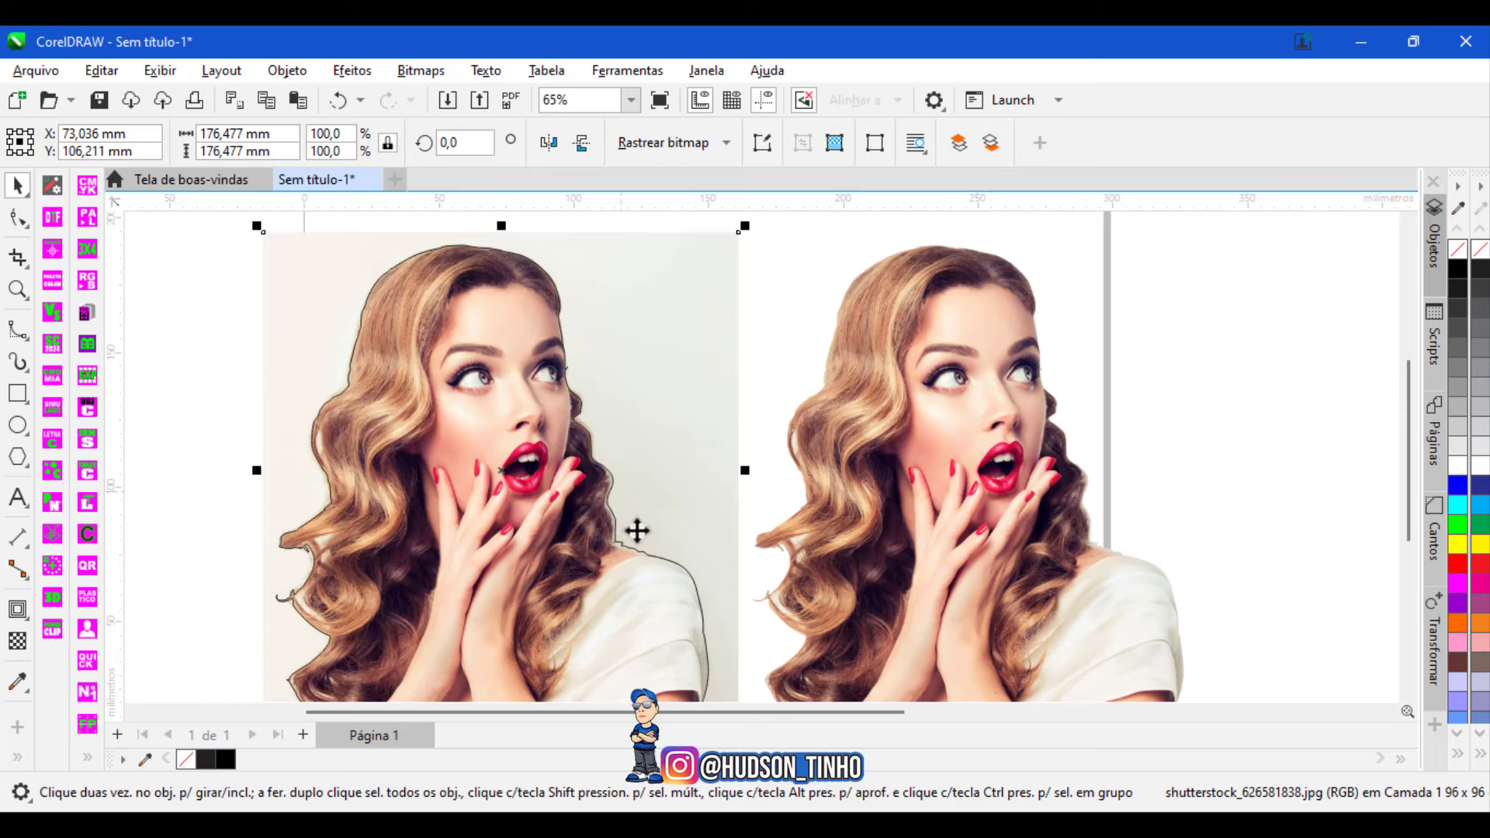
# Delete the outline curve over the original photo and the cut-out copy of the woman beside it.
pyautogui.click(629, 563)
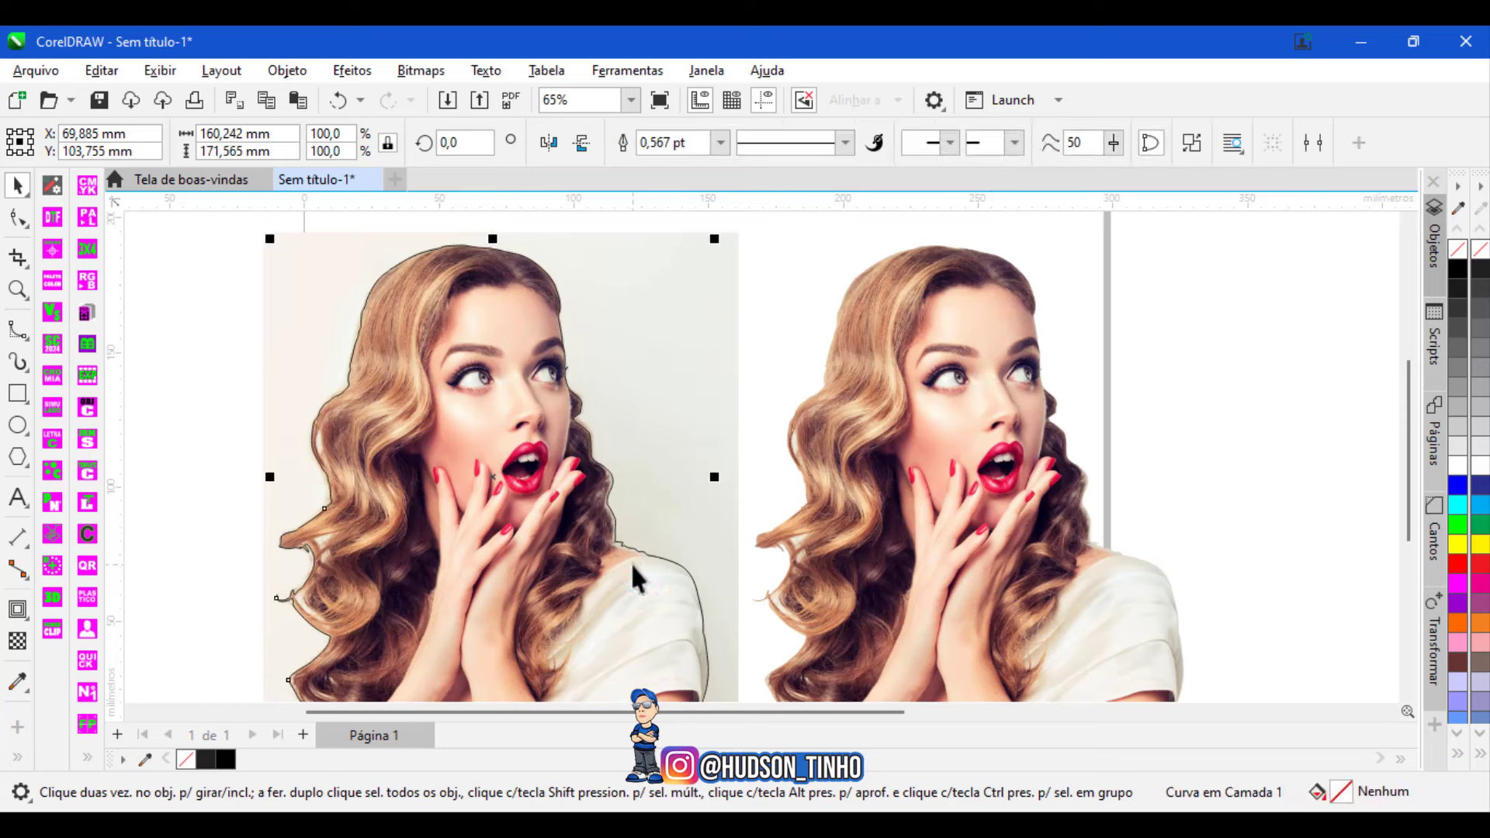
pyautogui.press('Delete')
pyautogui.click(889, 476)
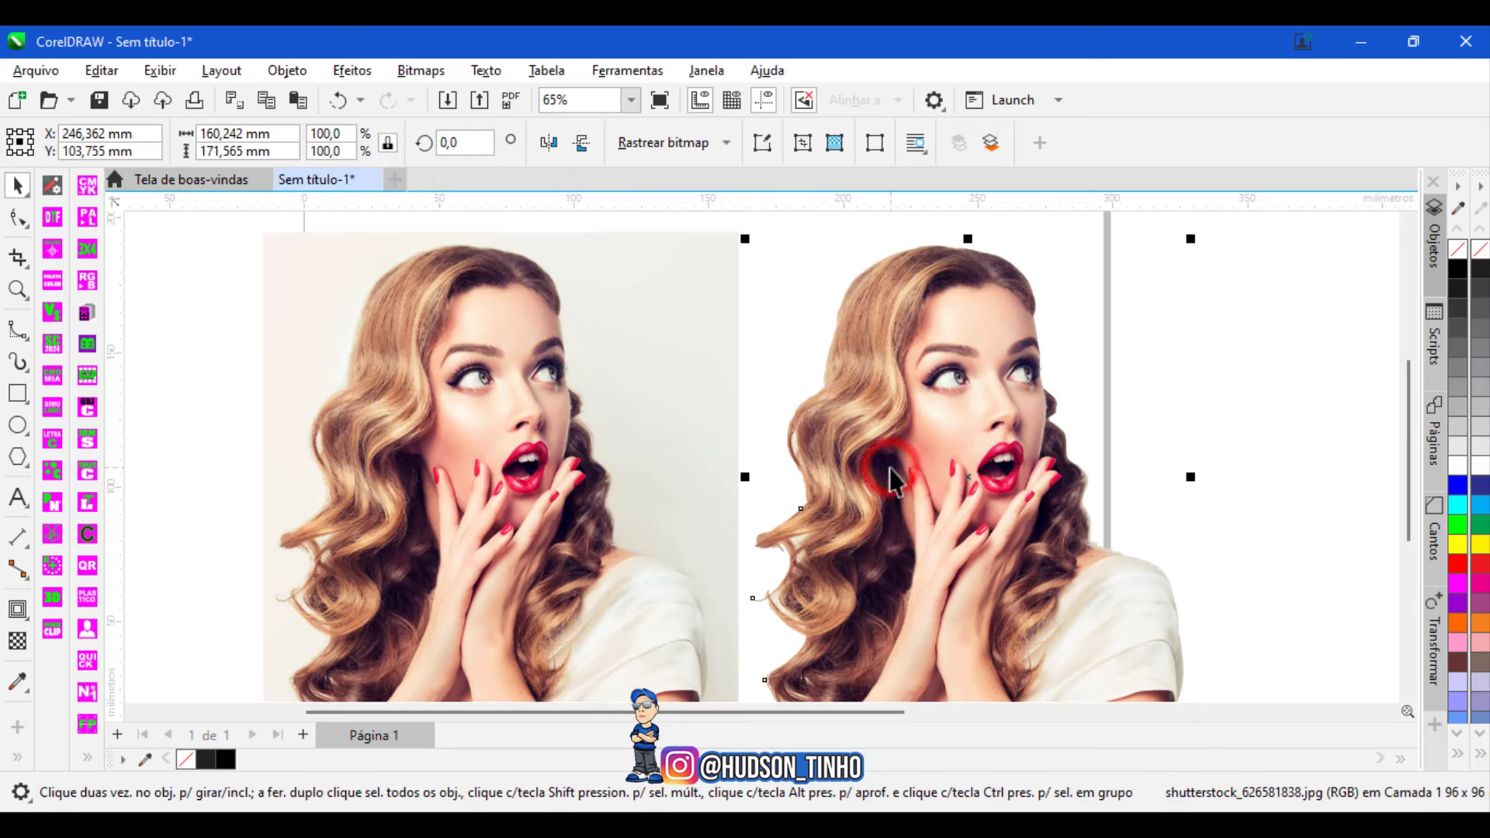
pyautogui.press('Delete')
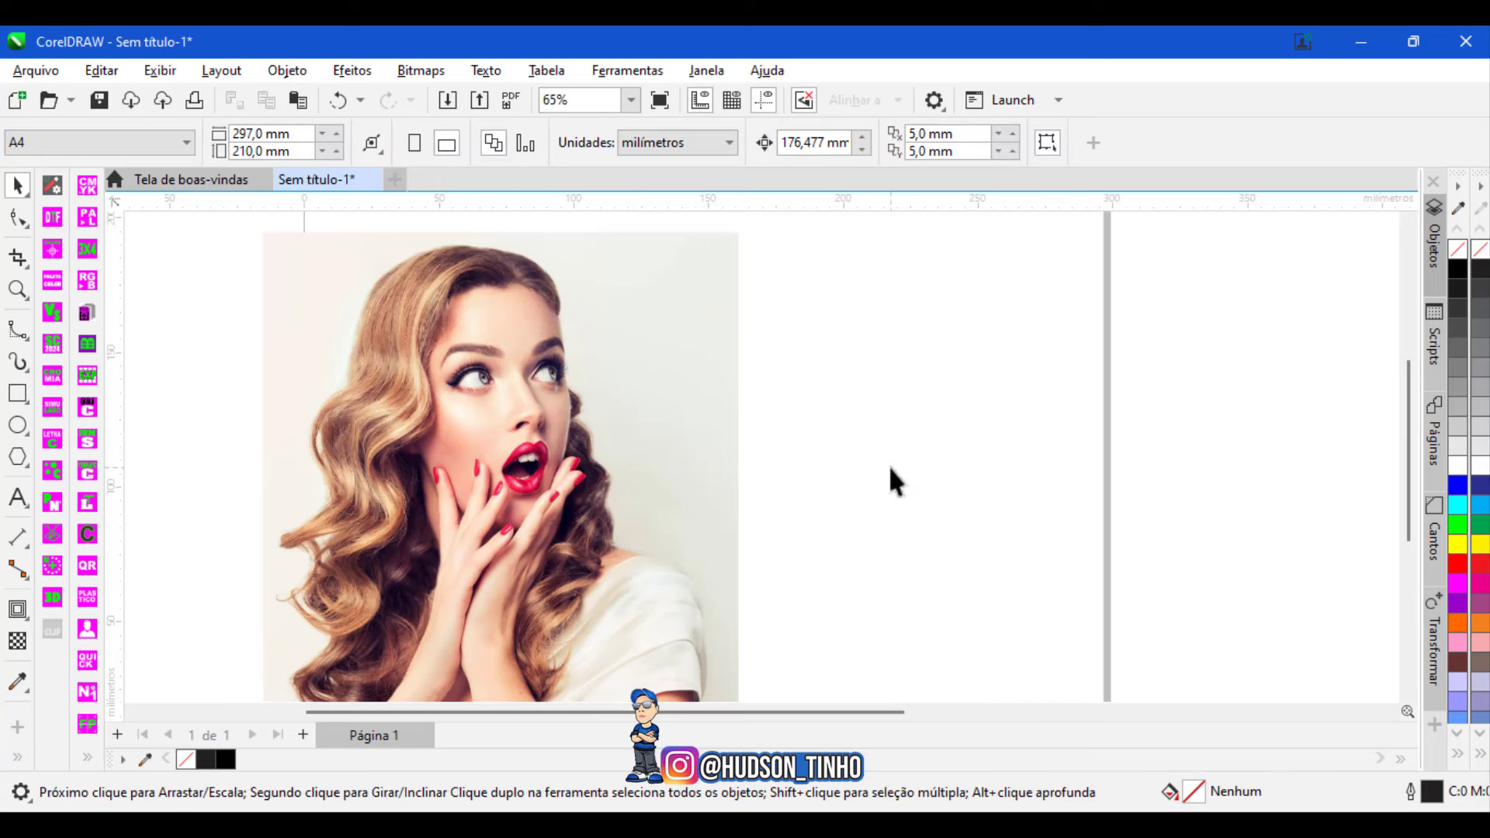
# Copy the photo's width value and use it as the nudge distance, 176,477 mm.
pyautogui.click(438, 536)
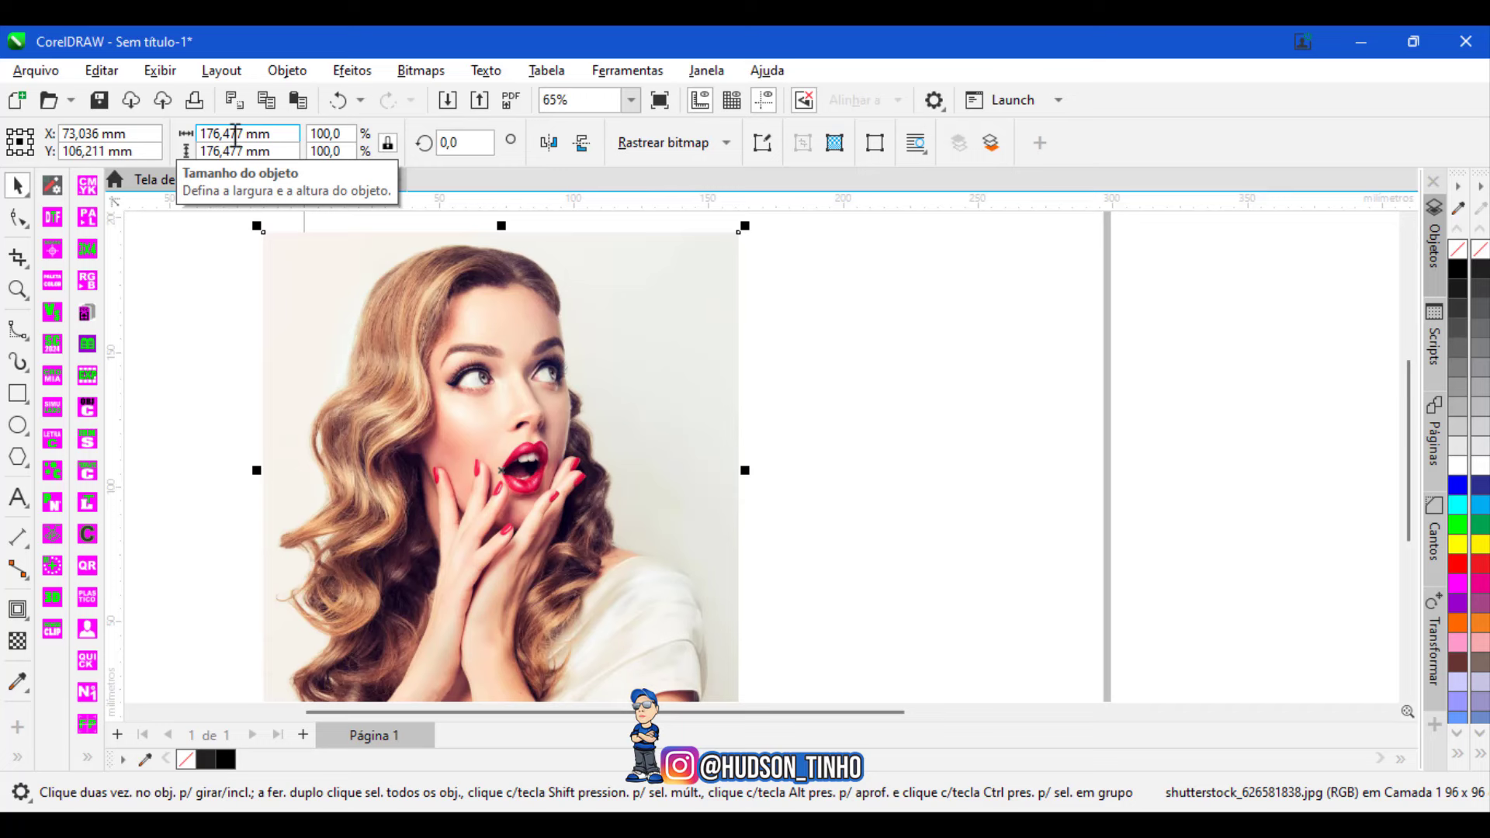
pyautogui.doubleClick(235, 134)
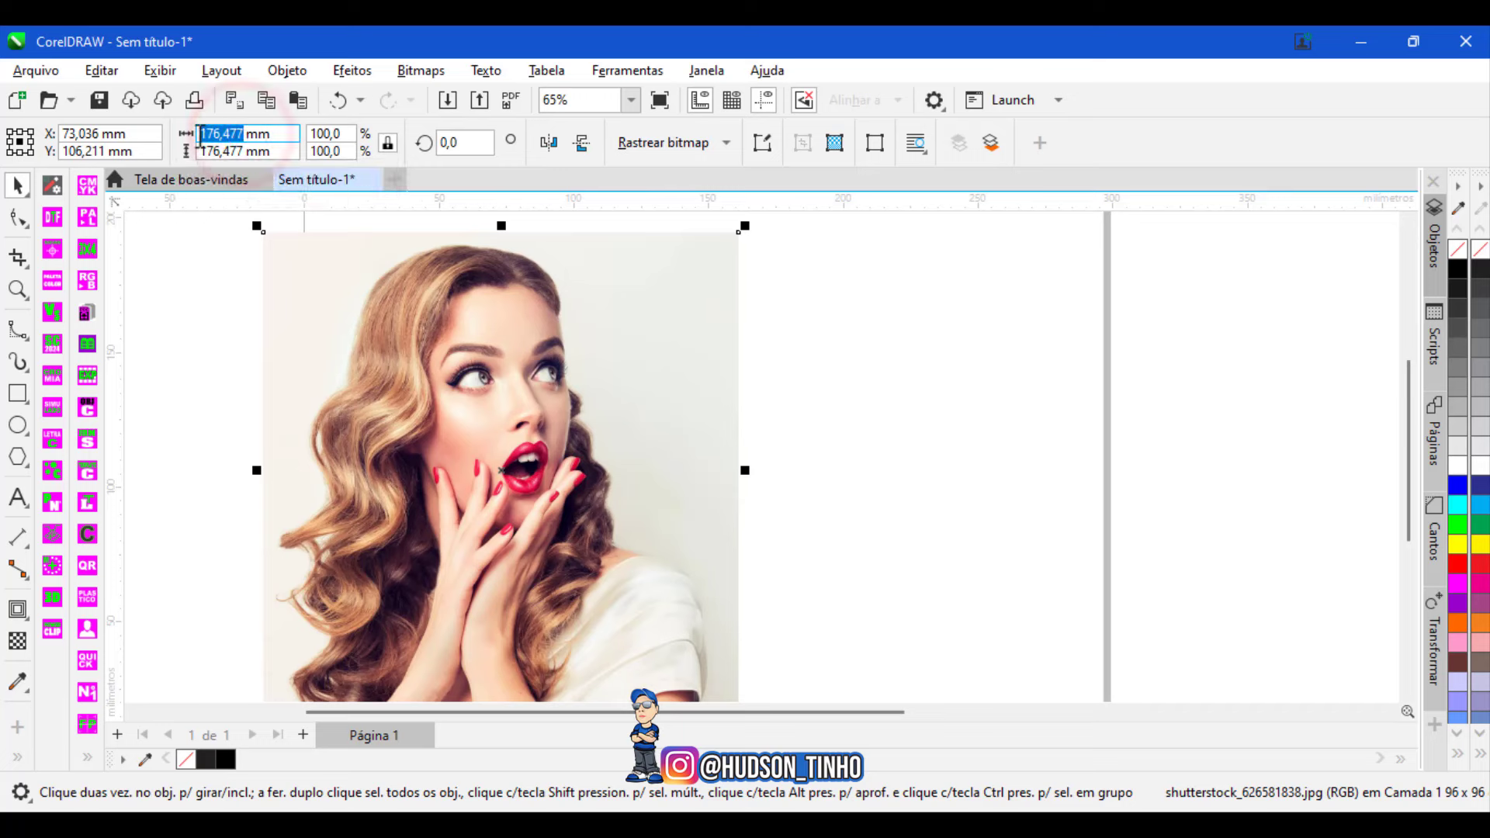
pyautogui.rightClick(199, 134)
pyautogui.click(272, 206)
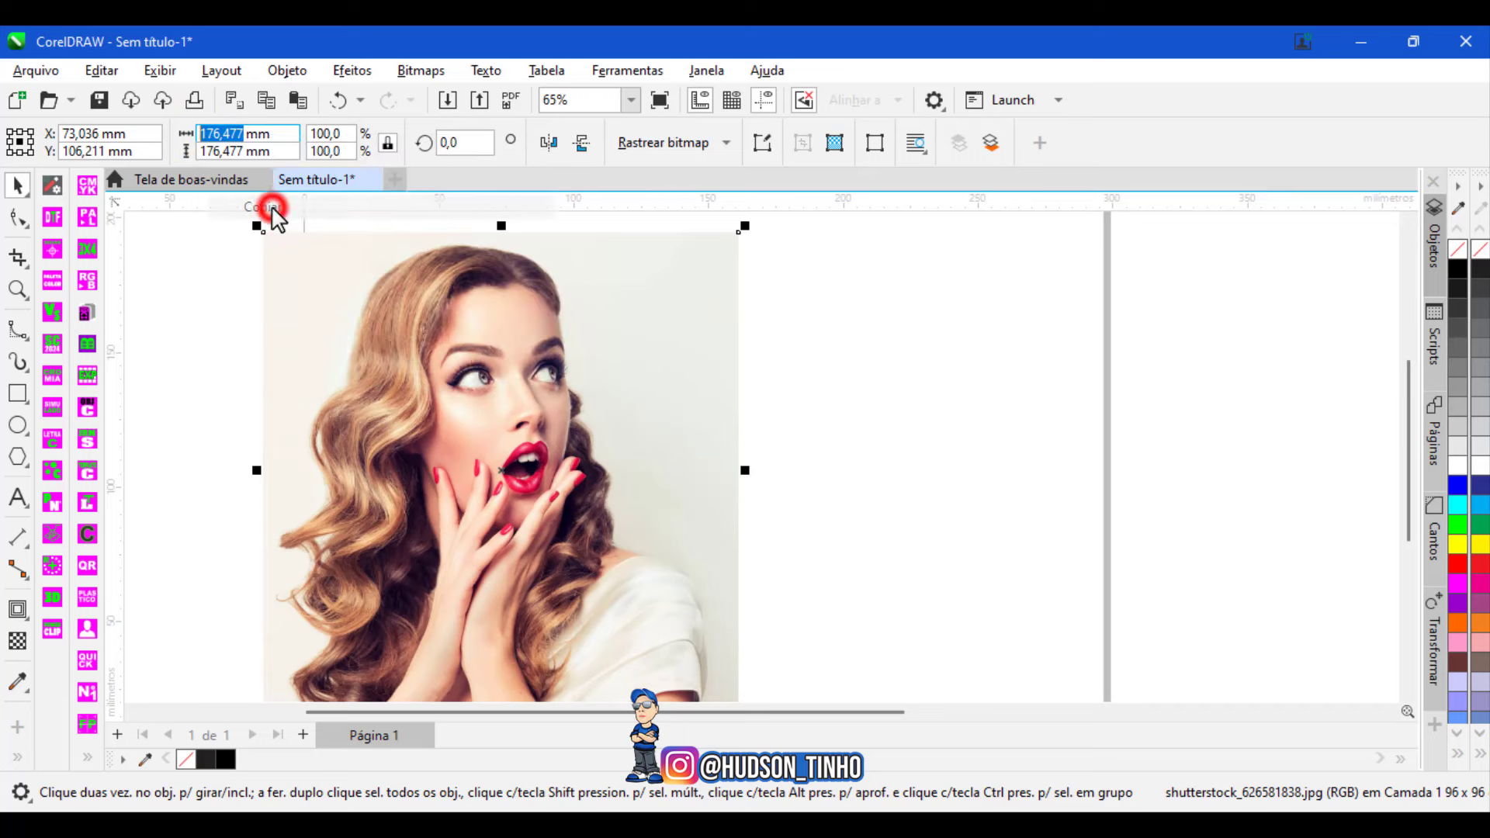
pyautogui.click(823, 234)
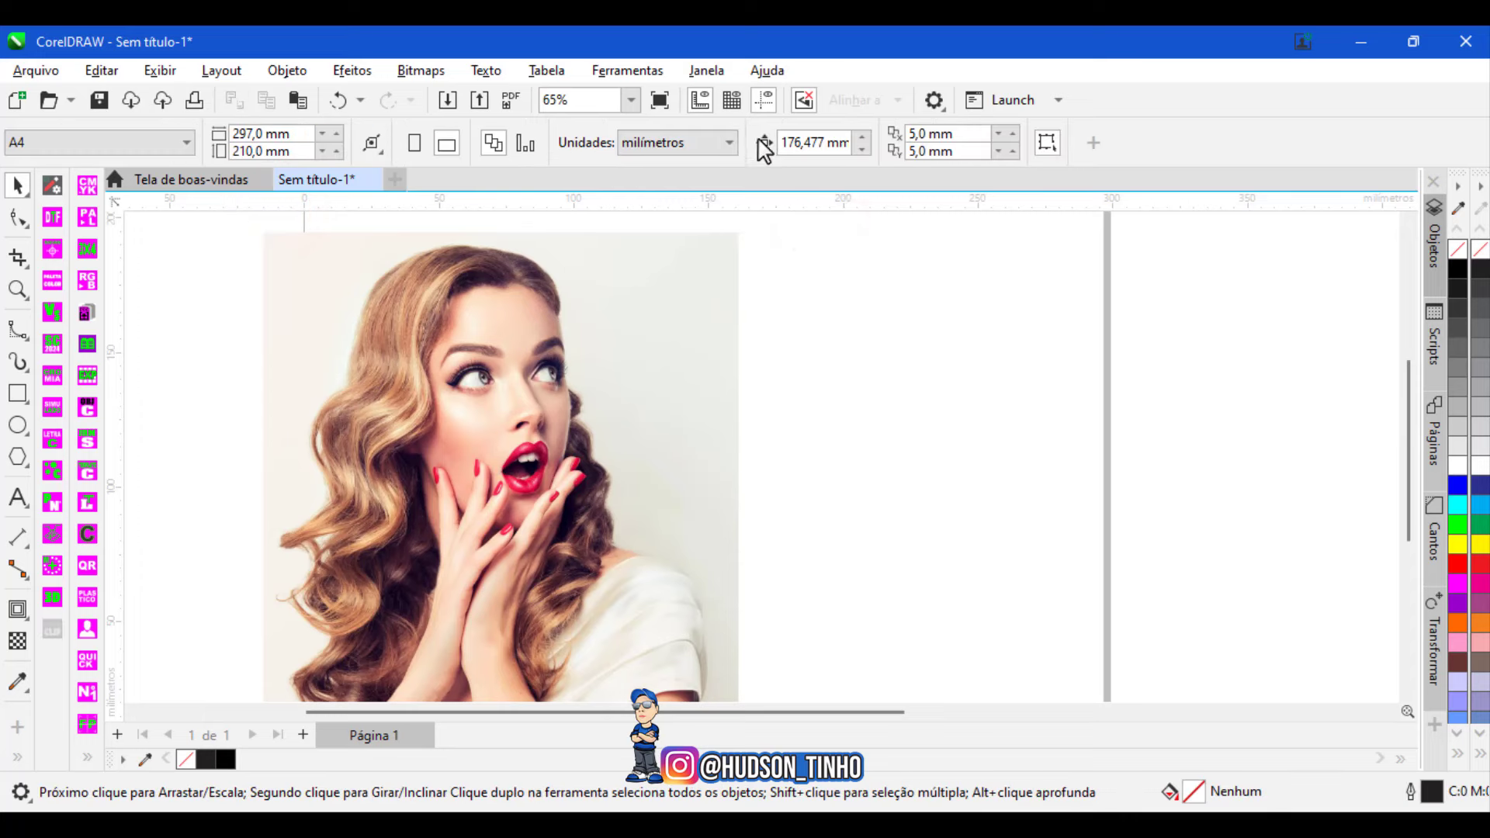
pyautogui.click(791, 142)
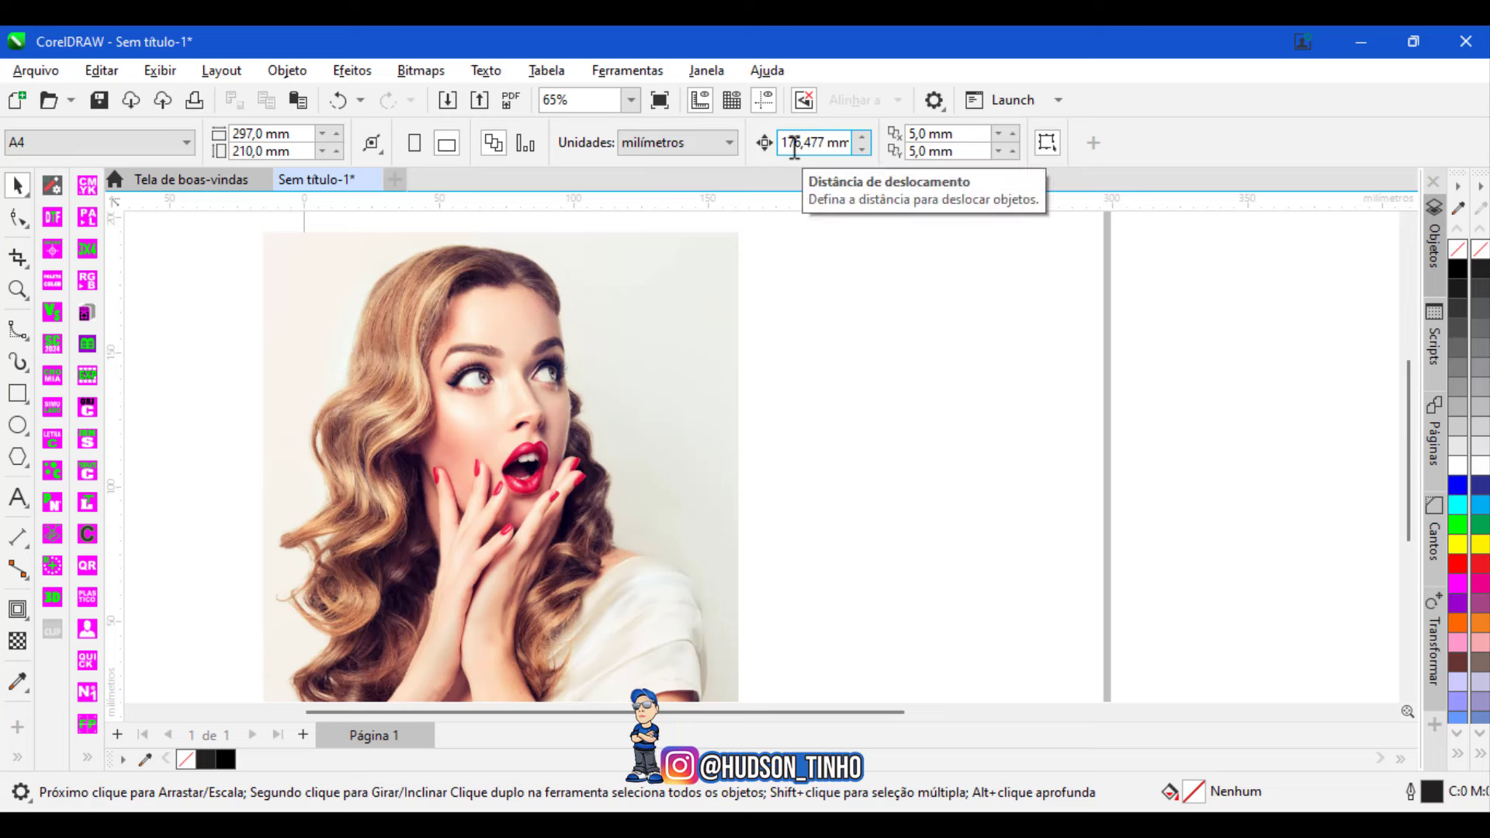
pyautogui.doubleClick(811, 143)
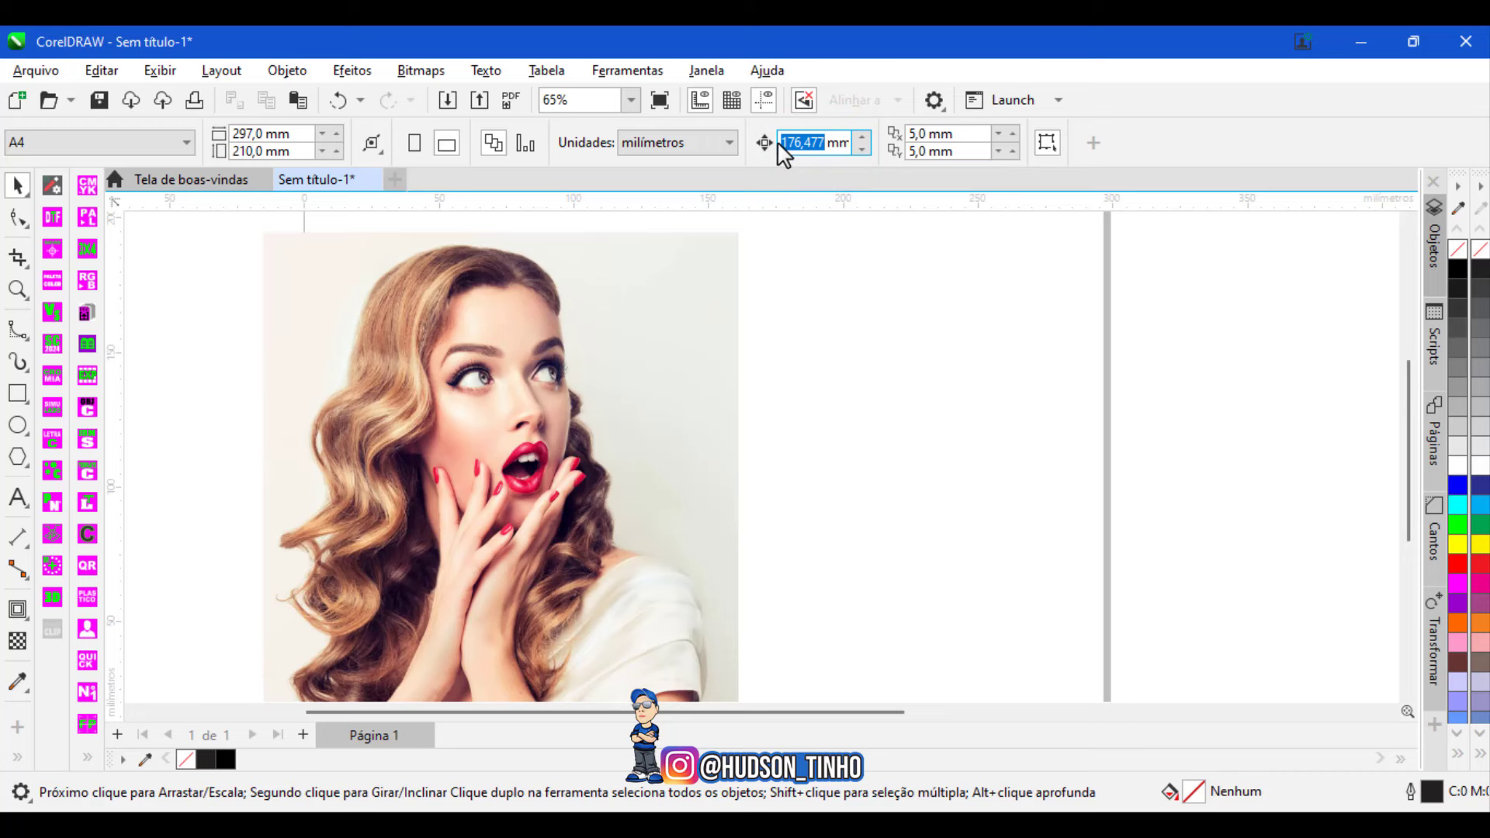
pyautogui.press('End')
# Quick-trace the photo and nudge the traced group one step to the right, beside the original.
pyautogui.click(487, 368)
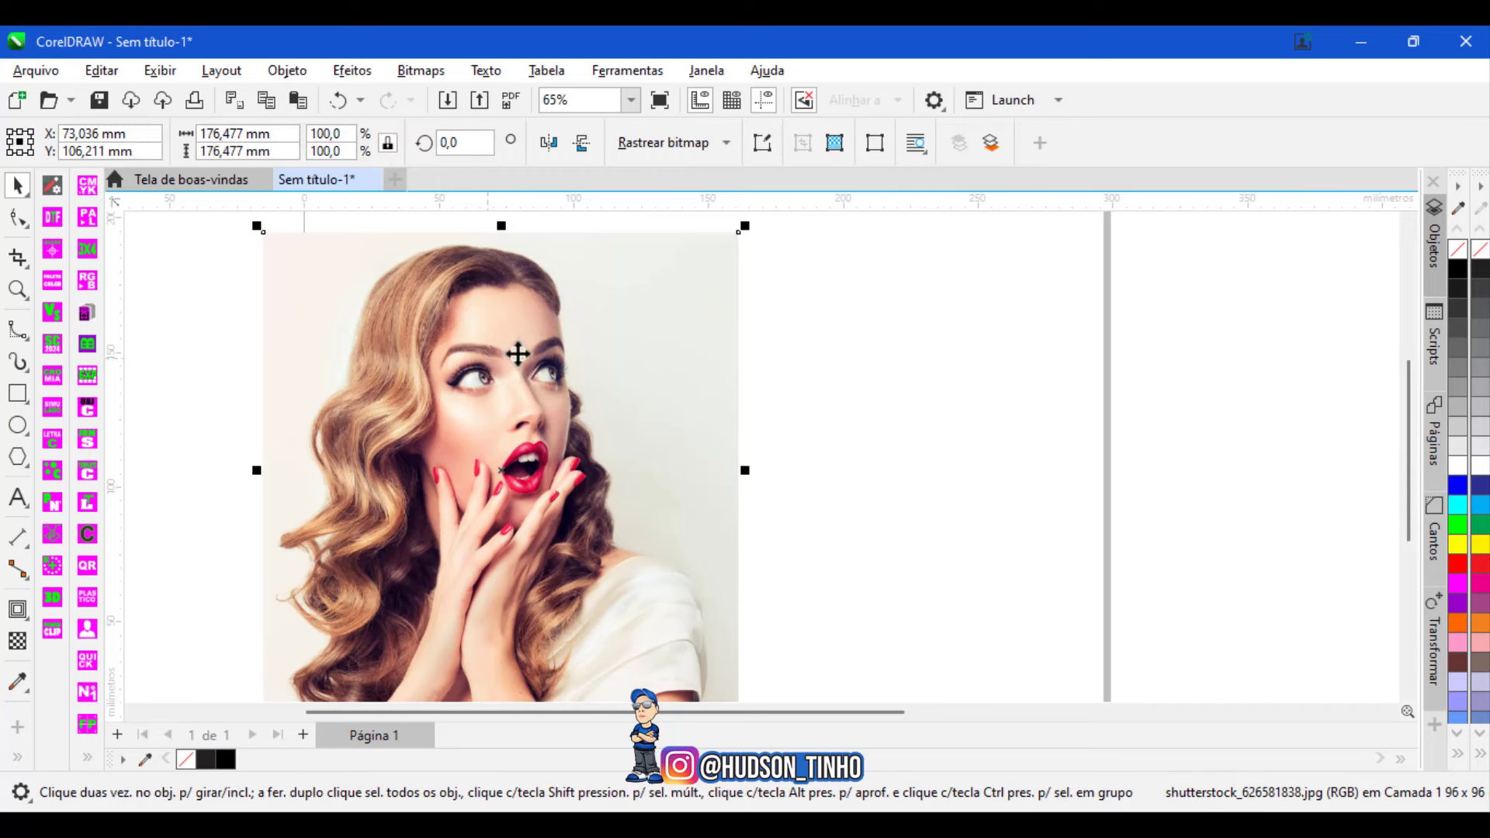
pyautogui.click(724, 146)
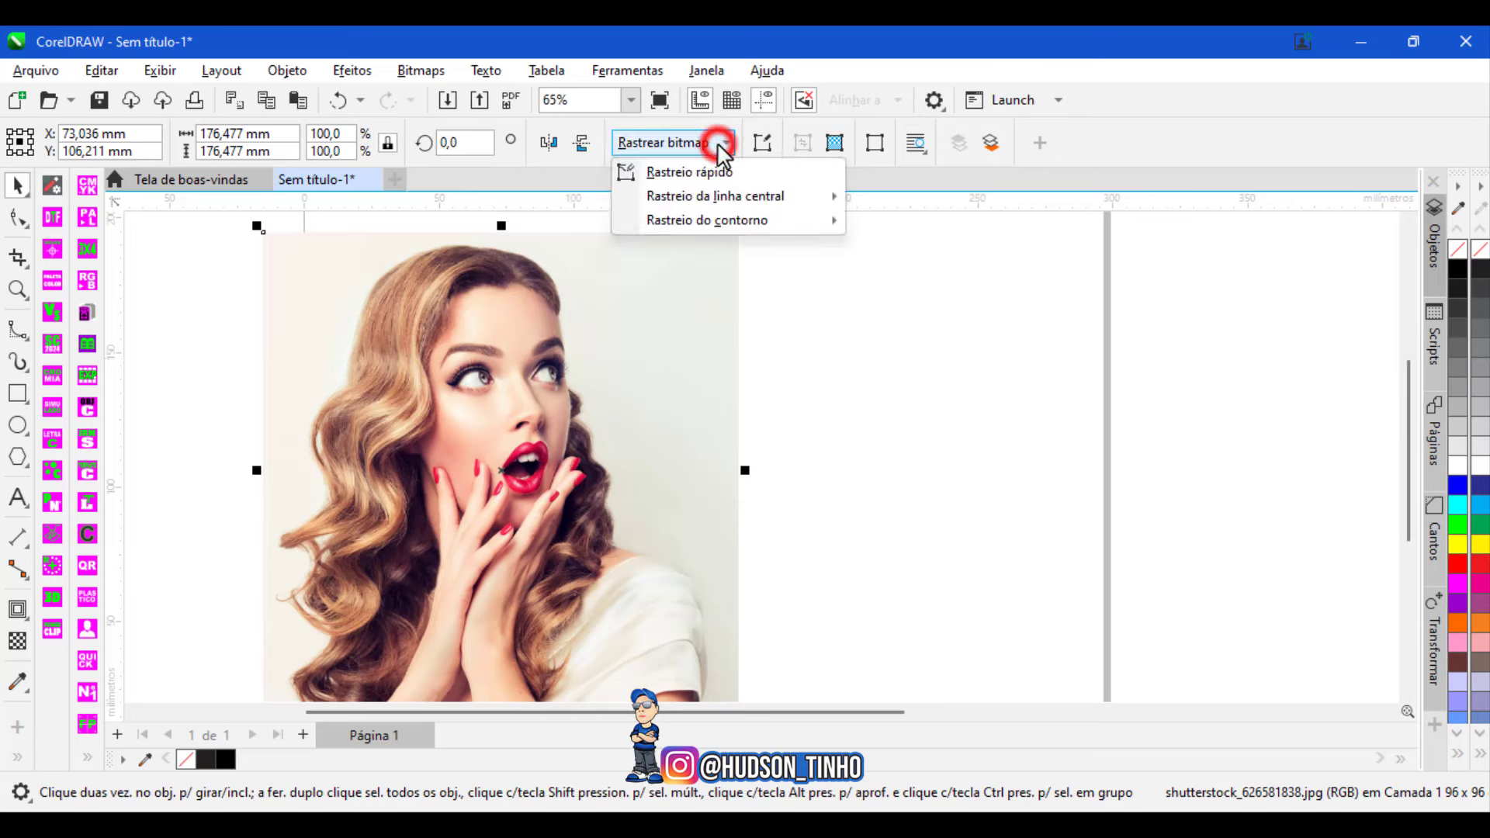
pyautogui.click(697, 177)
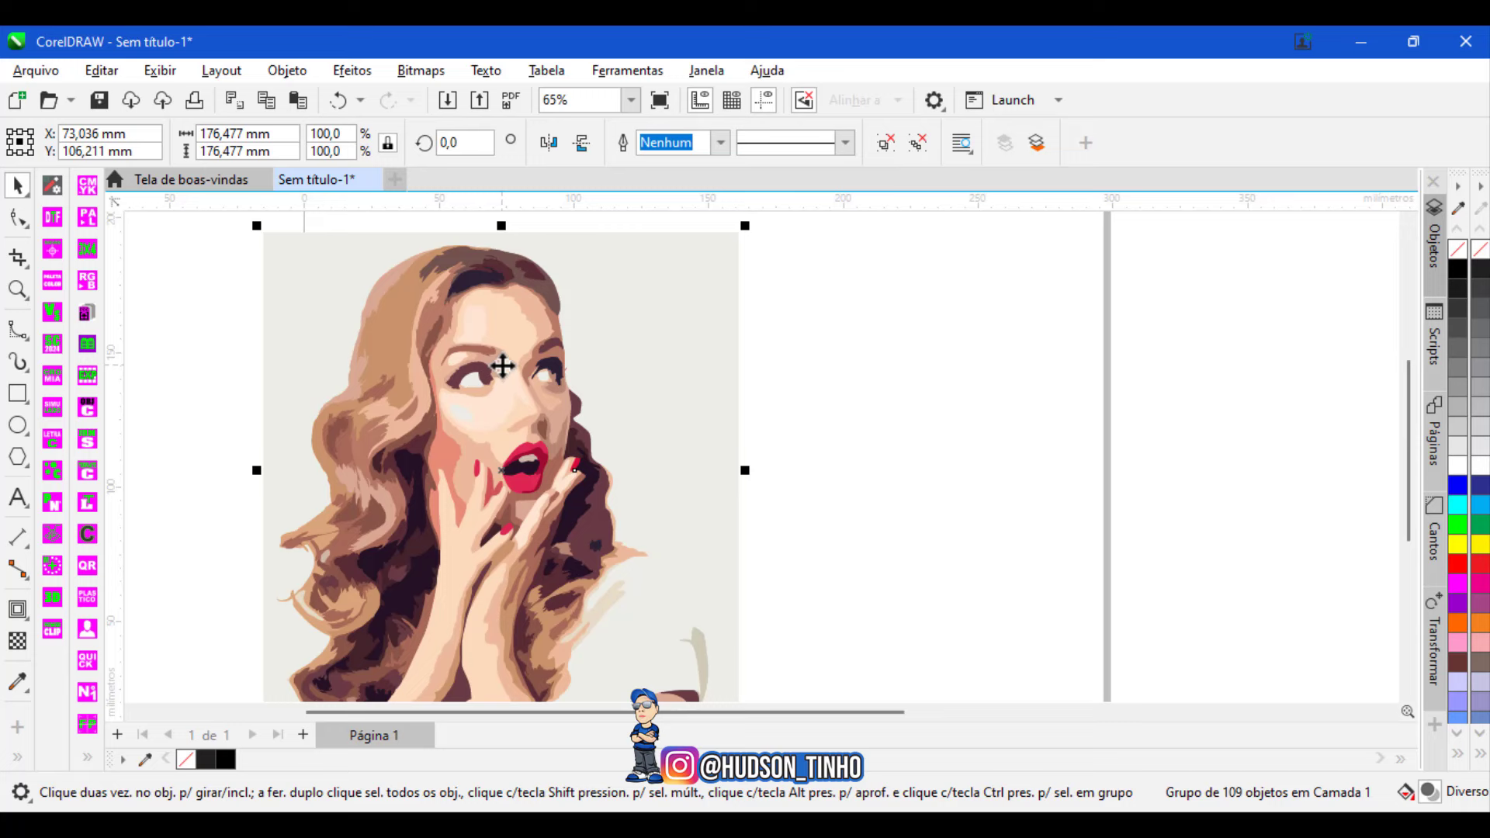
pyautogui.press('Right')
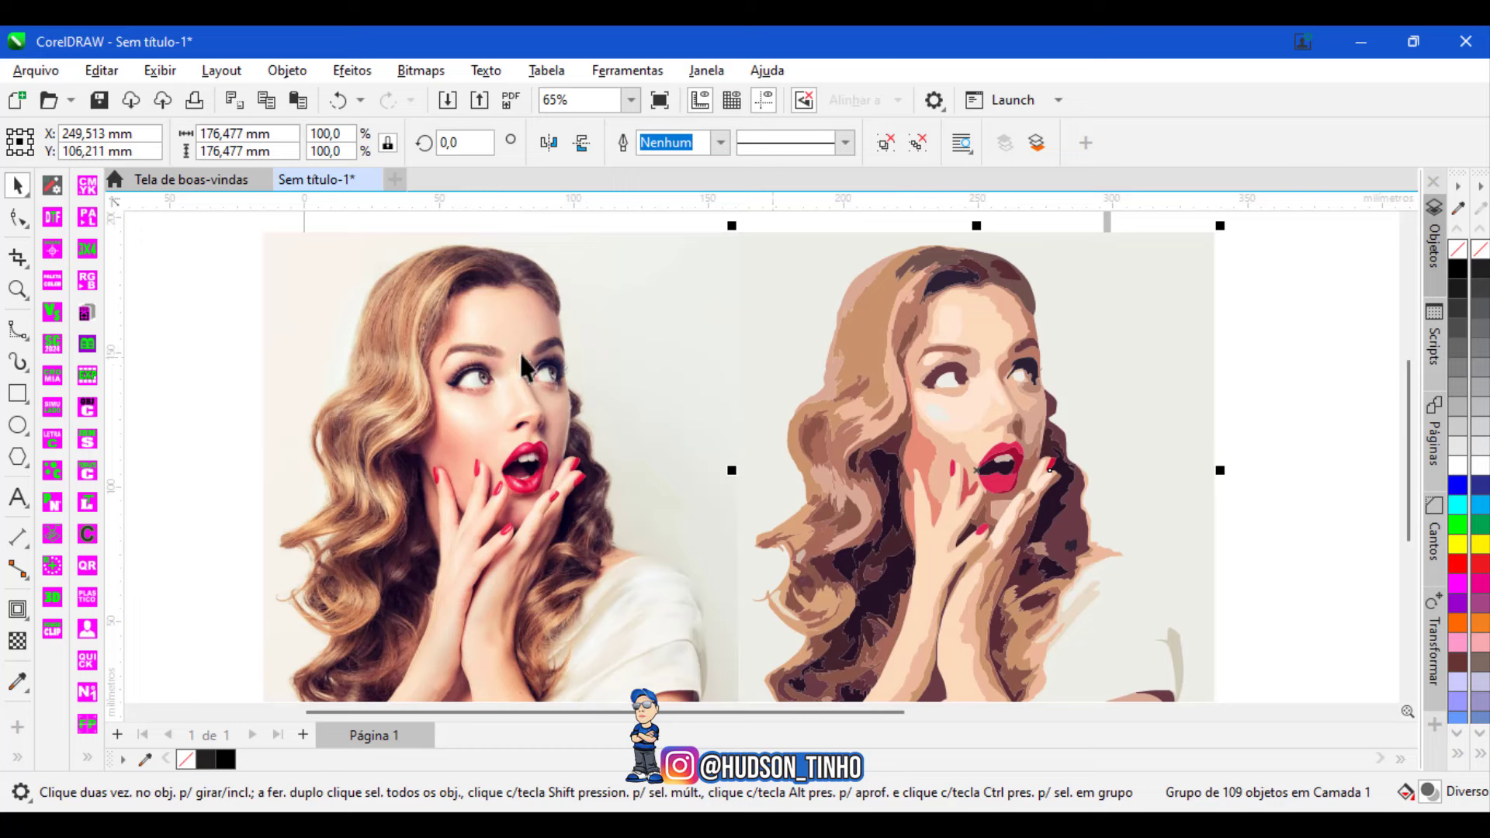
# Ungroup all objects of the traced image and delete its light grey background shape.
pyautogui.click(509, 347)
pyautogui.click(869, 329)
pyautogui.rightClick(1008, 326)
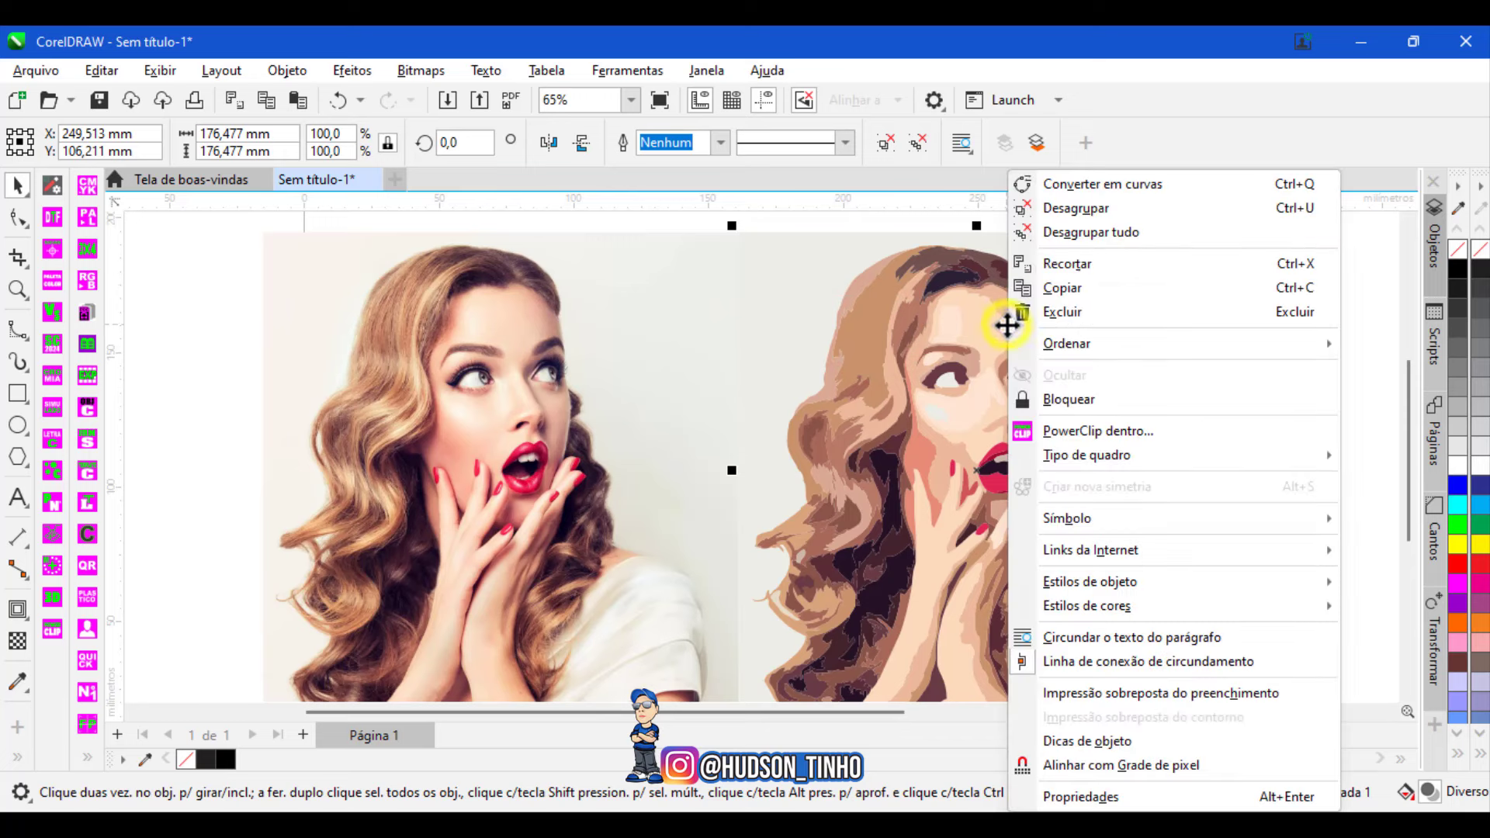
pyautogui.click(1067, 232)
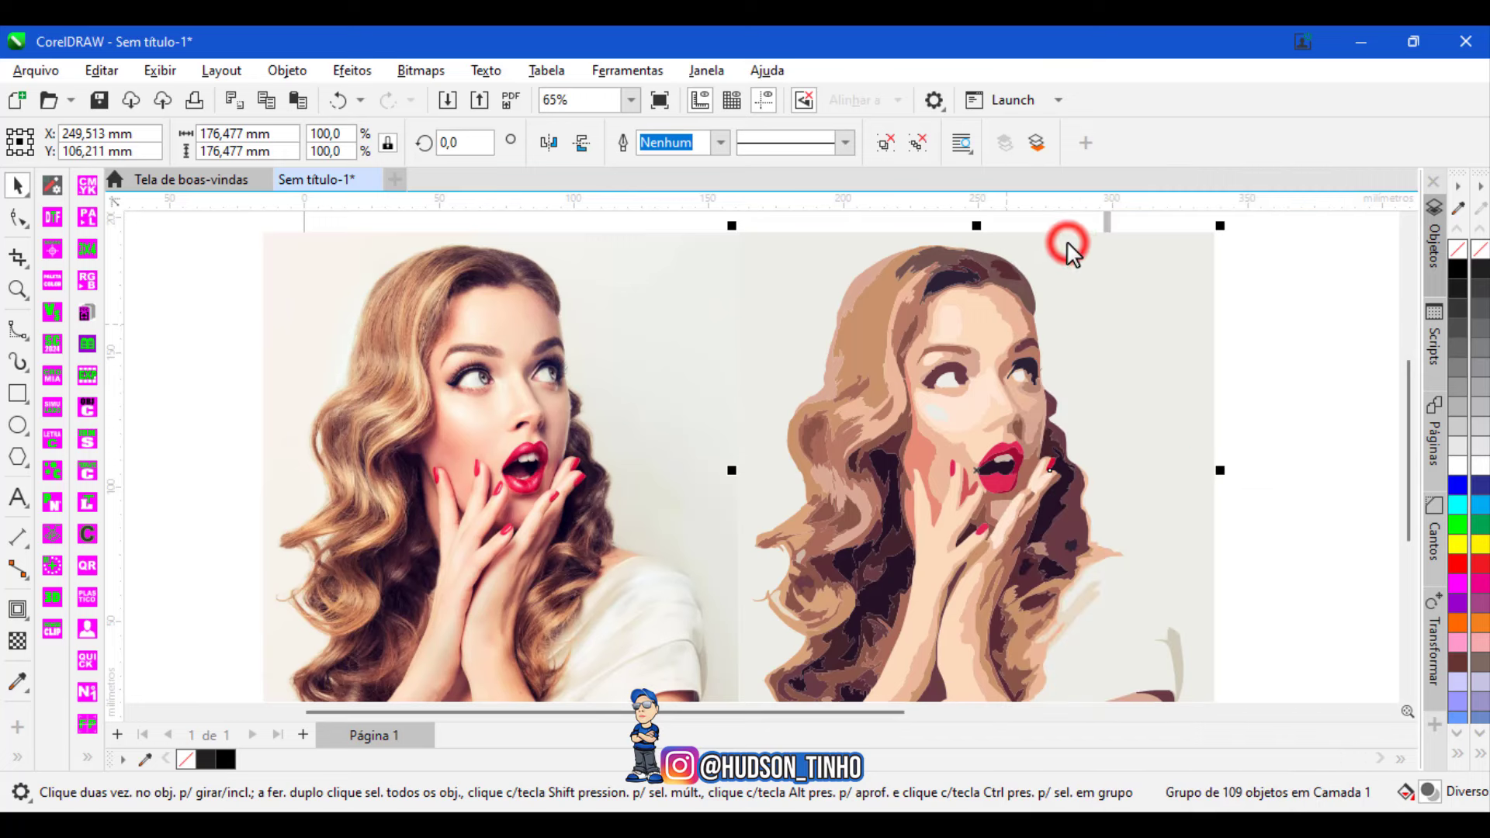
pyautogui.click(1316, 264)
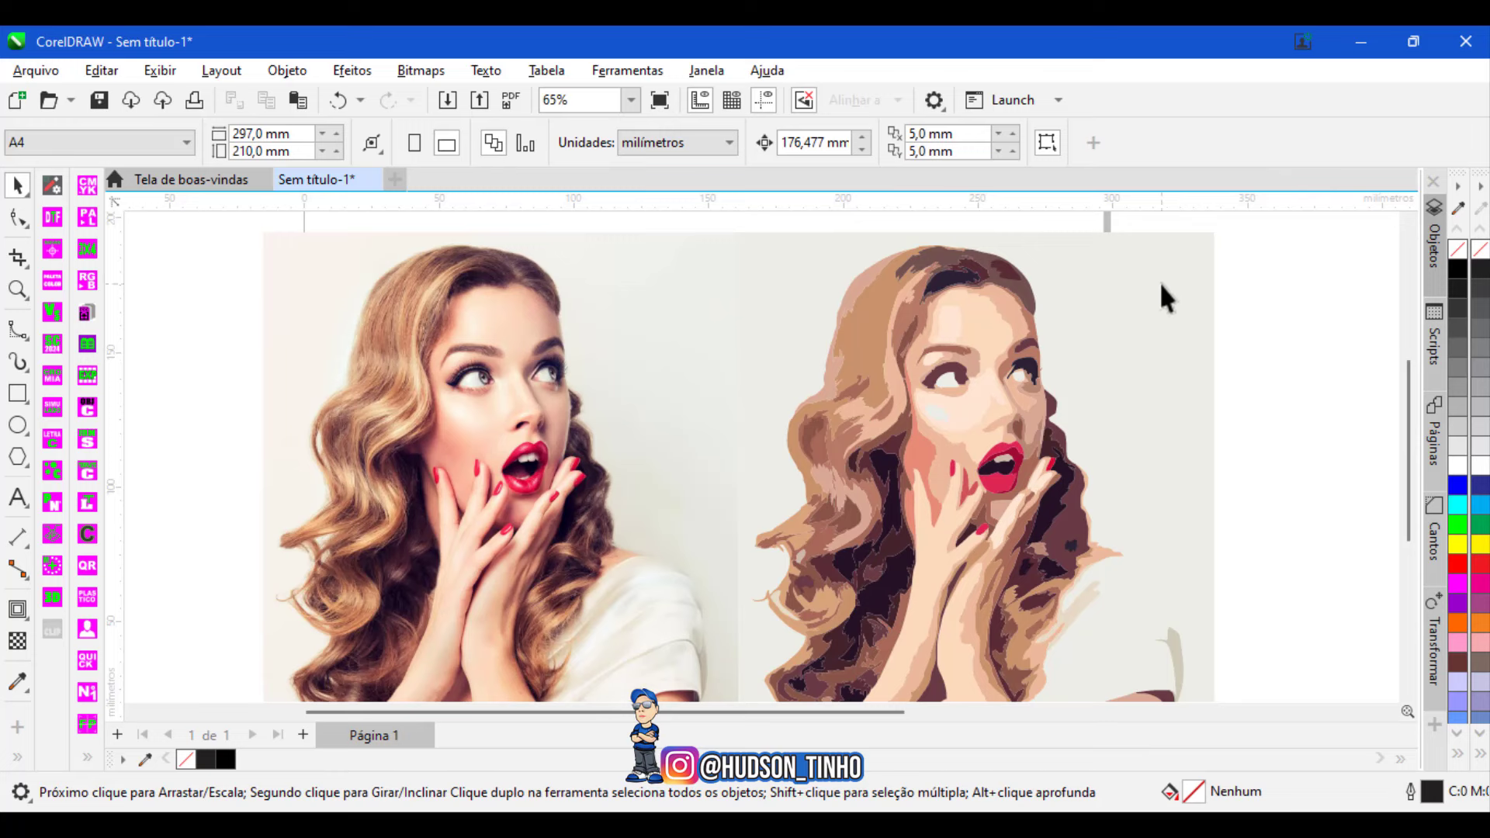
pyautogui.click(1092, 295)
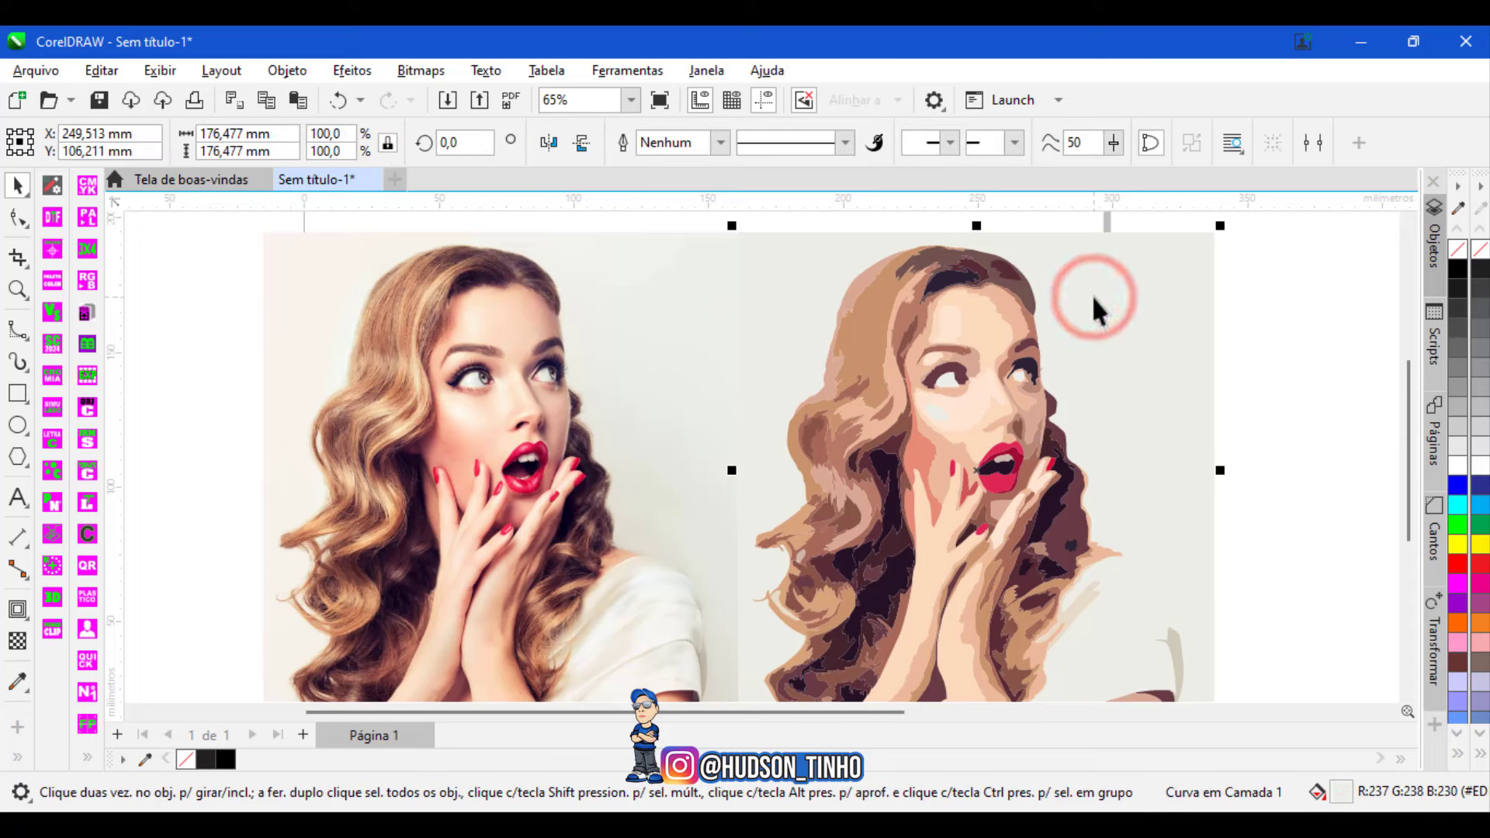
pyautogui.press('Delete')
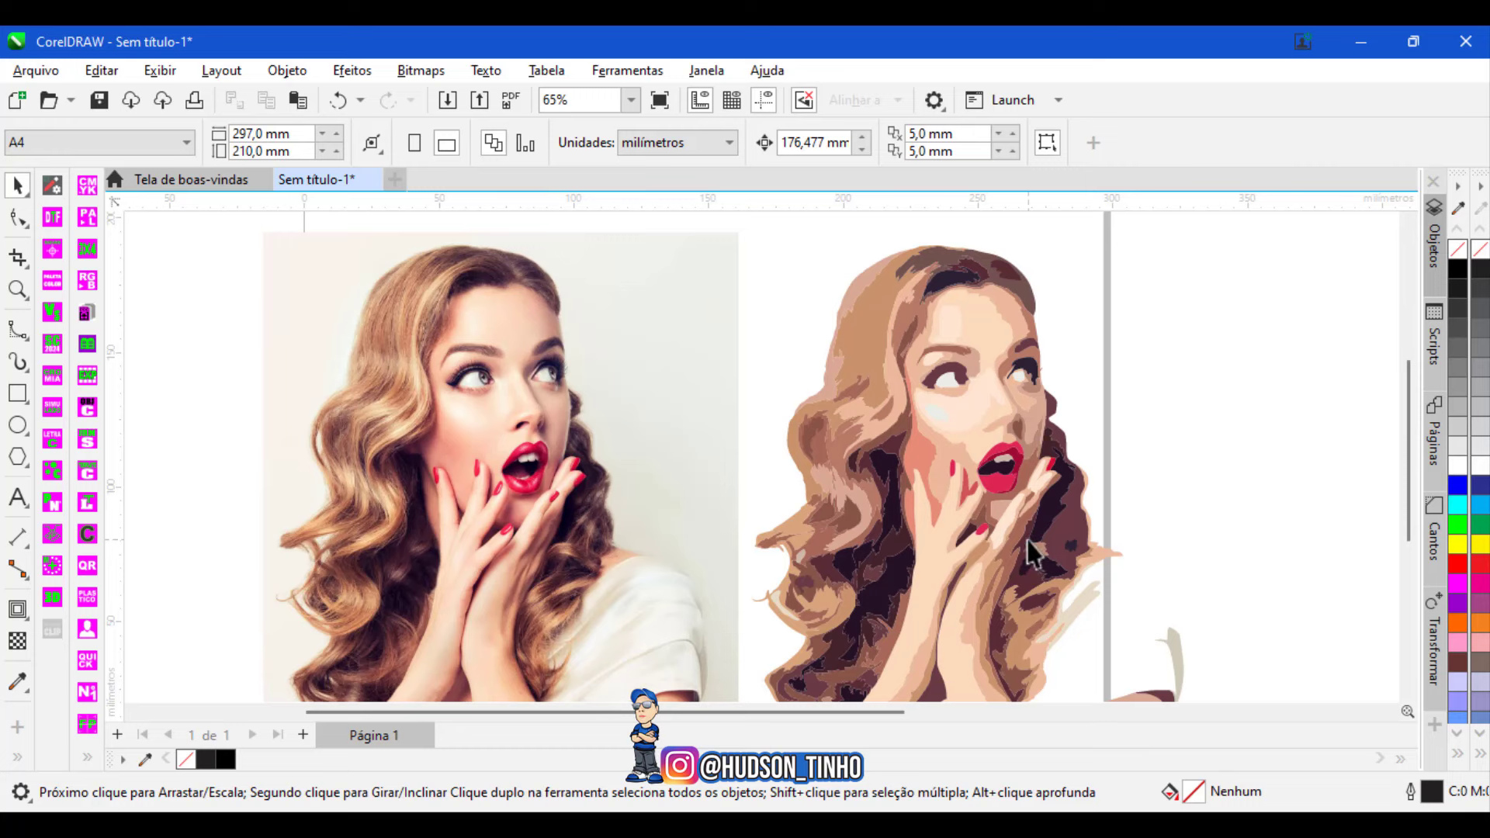
# Create a boundary outline around all the traced shapes of the woman and nudge it left onto the original photo.
pyautogui.moveTo(1405, 503); pyautogui.dragTo(1405, 510)
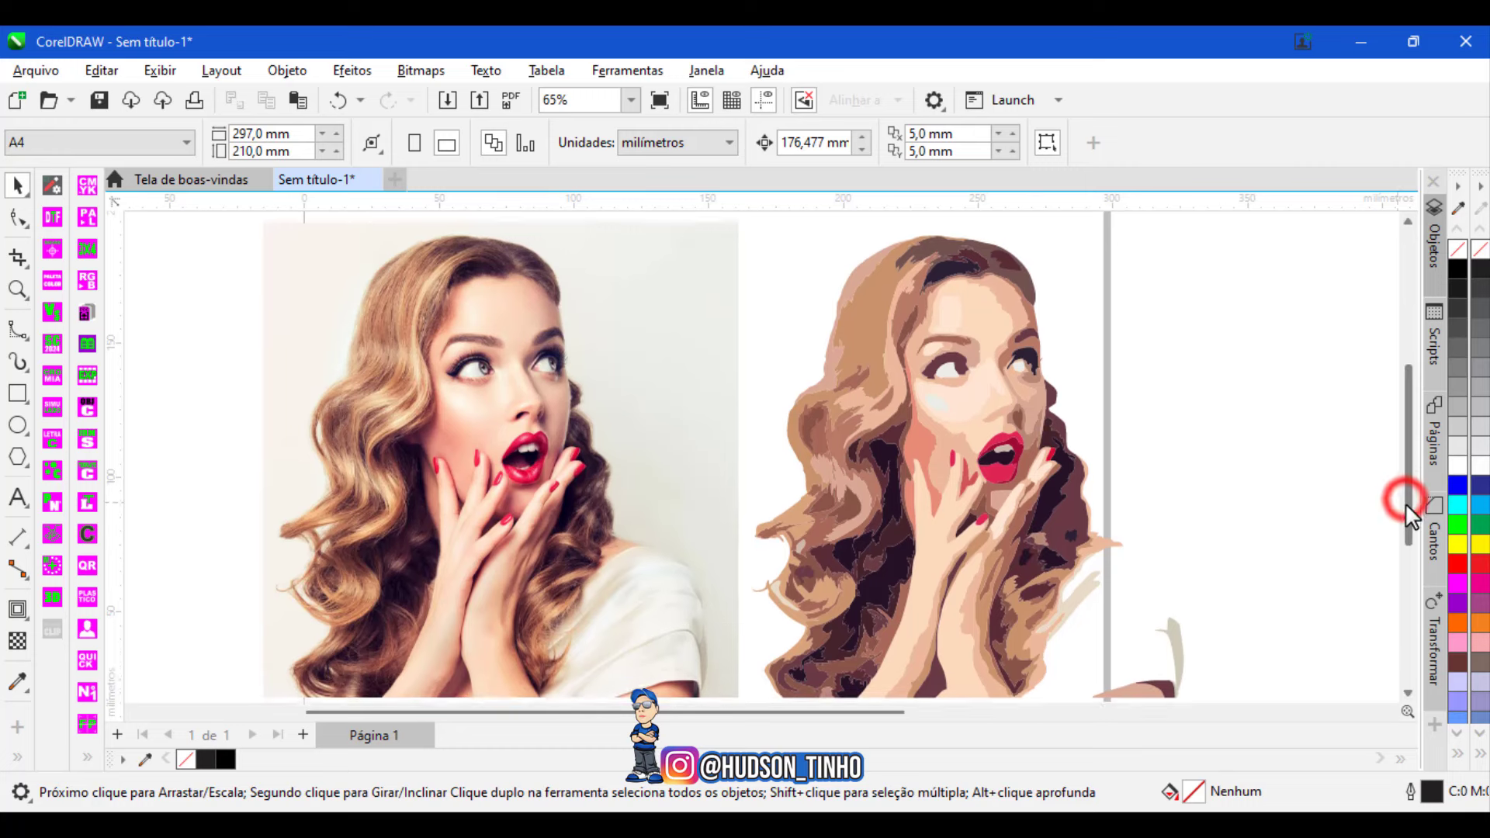
pyautogui.click(1224, 709)
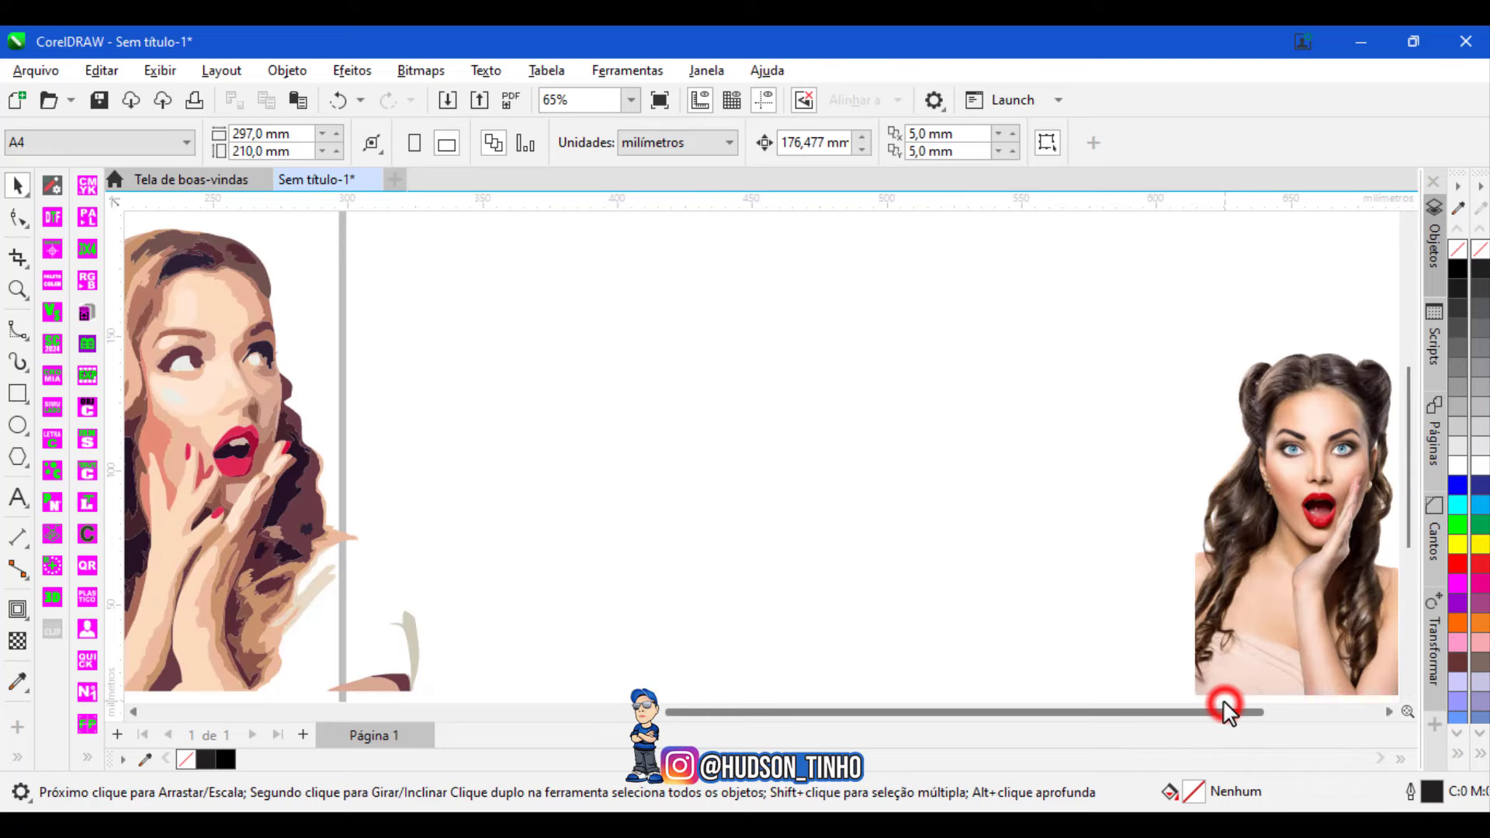
pyautogui.moveTo(978, 710); pyautogui.dragTo(729, 728)
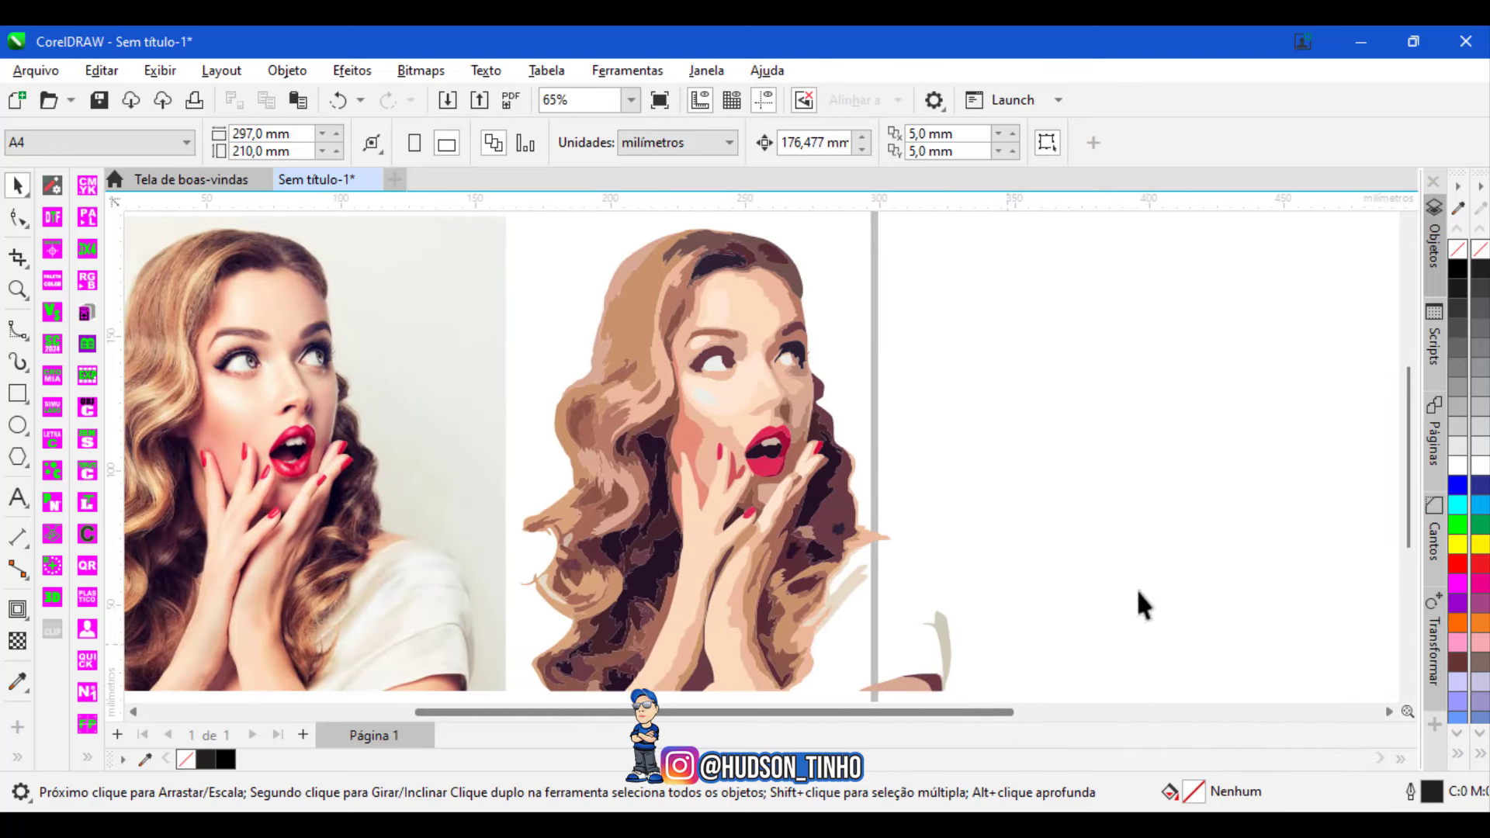
pyautogui.moveTo(1405, 490); pyautogui.dragTo(1407, 501)
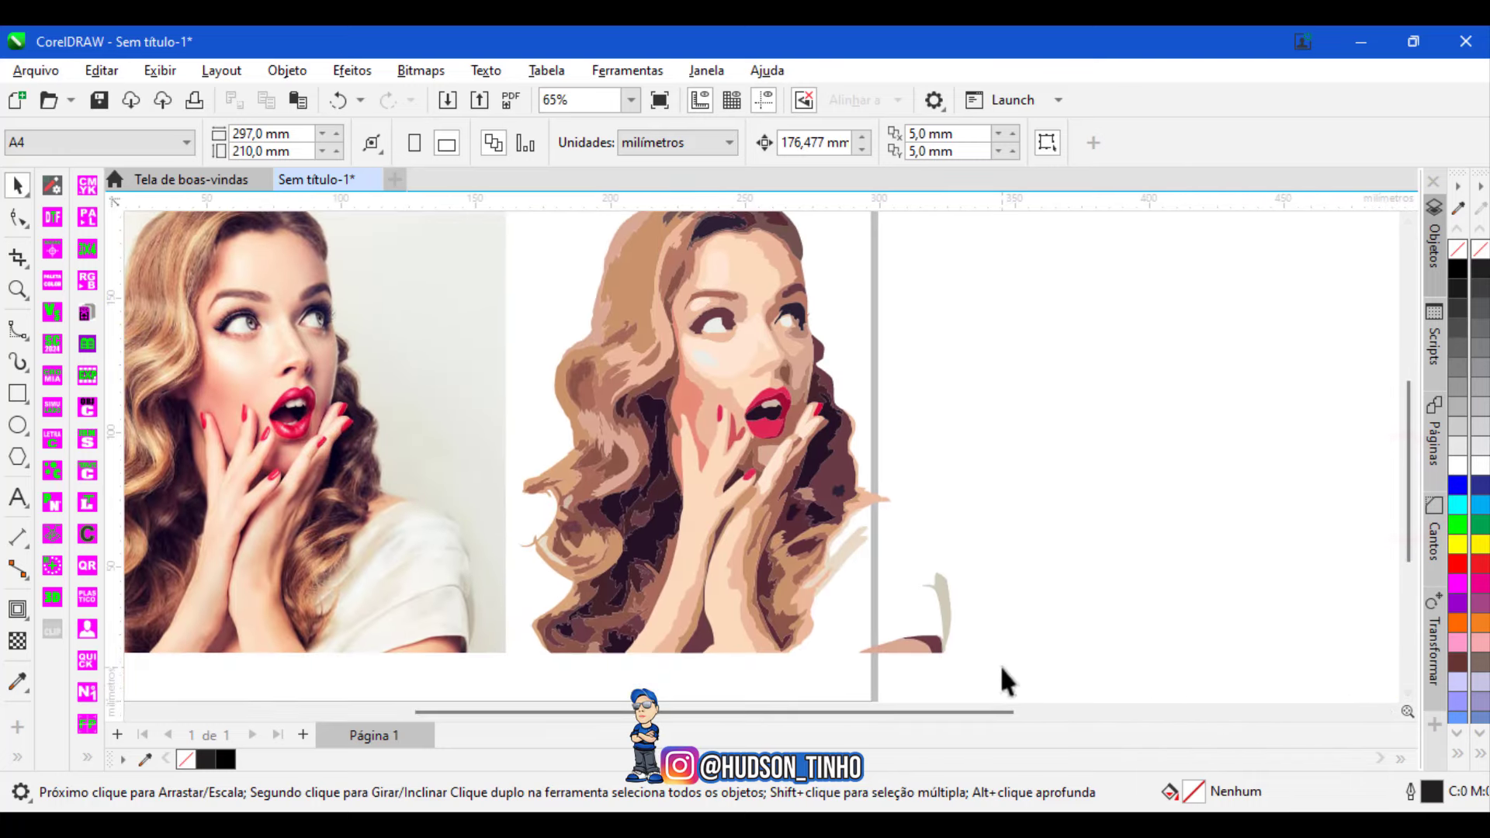
pyautogui.moveTo(1001, 668)
pyautogui.mouseDown()
pyautogui.moveTo(850, 508)
pyautogui.moveTo(481, 207)
pyautogui.moveTo(485, 219)
pyautogui.mouseUp()
pyautogui.scroll(-2, 625, 372)
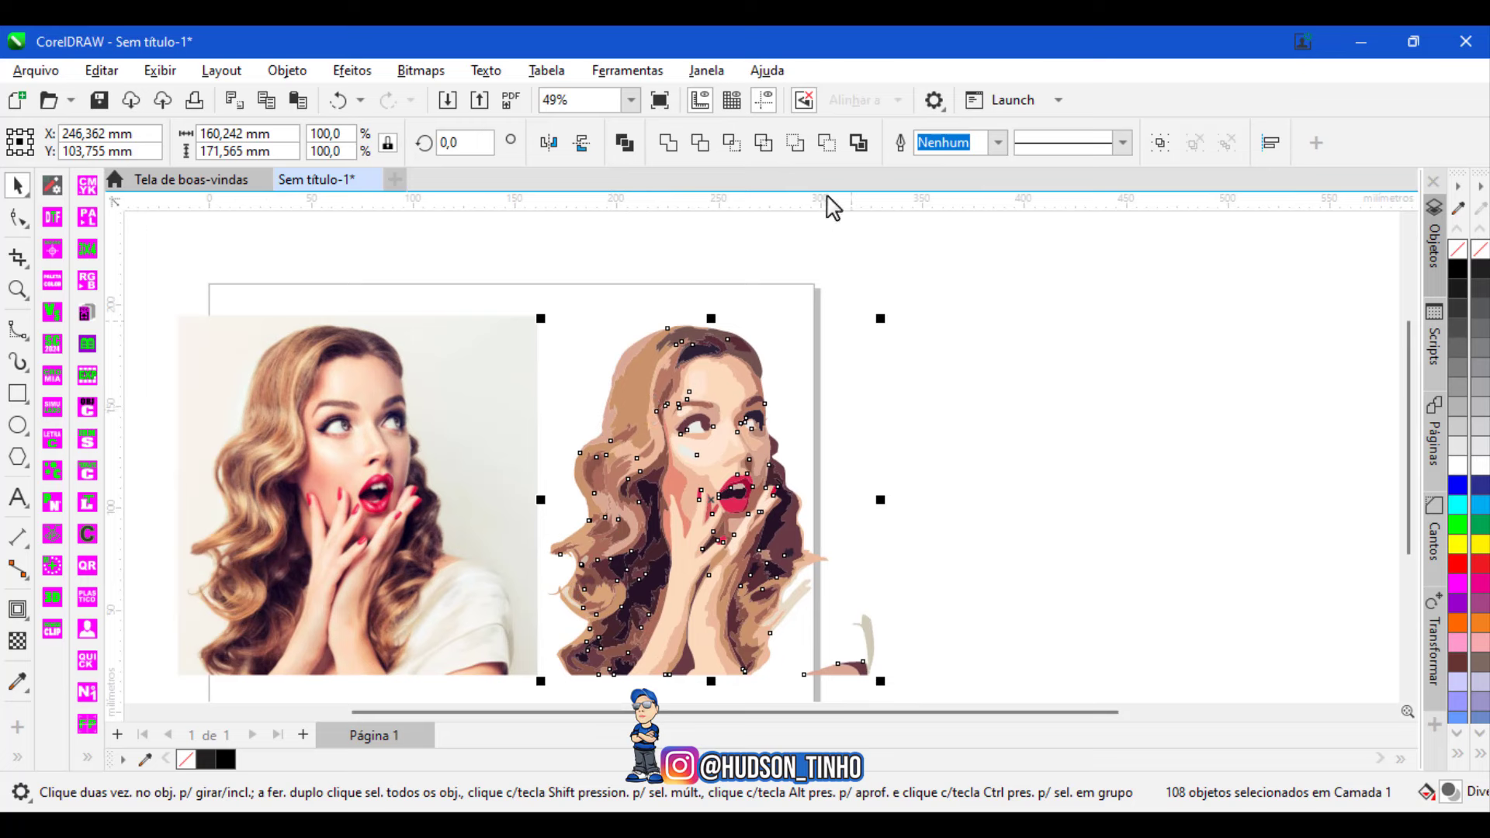
pyautogui.click(859, 143)
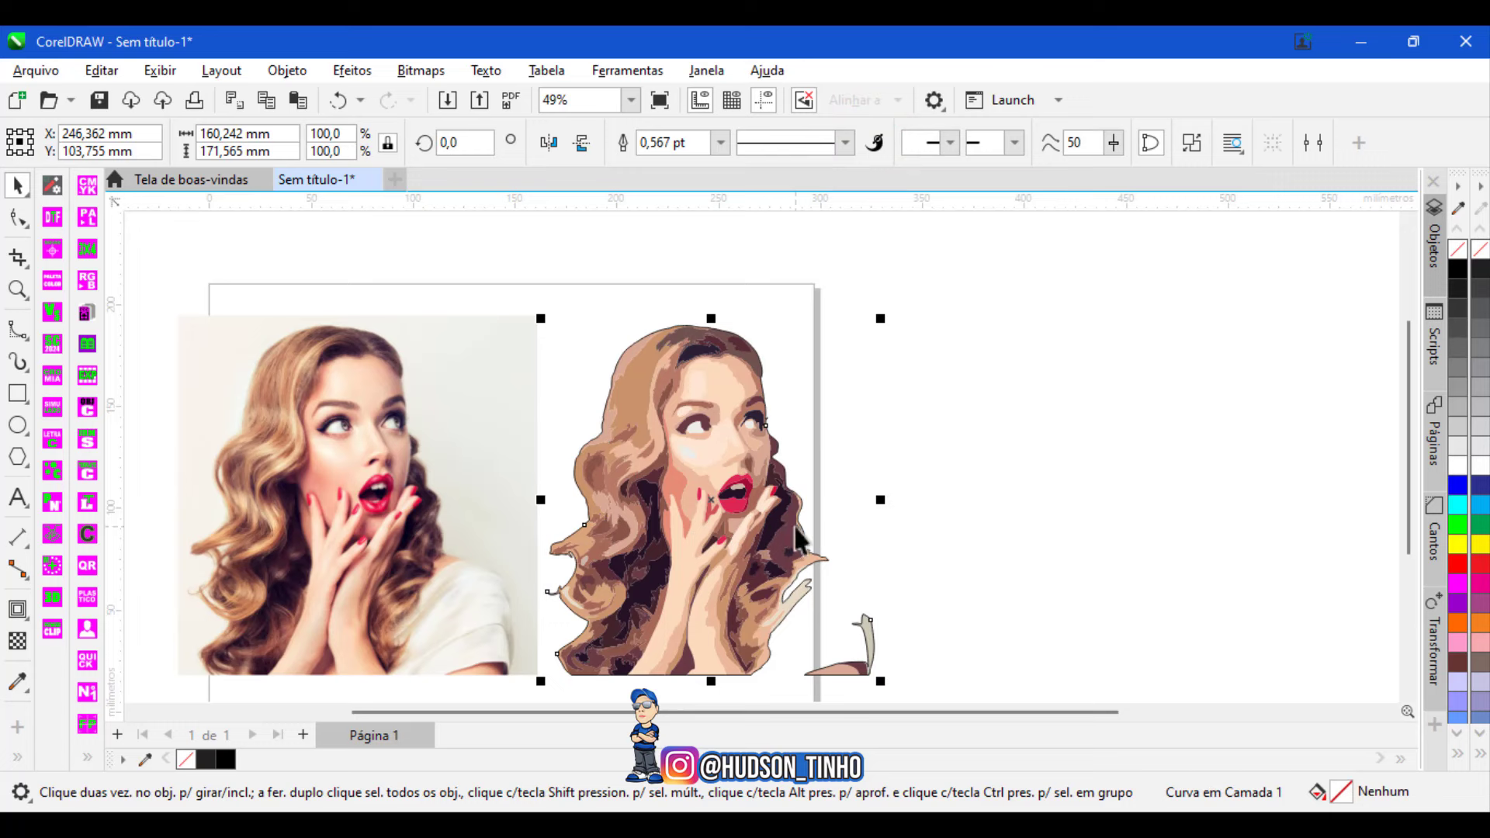
pyautogui.hotkey('ctrl', 'z')
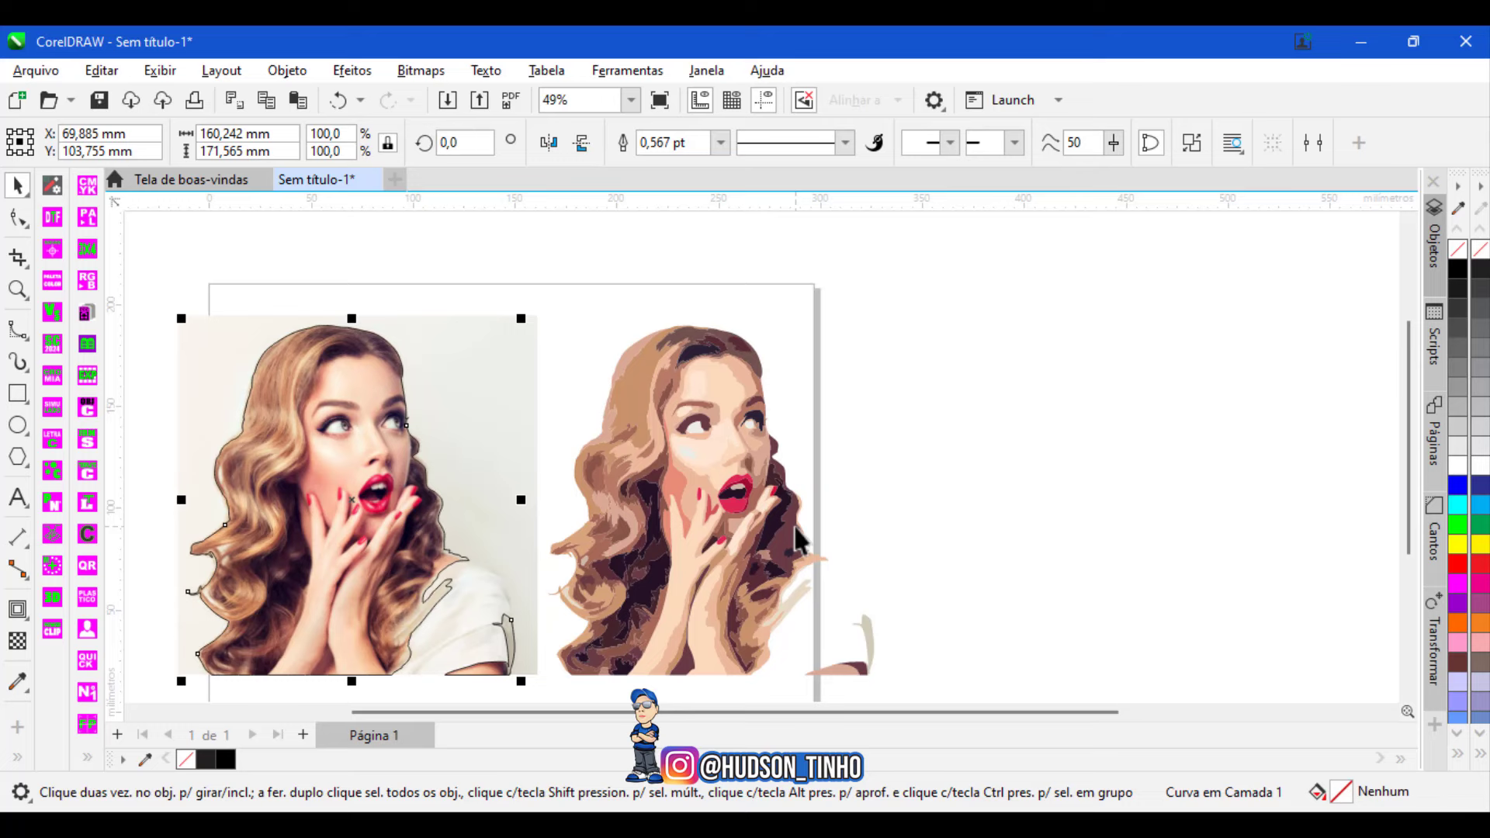
# Draw a B-Spline outline about 62.5 × 56.5 mm around the woman's white-clothed shoulder, covering the gaps in the boundary outline.
pyautogui.scroll(2, 404, 652)
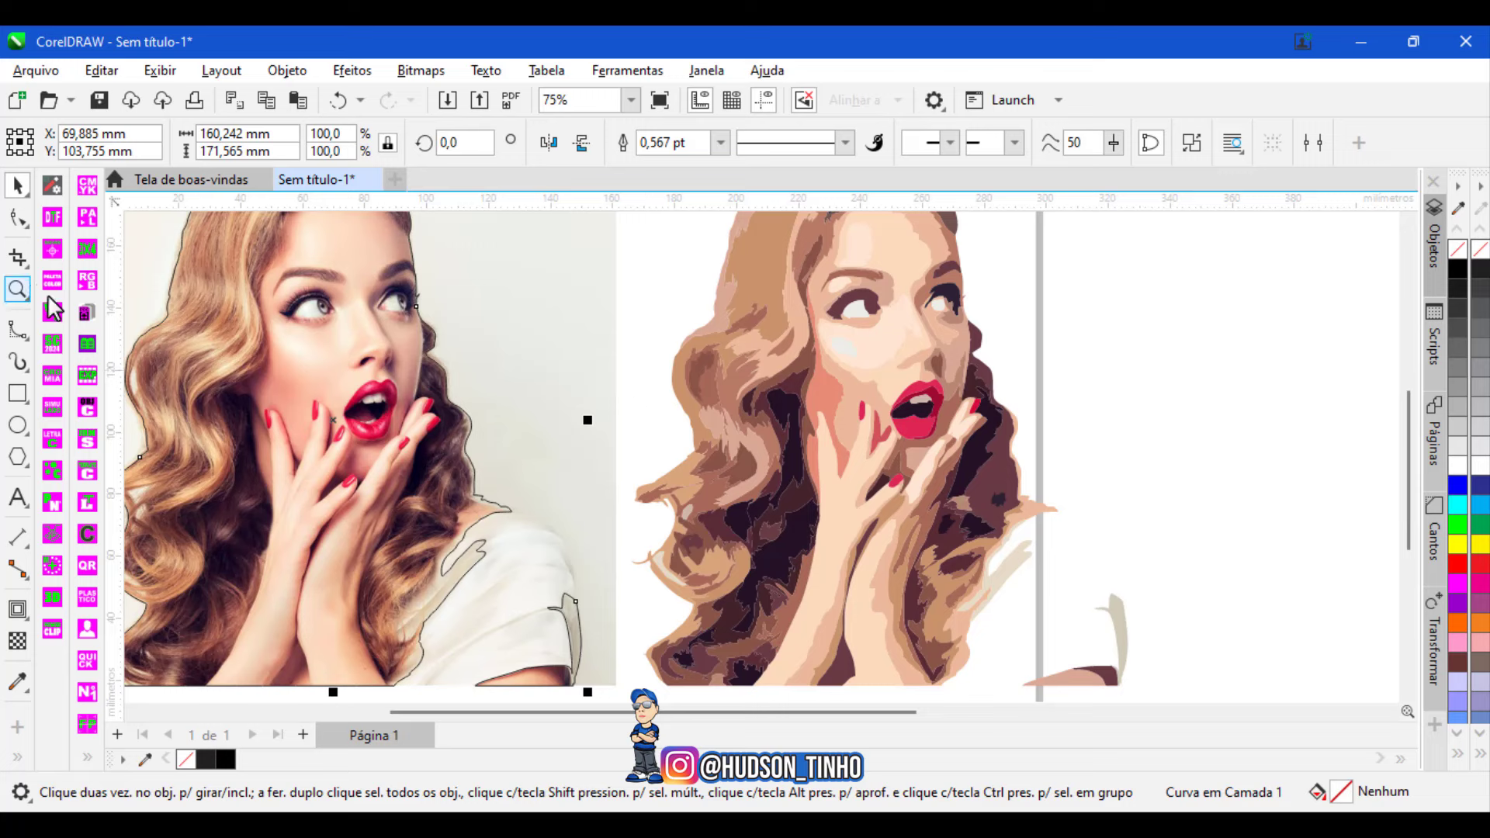
pyautogui.click(17, 332)
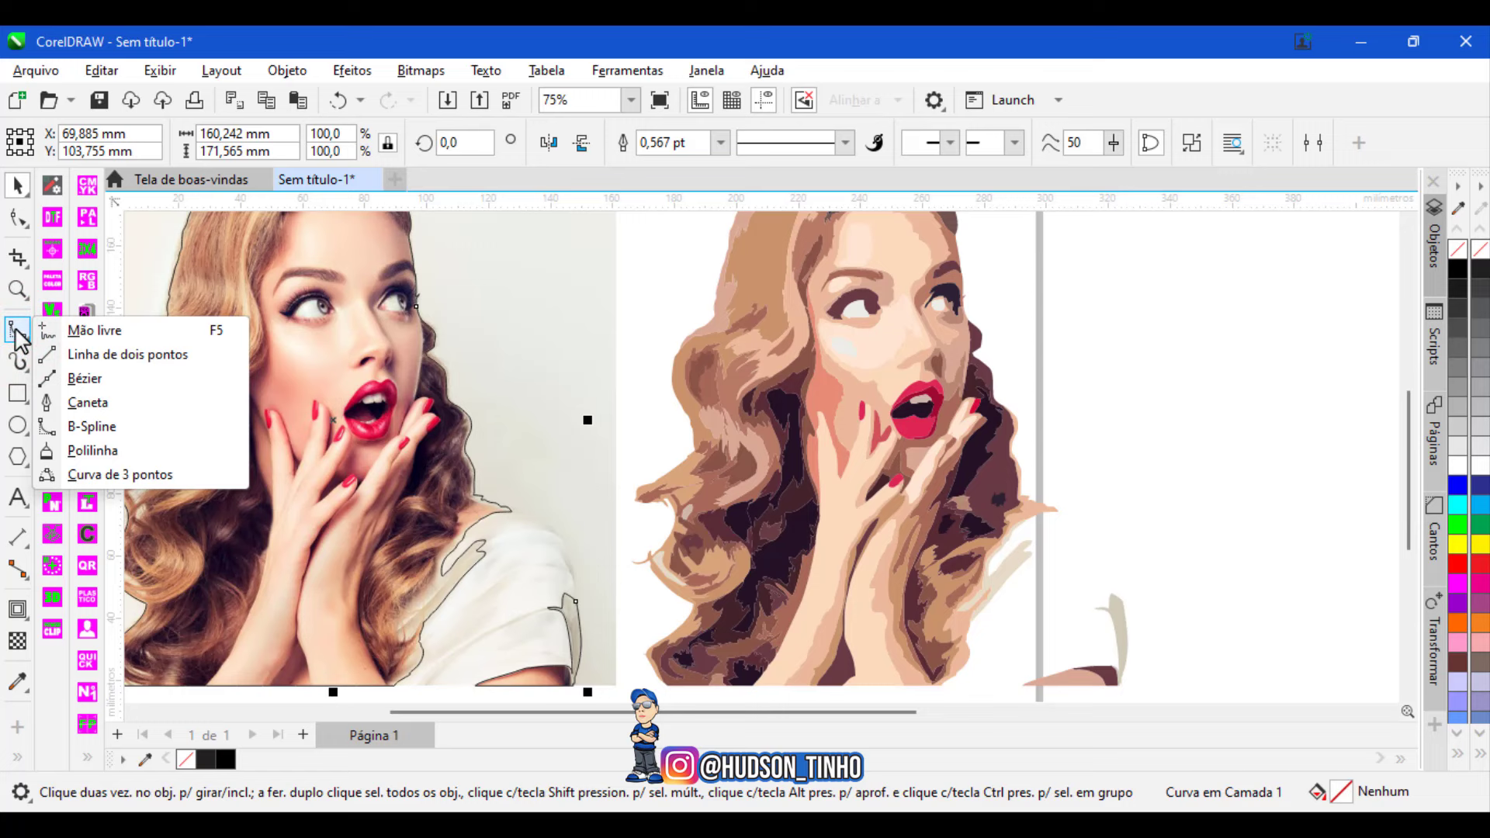
pyautogui.click(100, 426)
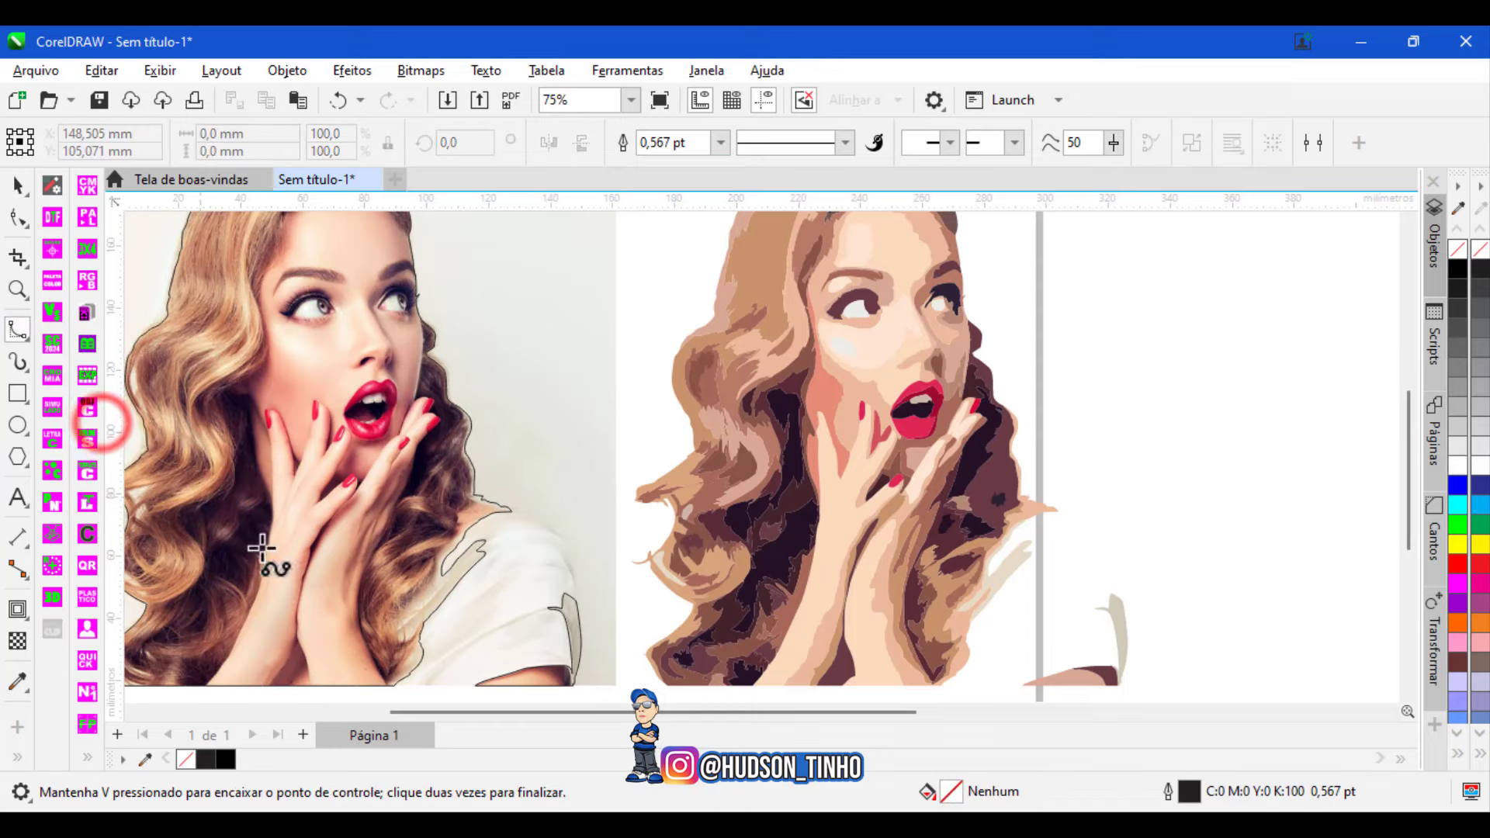
pyautogui.click(391, 686)
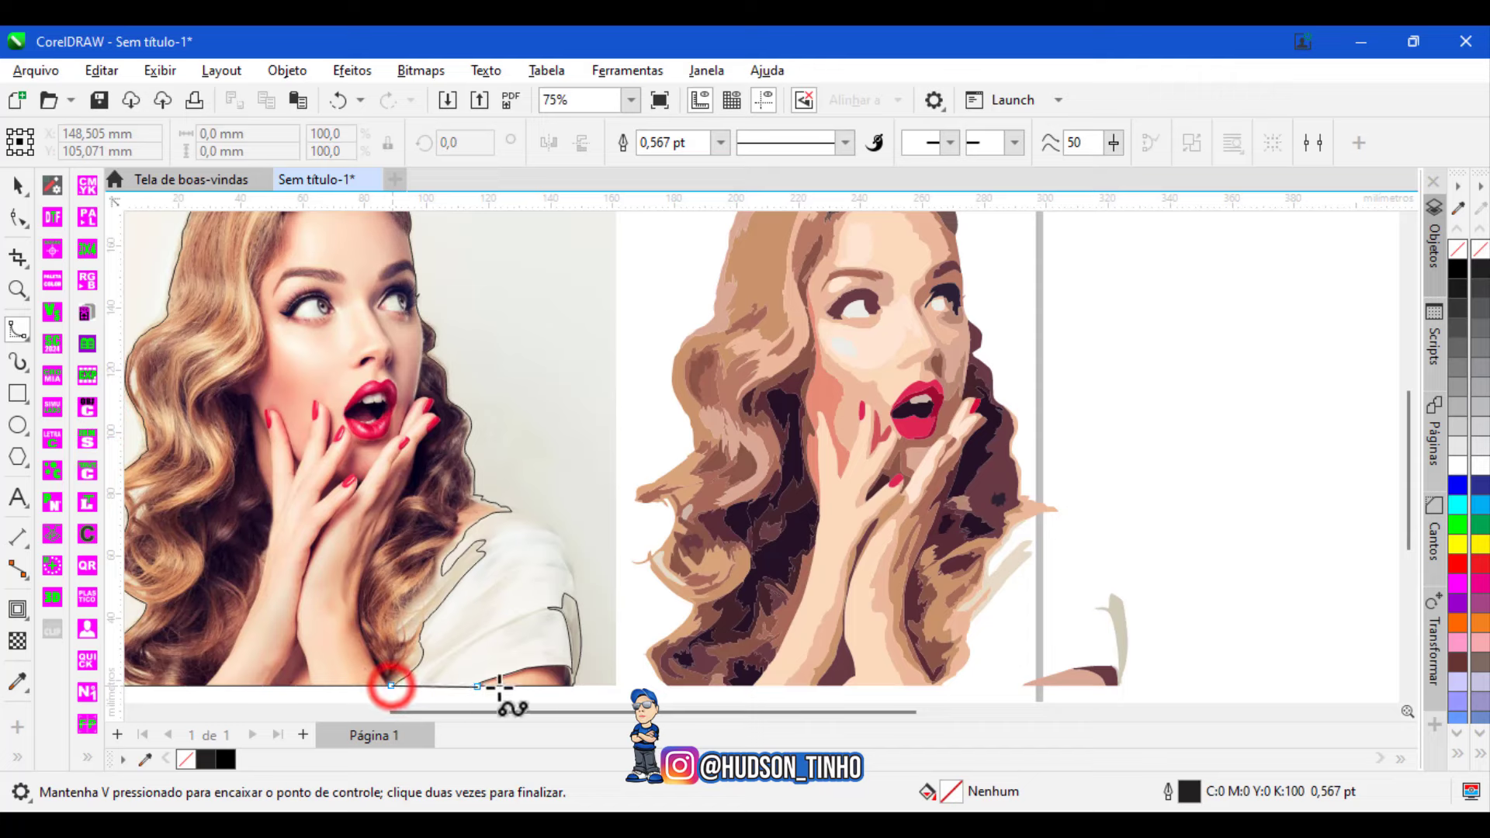
pyautogui.click(569, 682)
pyautogui.click(574, 665)
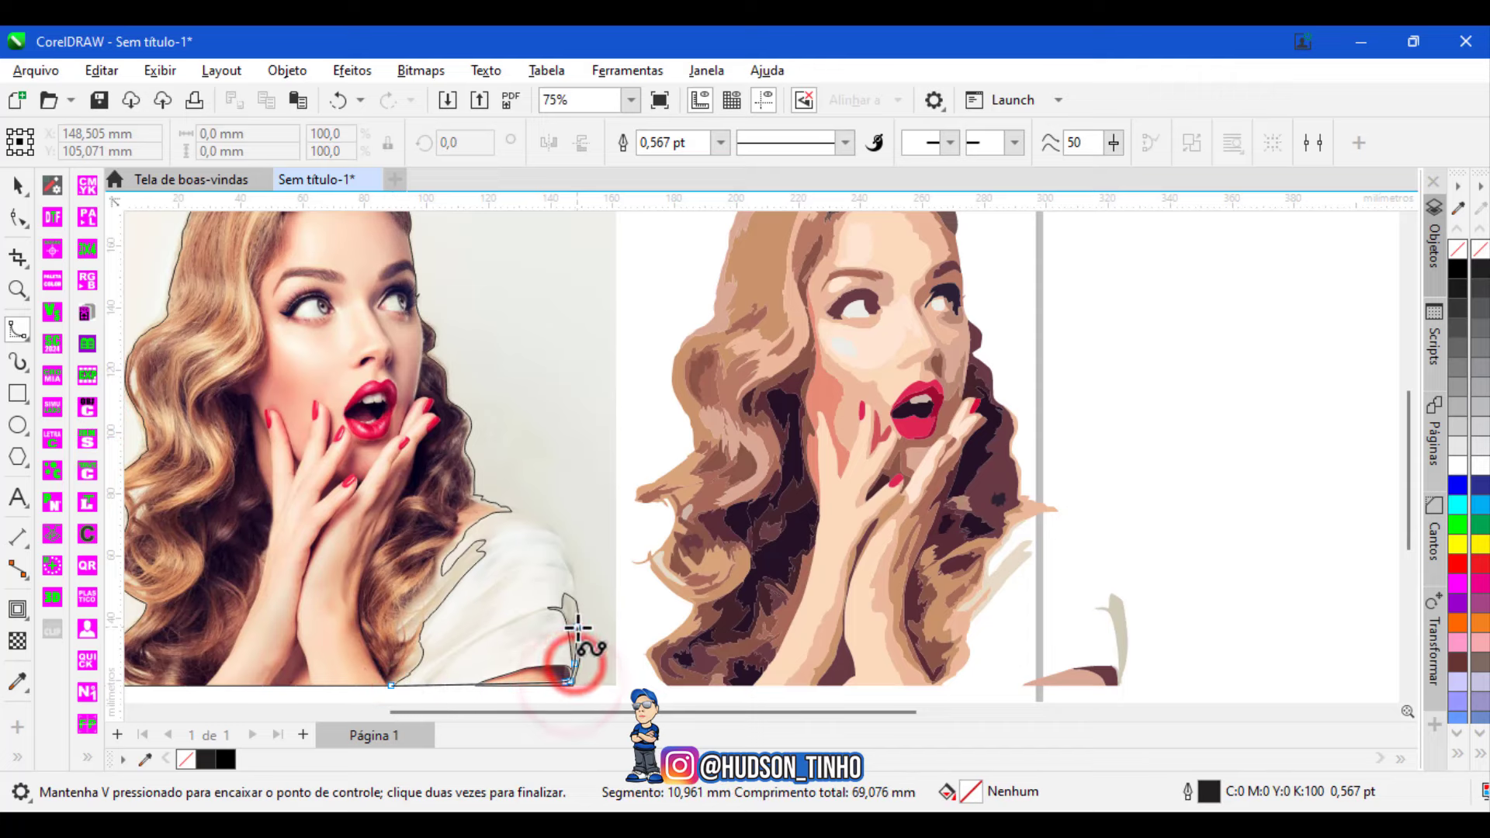
pyautogui.click(577, 626)
pyautogui.click(576, 610)
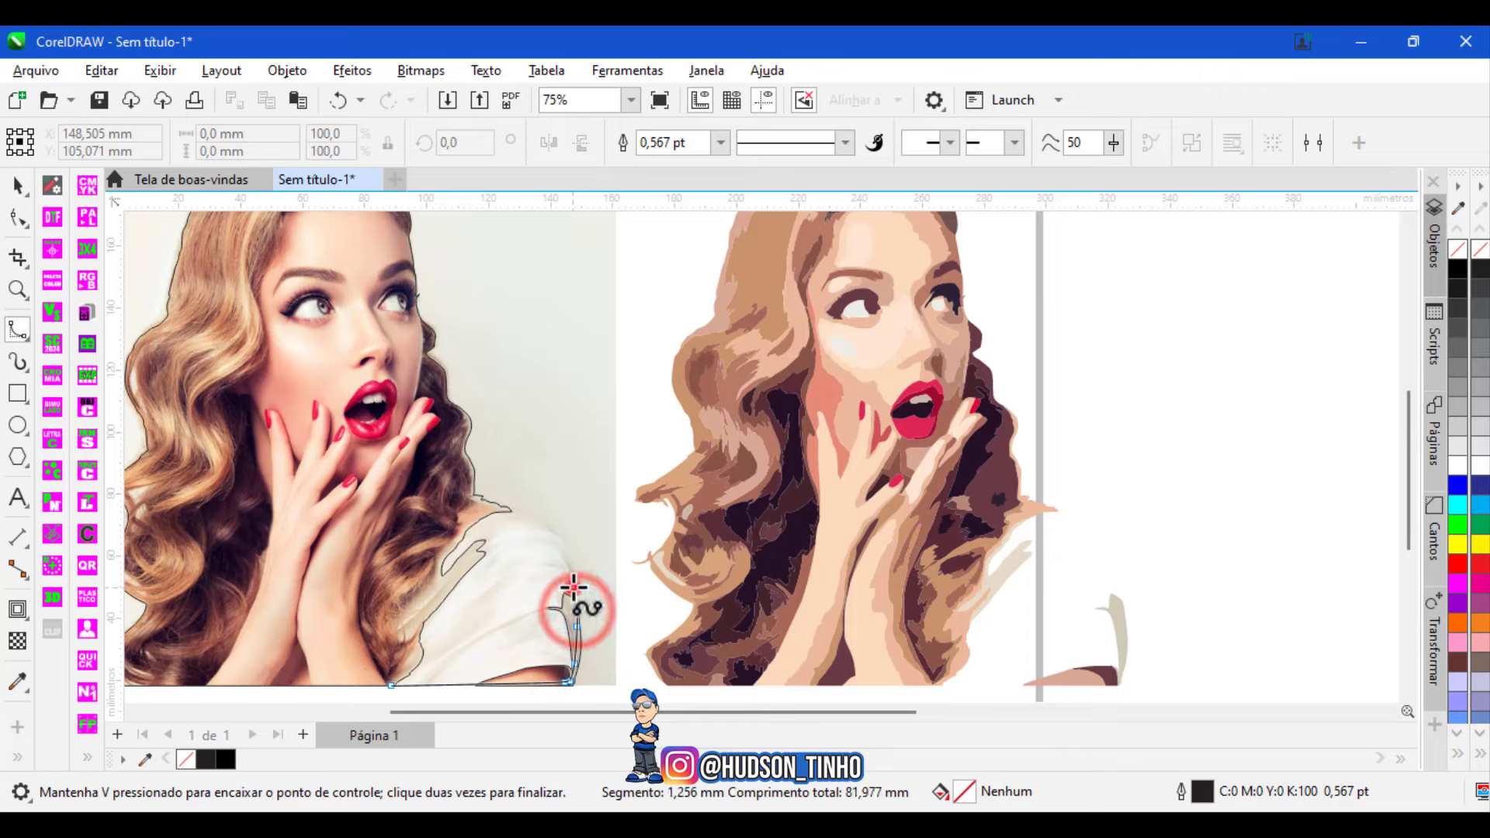
pyautogui.click(564, 542)
pyautogui.click(553, 523)
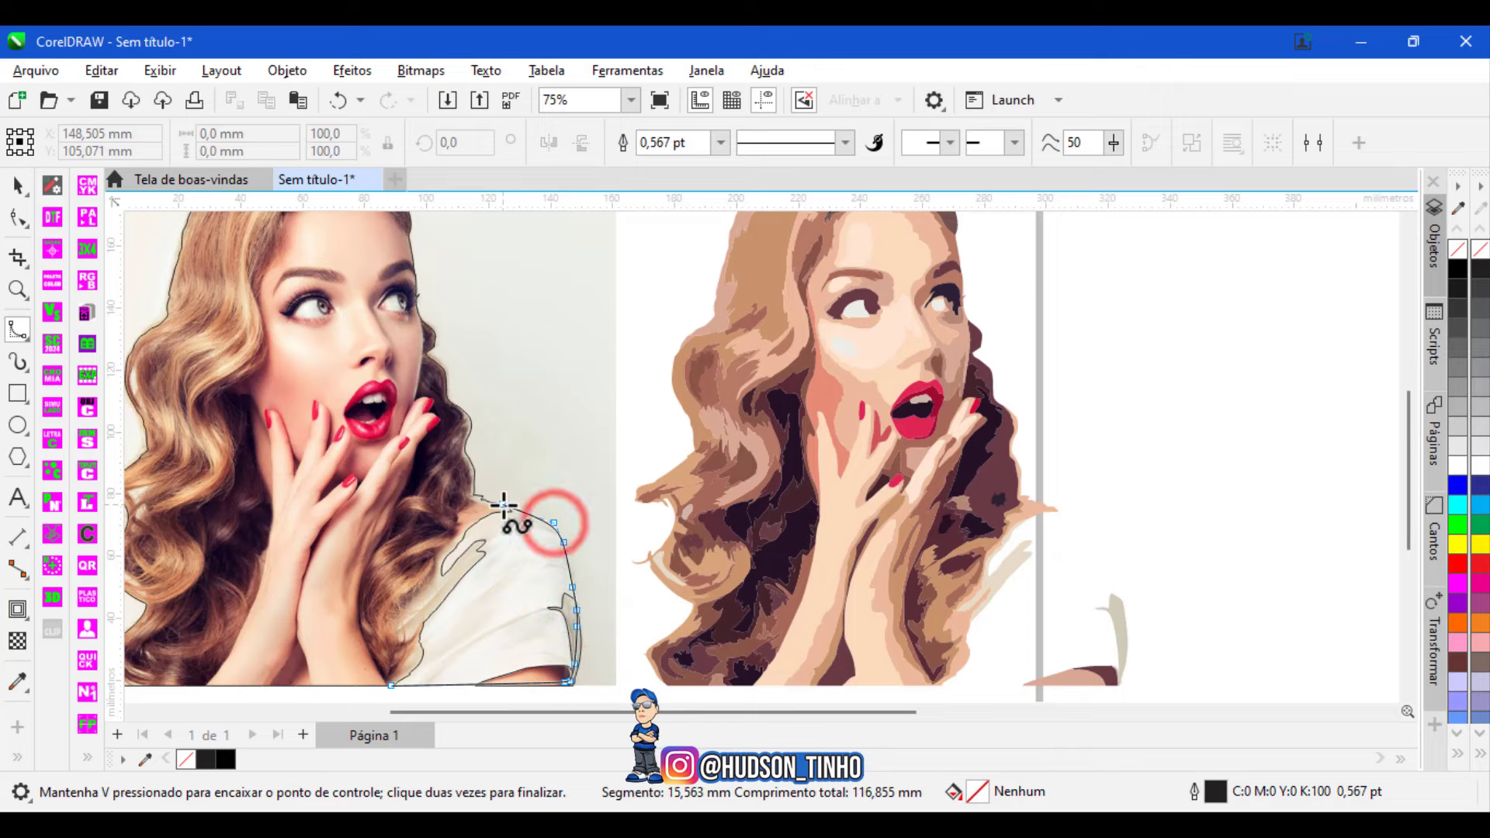
pyautogui.click(504, 507)
pyautogui.click(465, 509)
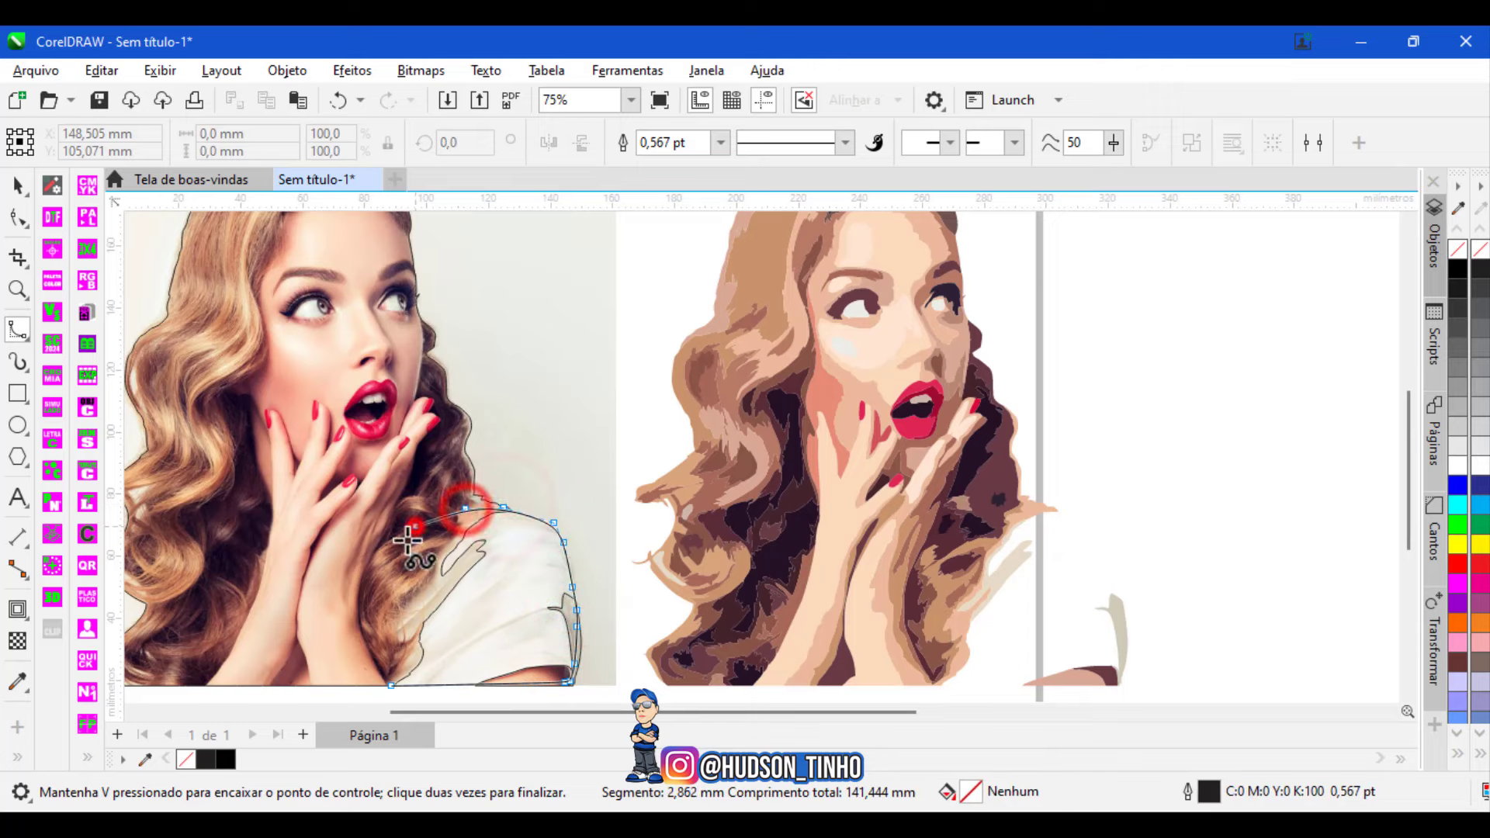
pyautogui.click(415, 526)
pyautogui.click(397, 559)
pyautogui.click(396, 613)
pyautogui.click(396, 641)
pyautogui.click(378, 674)
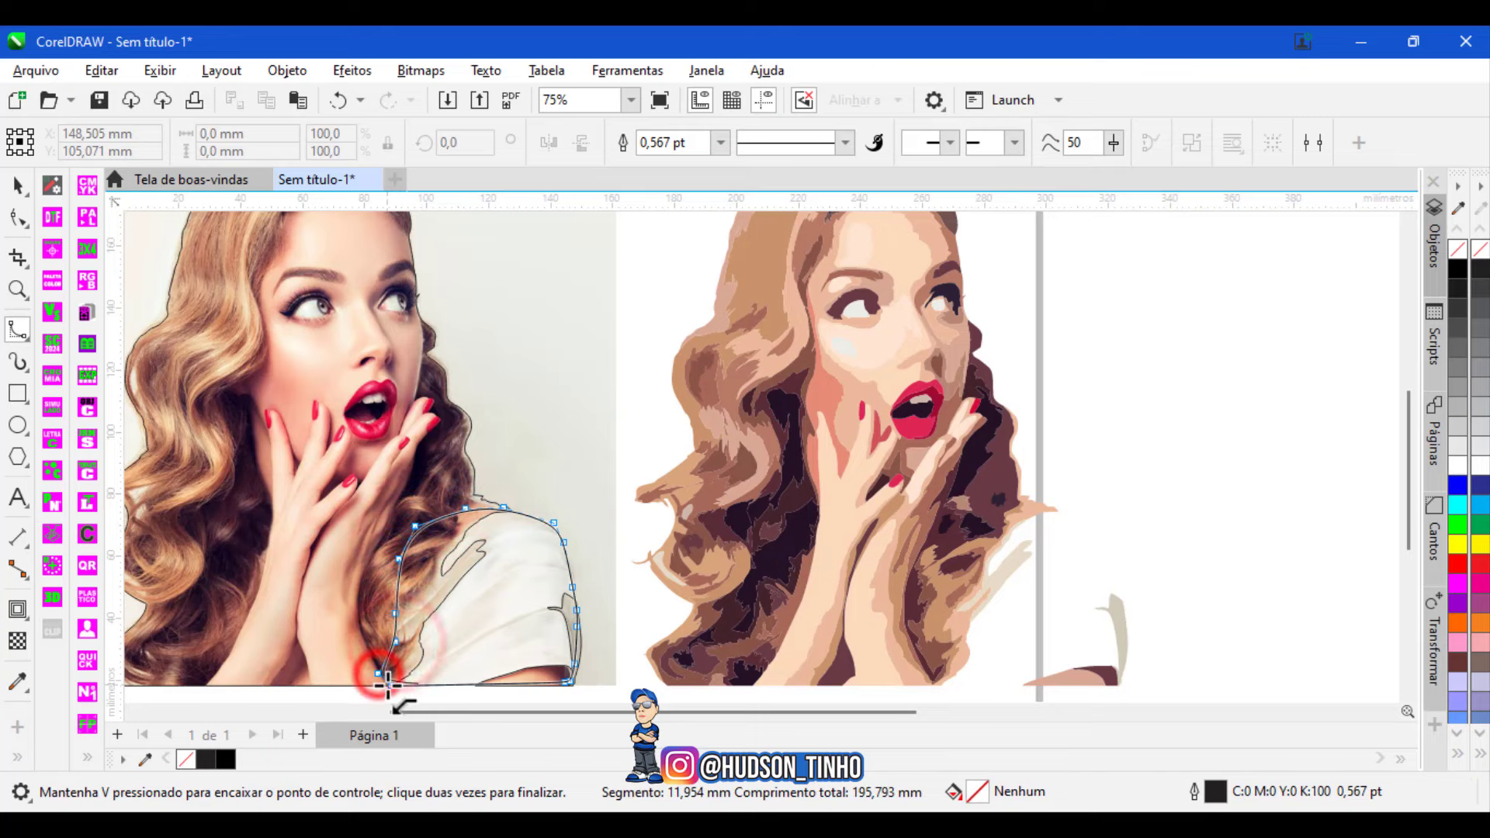
pyautogui.doubleClick(384, 684)
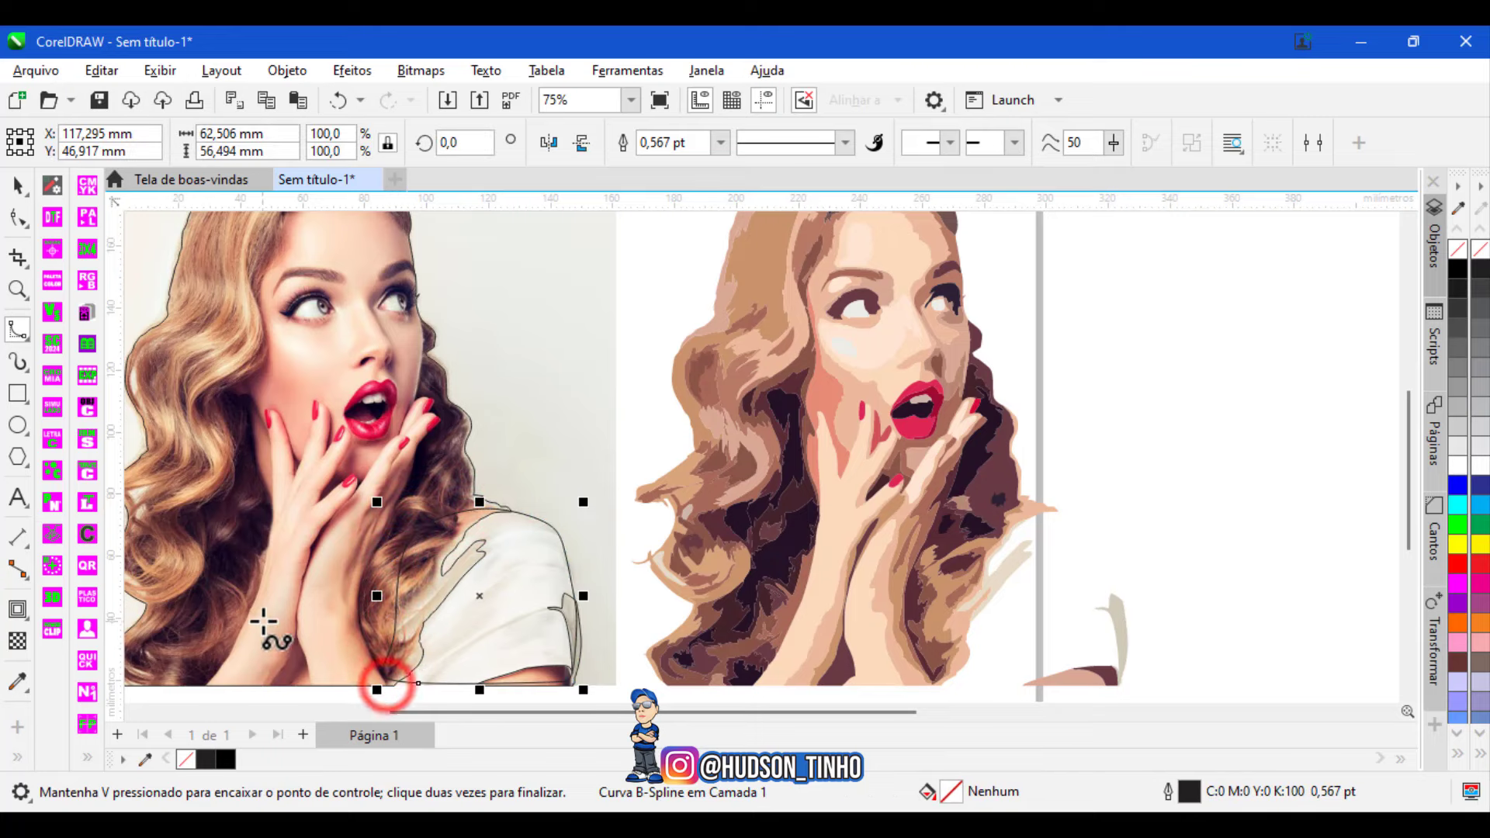
# Reshape the shoulder B-Spline by moving its lower-left control point outward and adjusting the lower-right and upper-right points to follow the white top.
pyautogui.click(18, 218)
pyautogui.scroll(2, 384, 691)
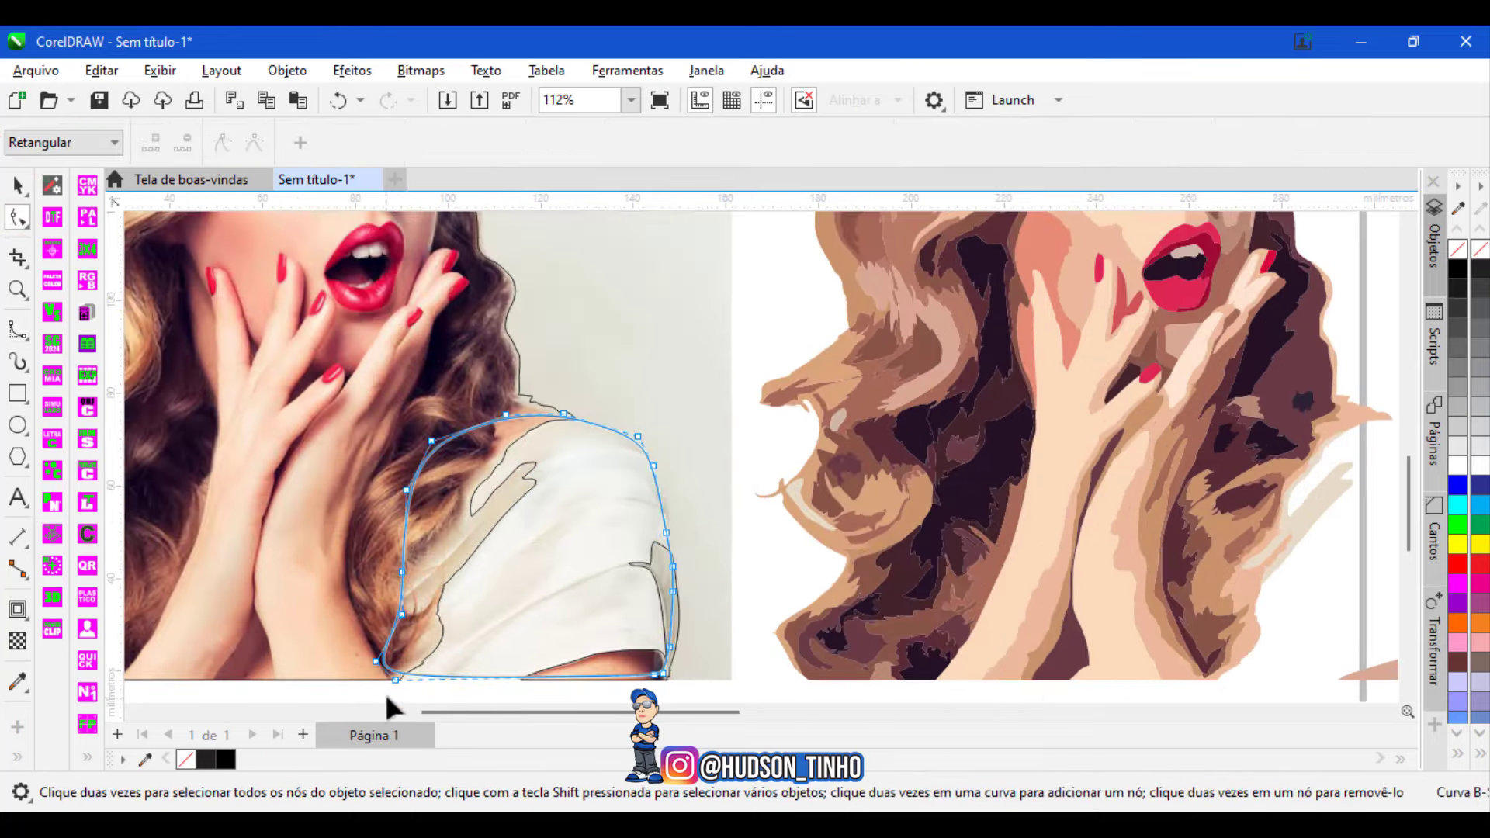
pyautogui.scroll(2, 388, 697)
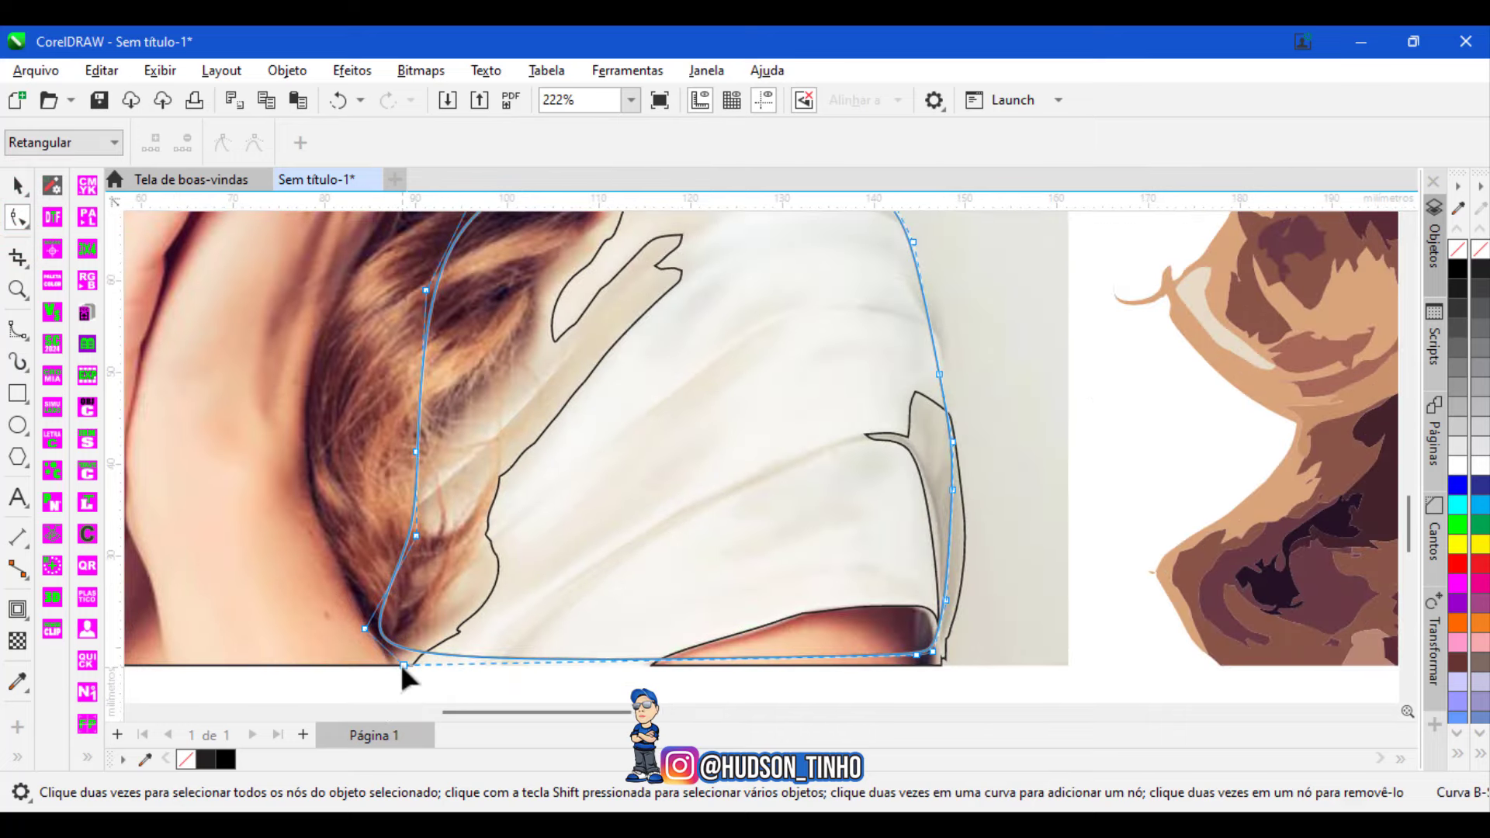
pyautogui.moveTo(403, 667); pyautogui.dragTo(302, 677)
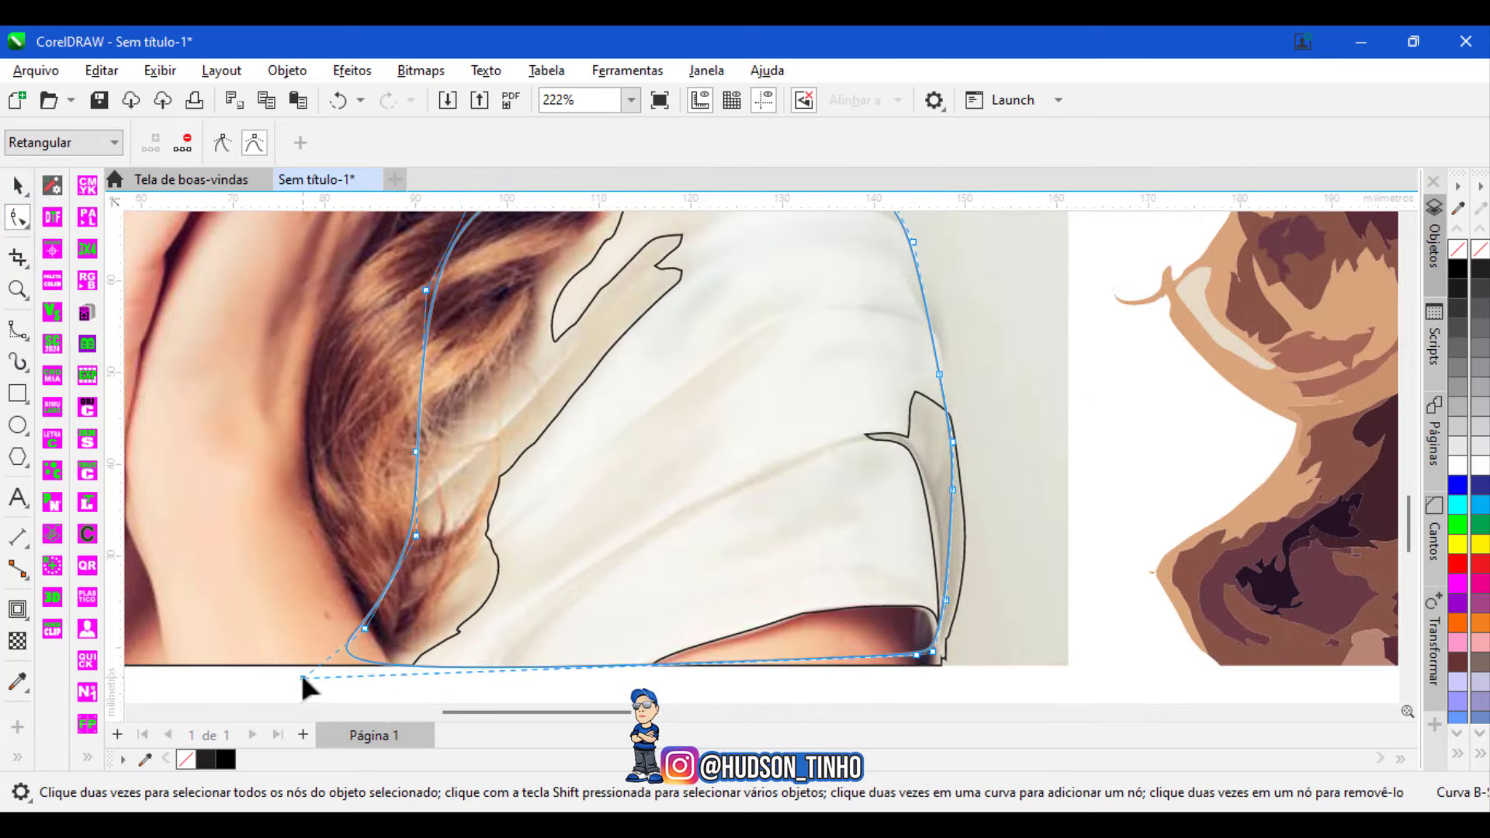
pyautogui.moveTo(934, 650); pyautogui.dragTo(941, 652)
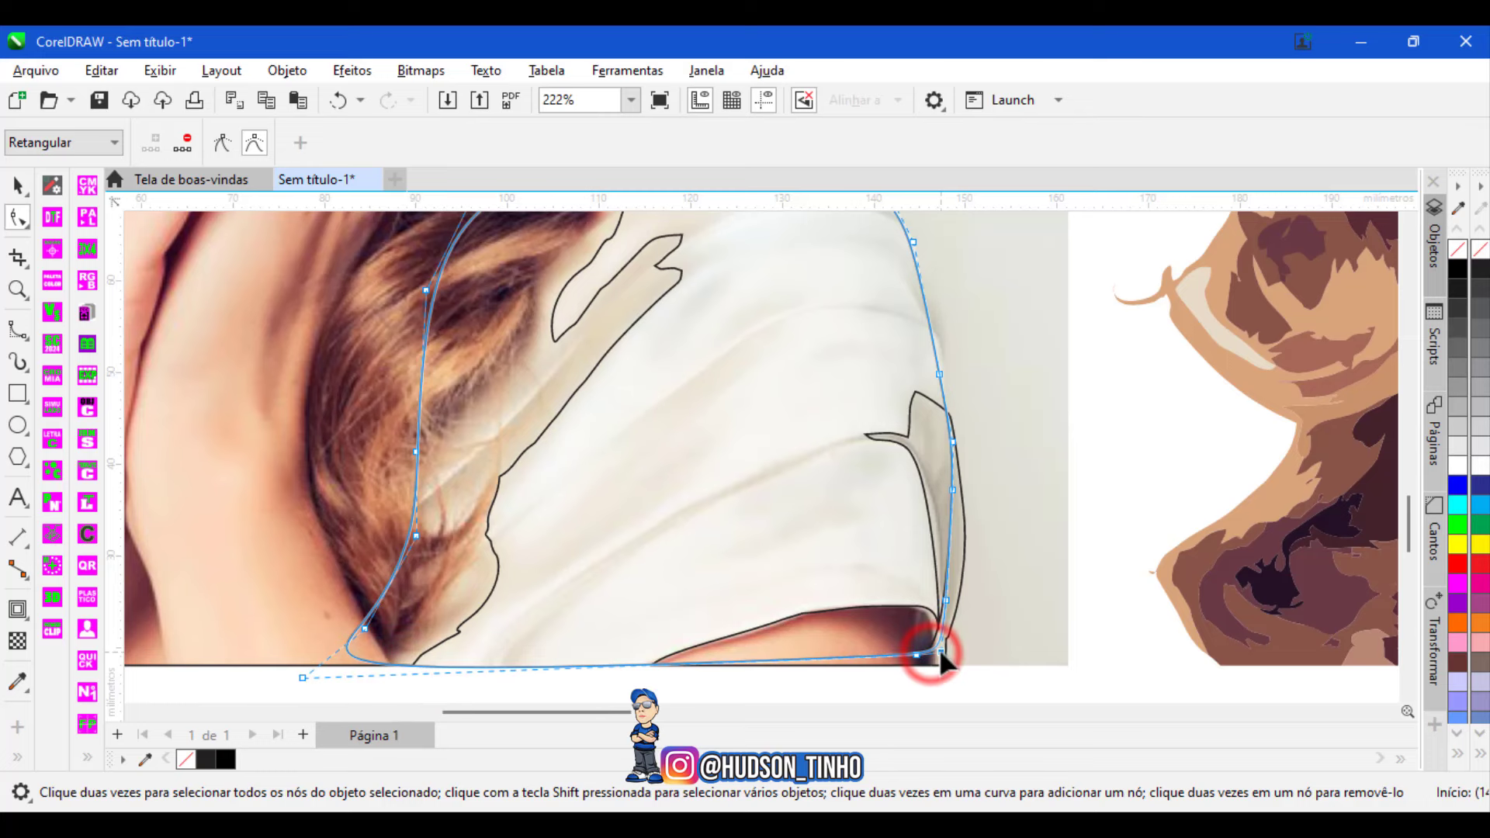
pyautogui.click(940, 376)
pyautogui.scroll(-2, 893, 372)
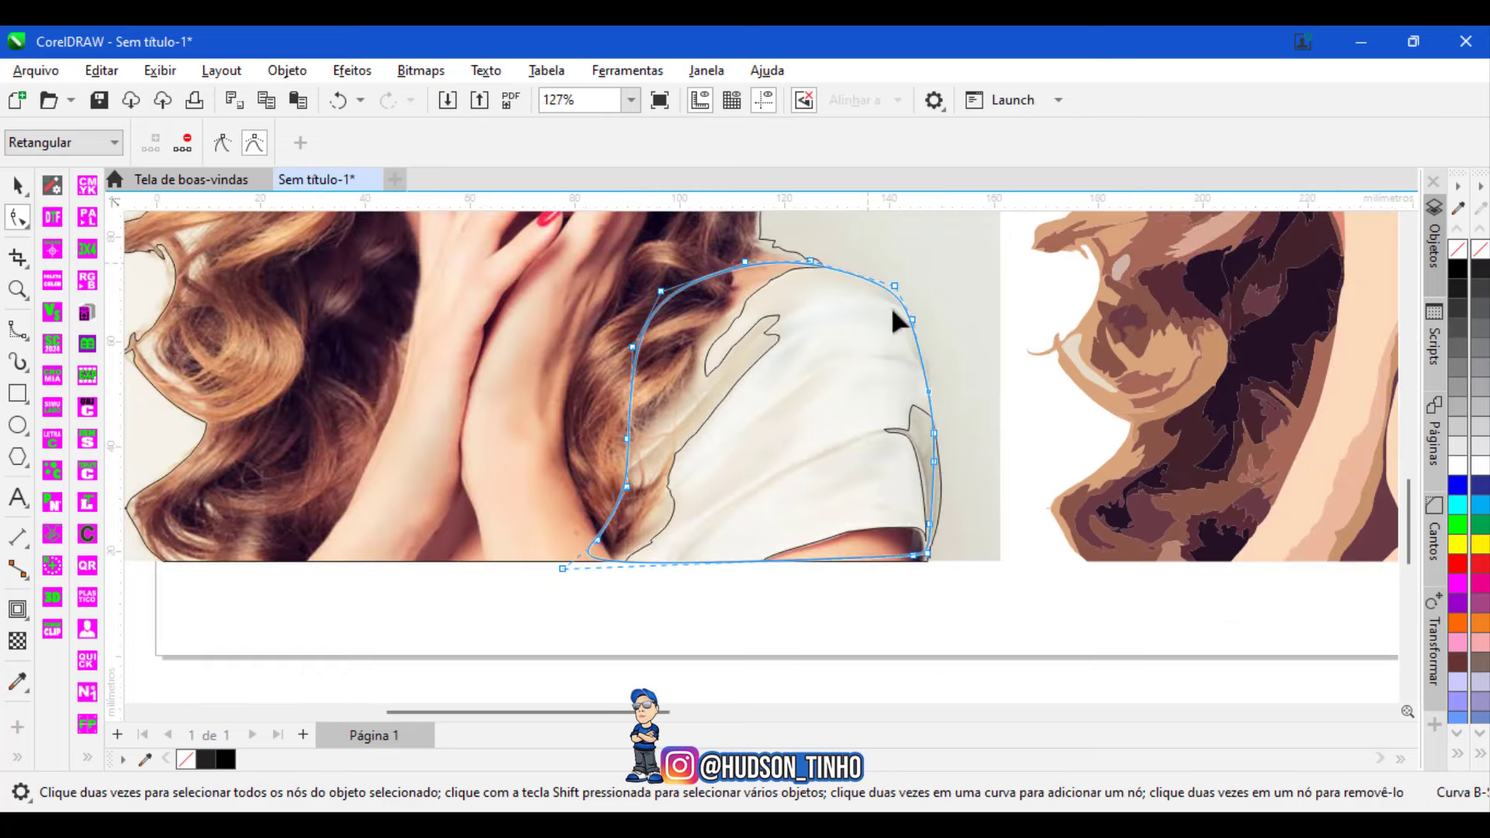
pyautogui.scroll(4, 891, 304)
pyautogui.moveTo(917, 250); pyautogui.dragTo(877, 243)
pyautogui.scroll(-3, 874, 240)
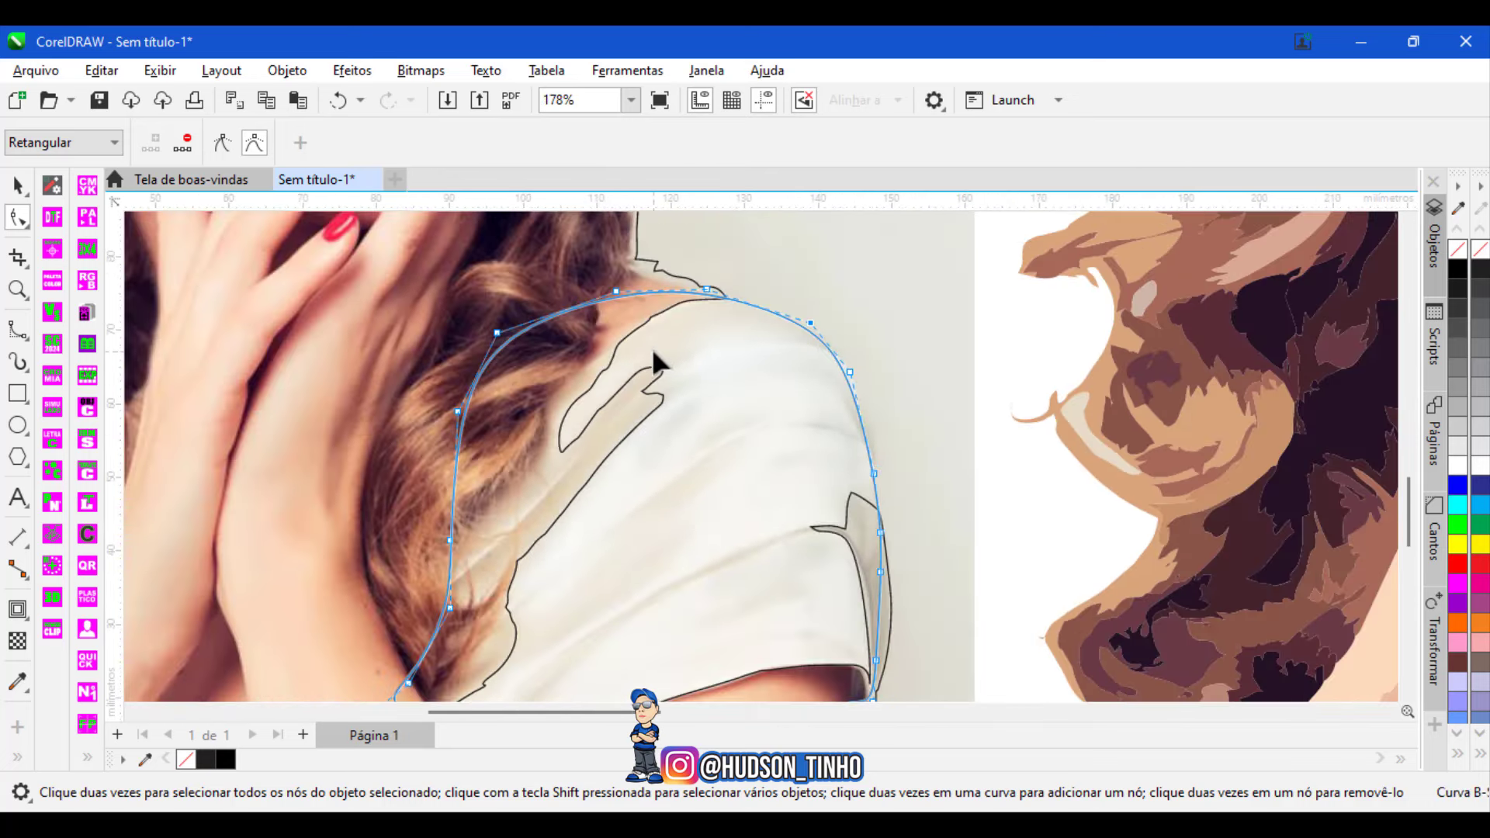
# Nudge the shoulder curve and the woman's boundary outline one step left, off the photo.
pyautogui.click(17, 187)
pyautogui.scroll(-3, 590, 512)
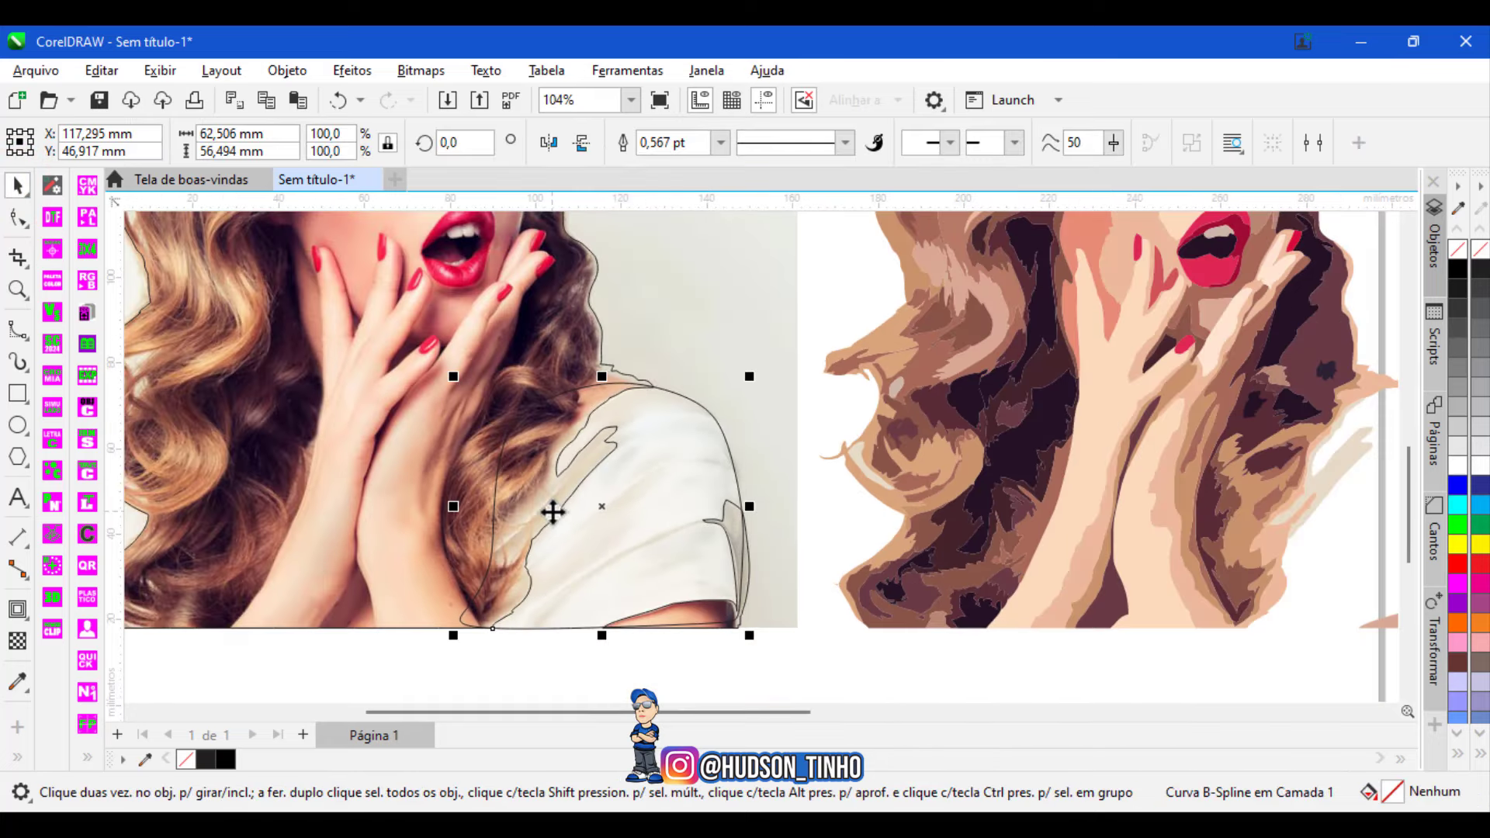
pyautogui.scroll(1, 334, 335)
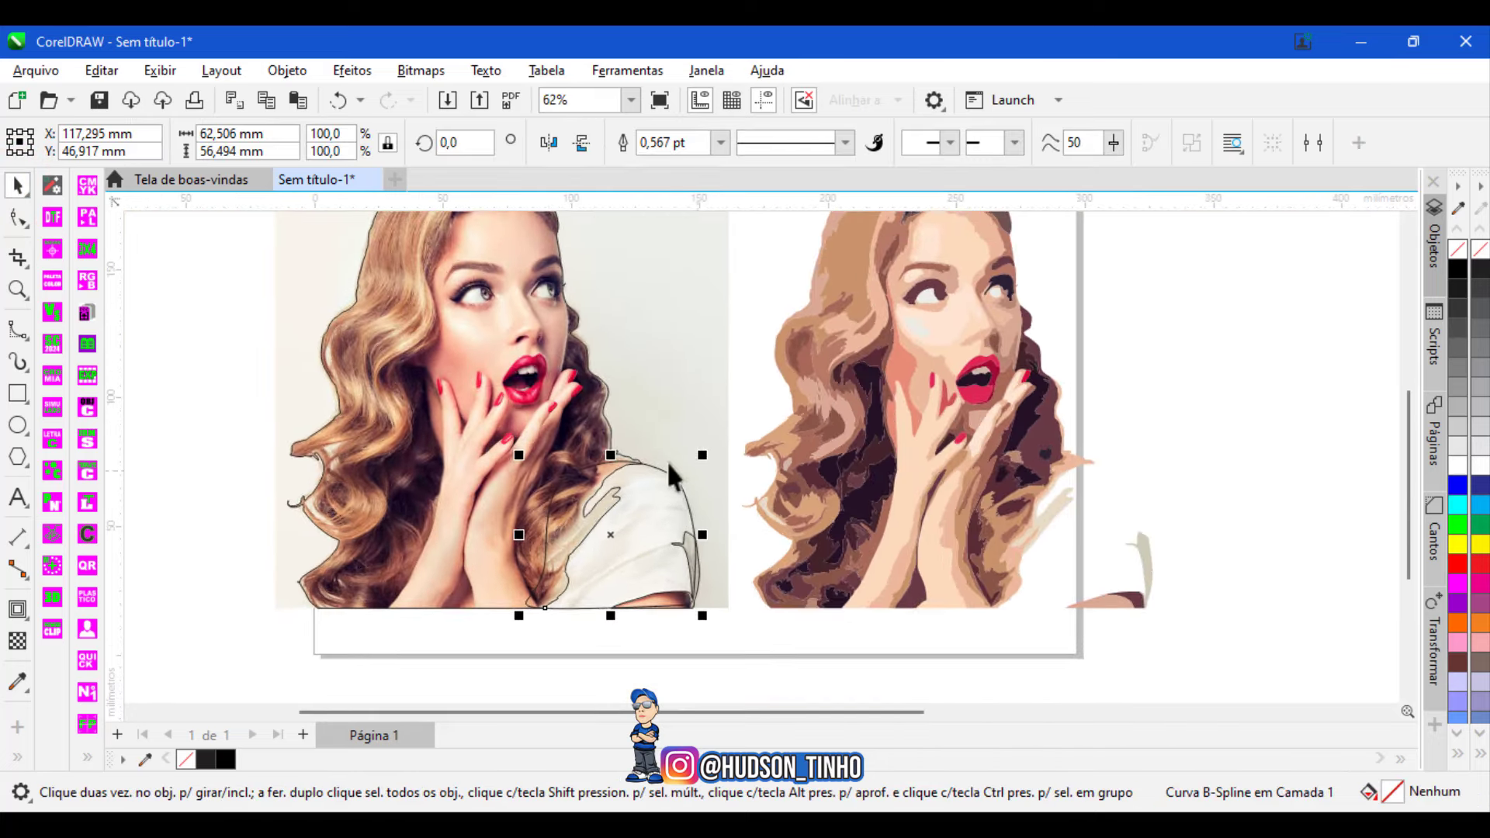
pyautogui.scroll(-1, 633, 447)
pyautogui.scroll(1, 431, 376)
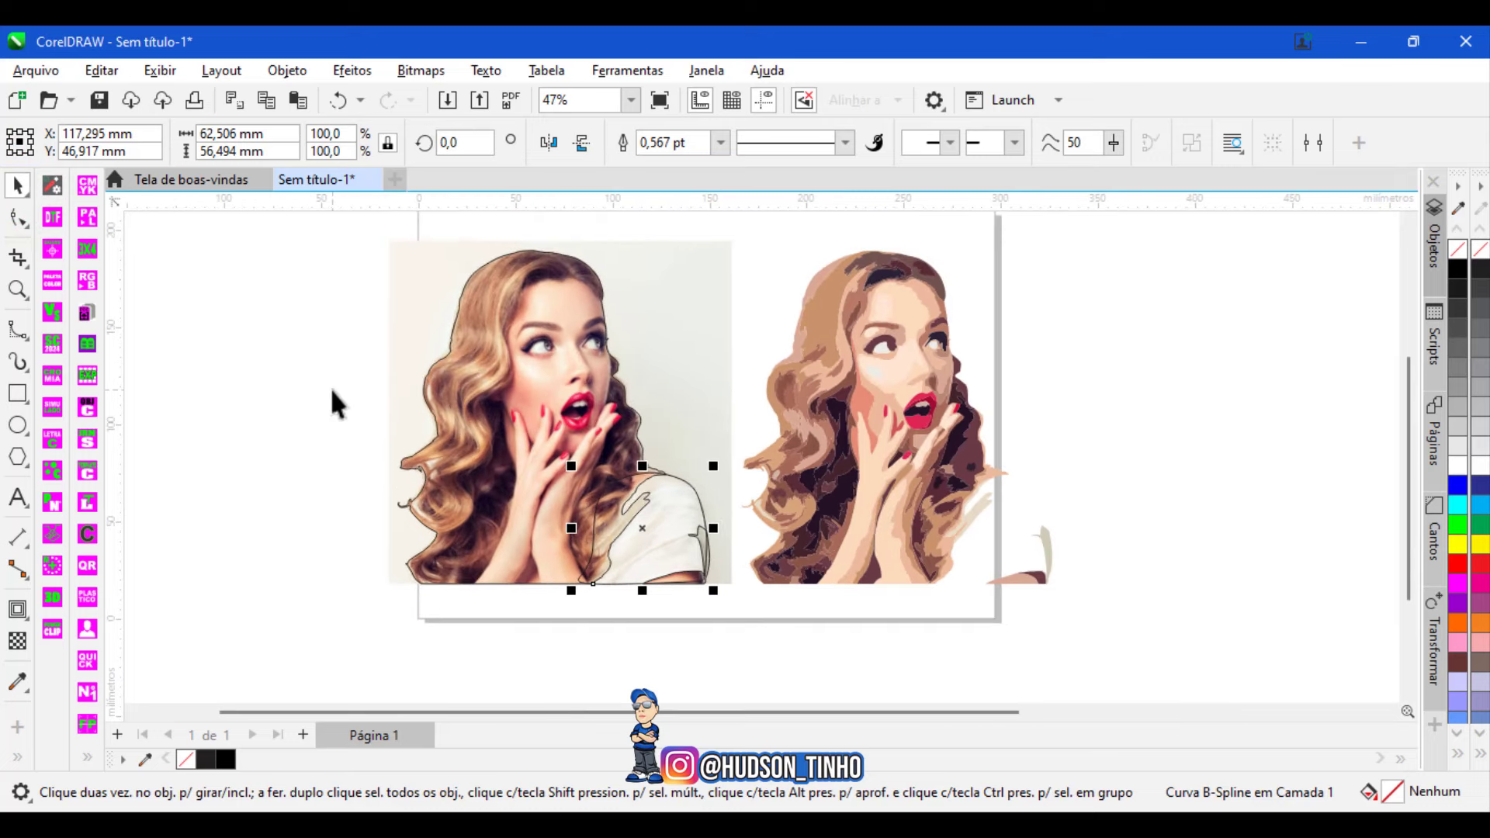
pyautogui.hotkey('ctrl', 'z')
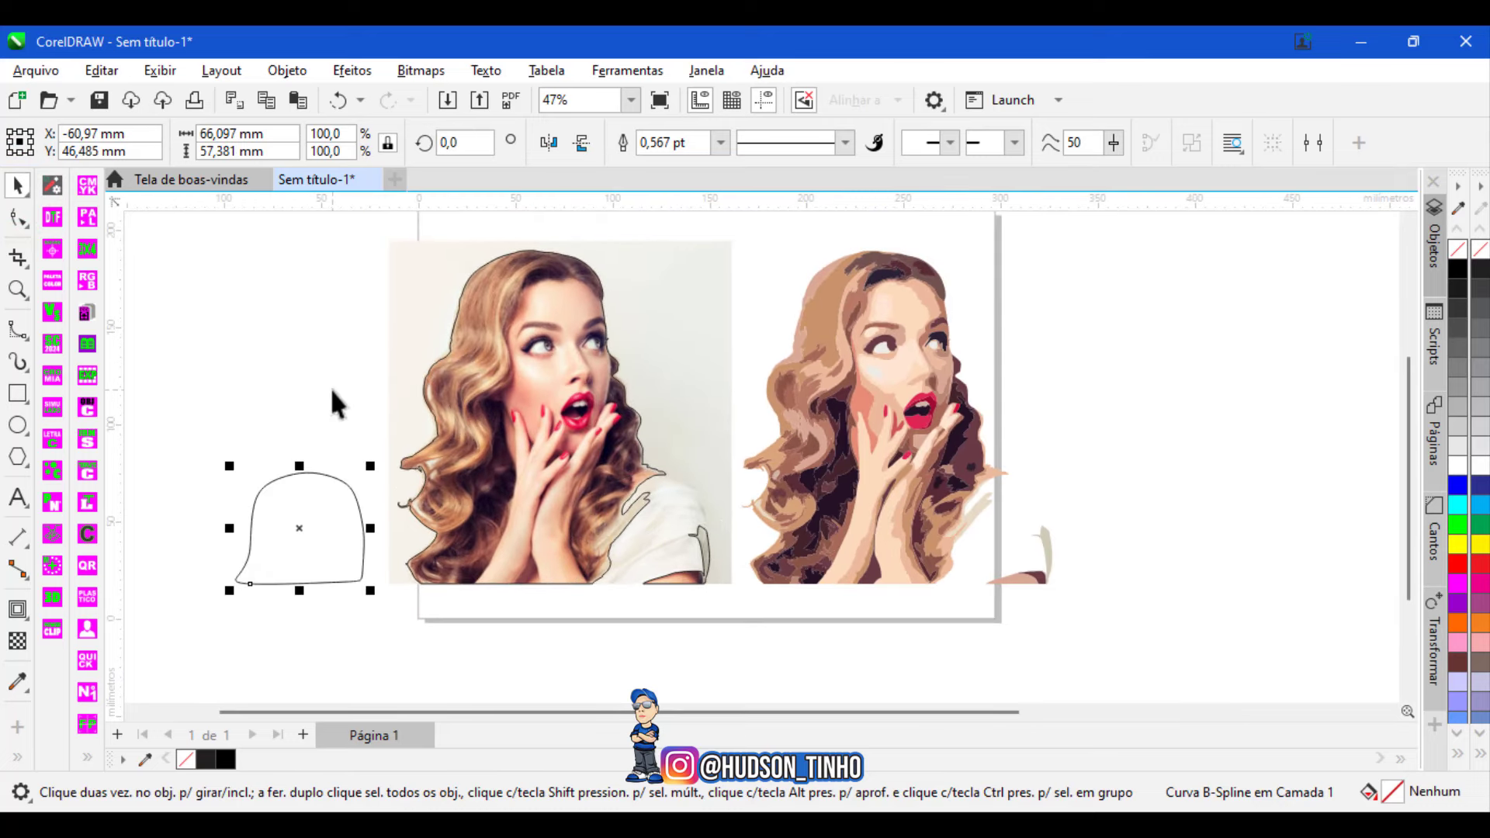
pyautogui.click(648, 498)
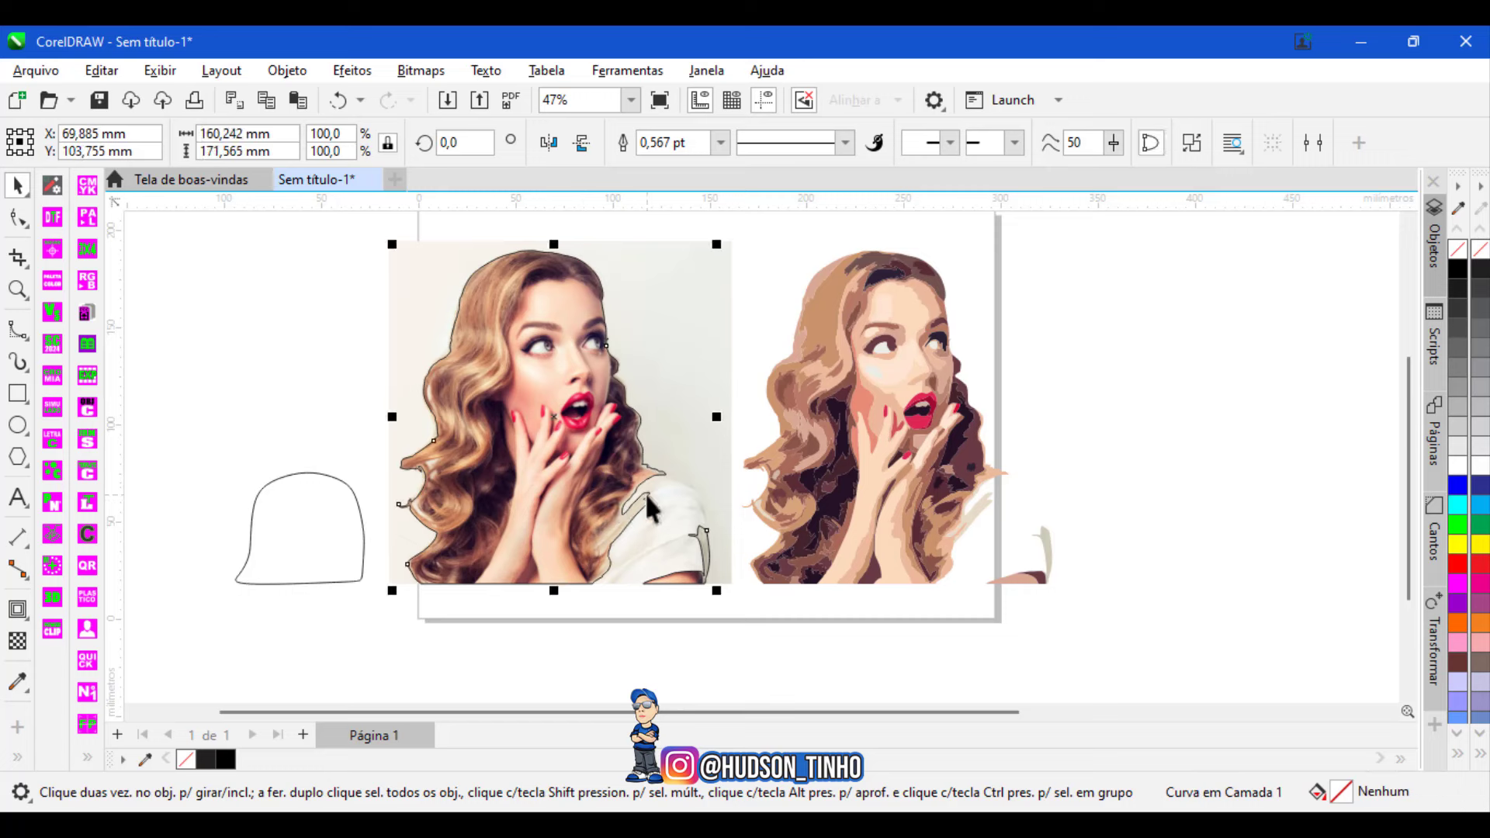
pyautogui.hotkey('ctrl', 'z')
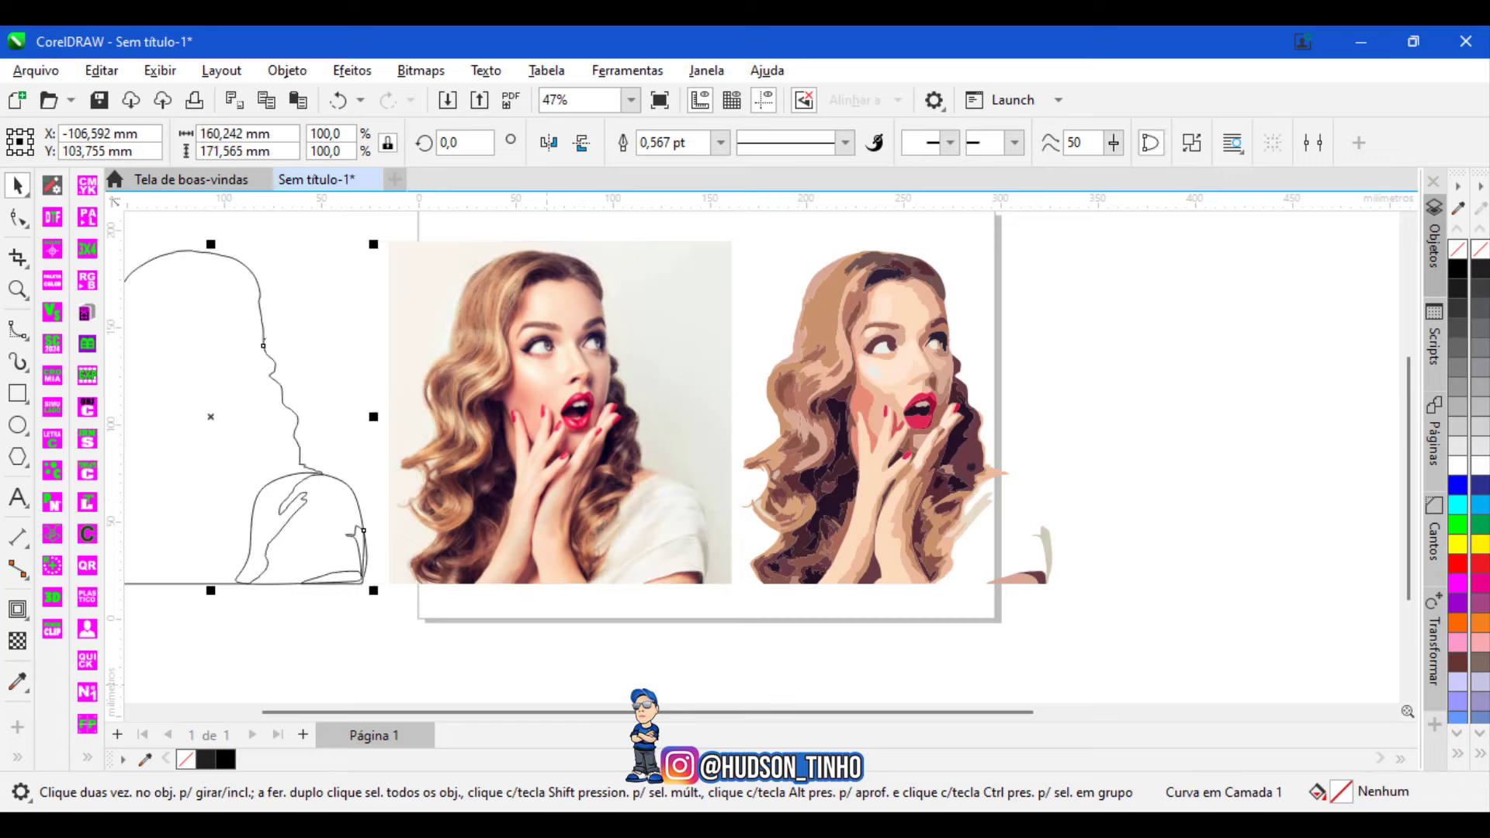
pyautogui.moveTo(547, 711); pyautogui.dragTo(462, 724)
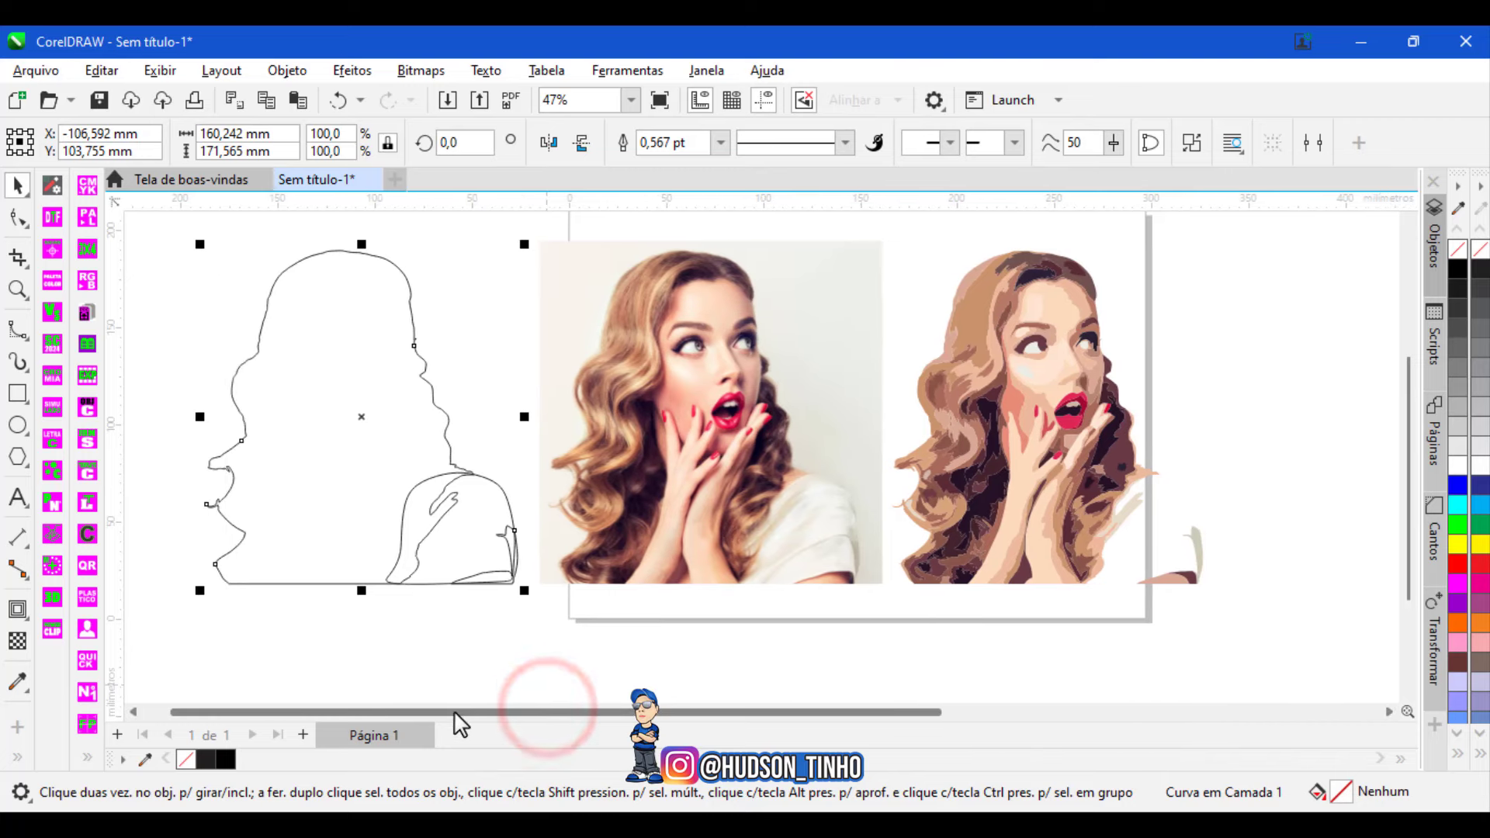
# Weld the boundary outline and the shoulder curve into one silhouette and nudge it back onto the original photo.
pyautogui.click(151, 215)
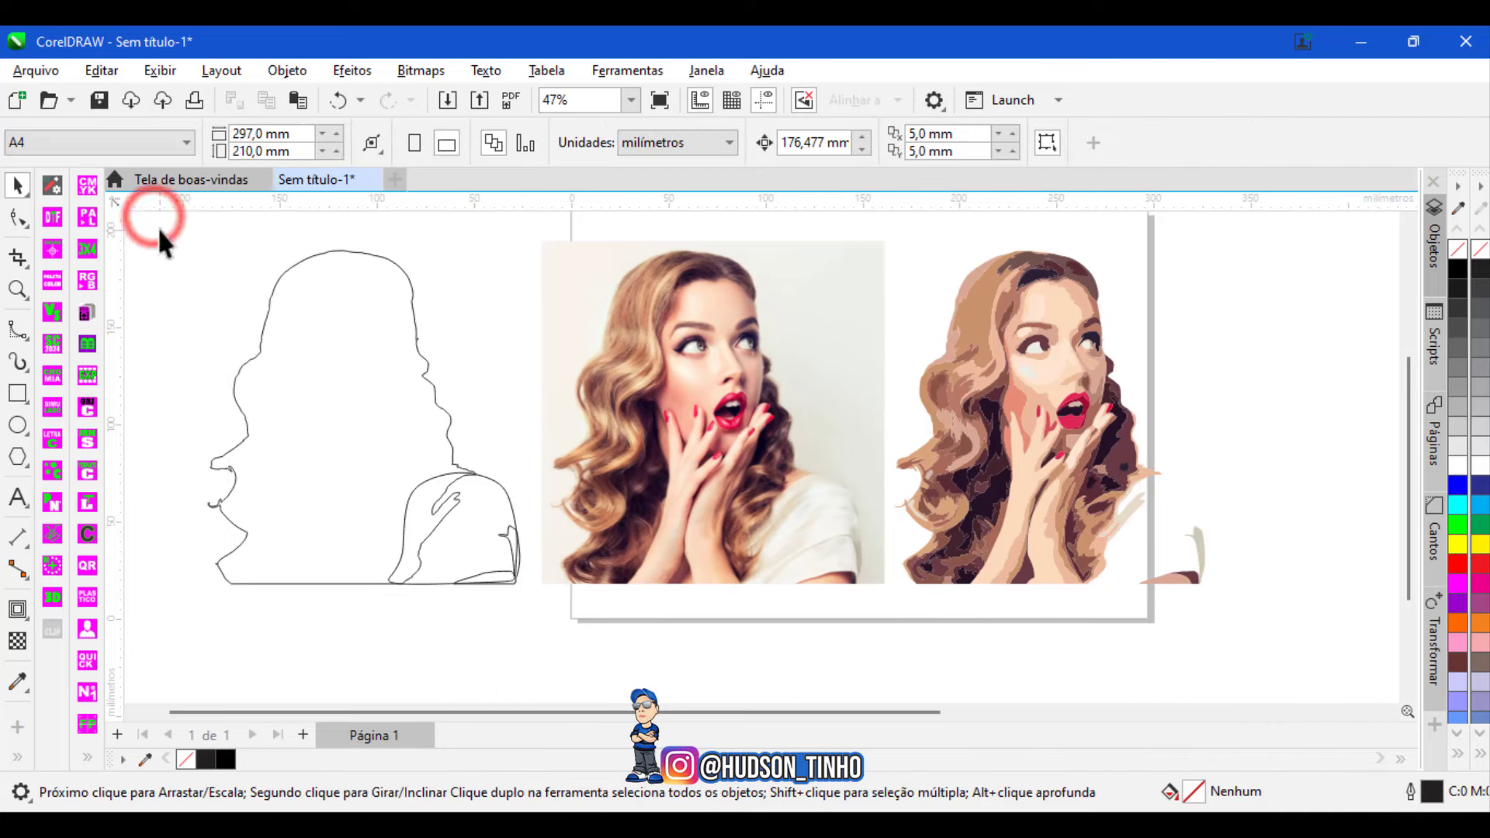
pyautogui.moveTo(150, 223); pyautogui.dragTo(544, 659)
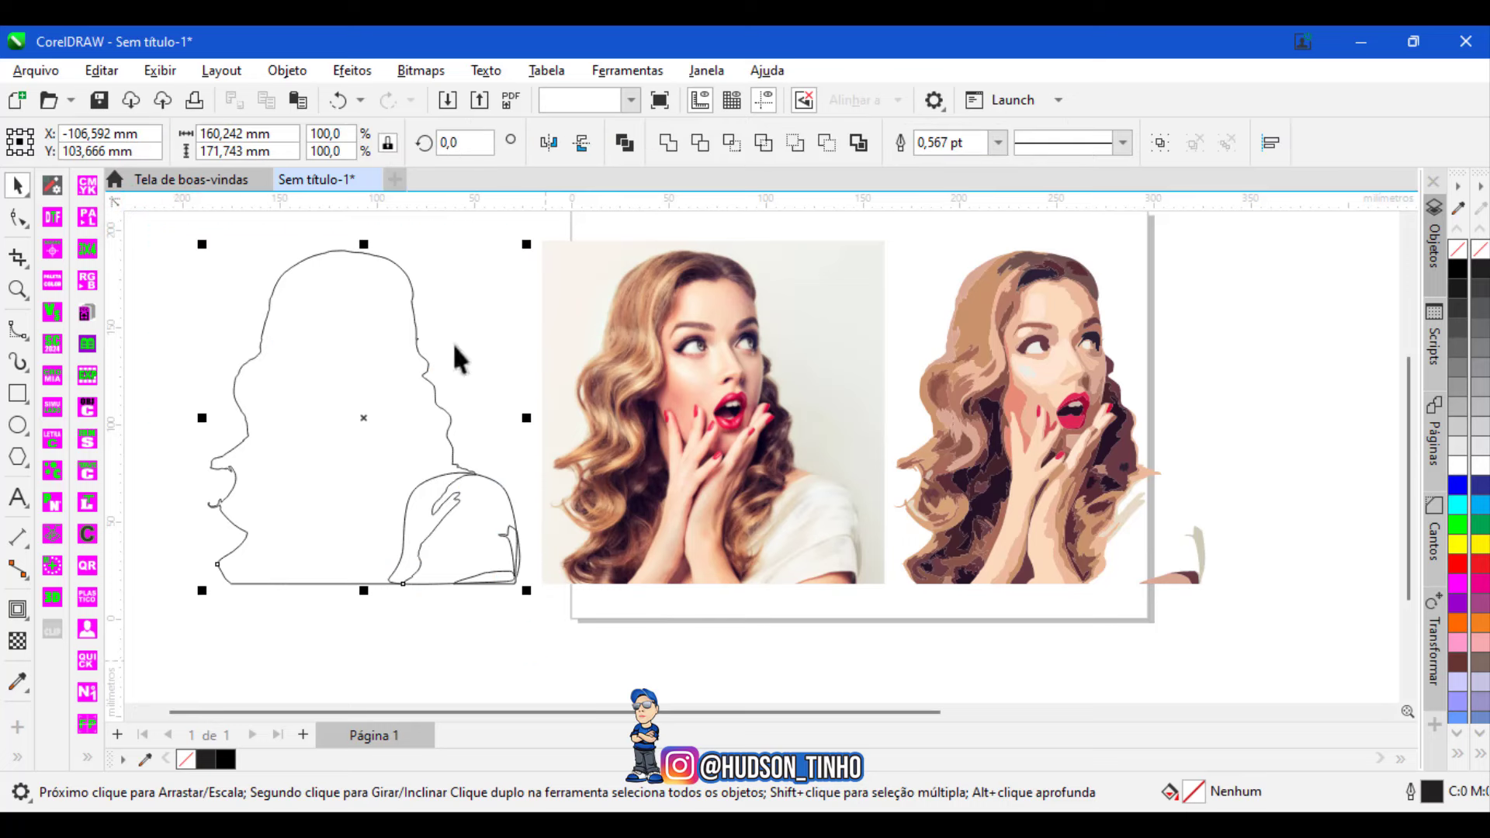
pyautogui.click(665, 142)
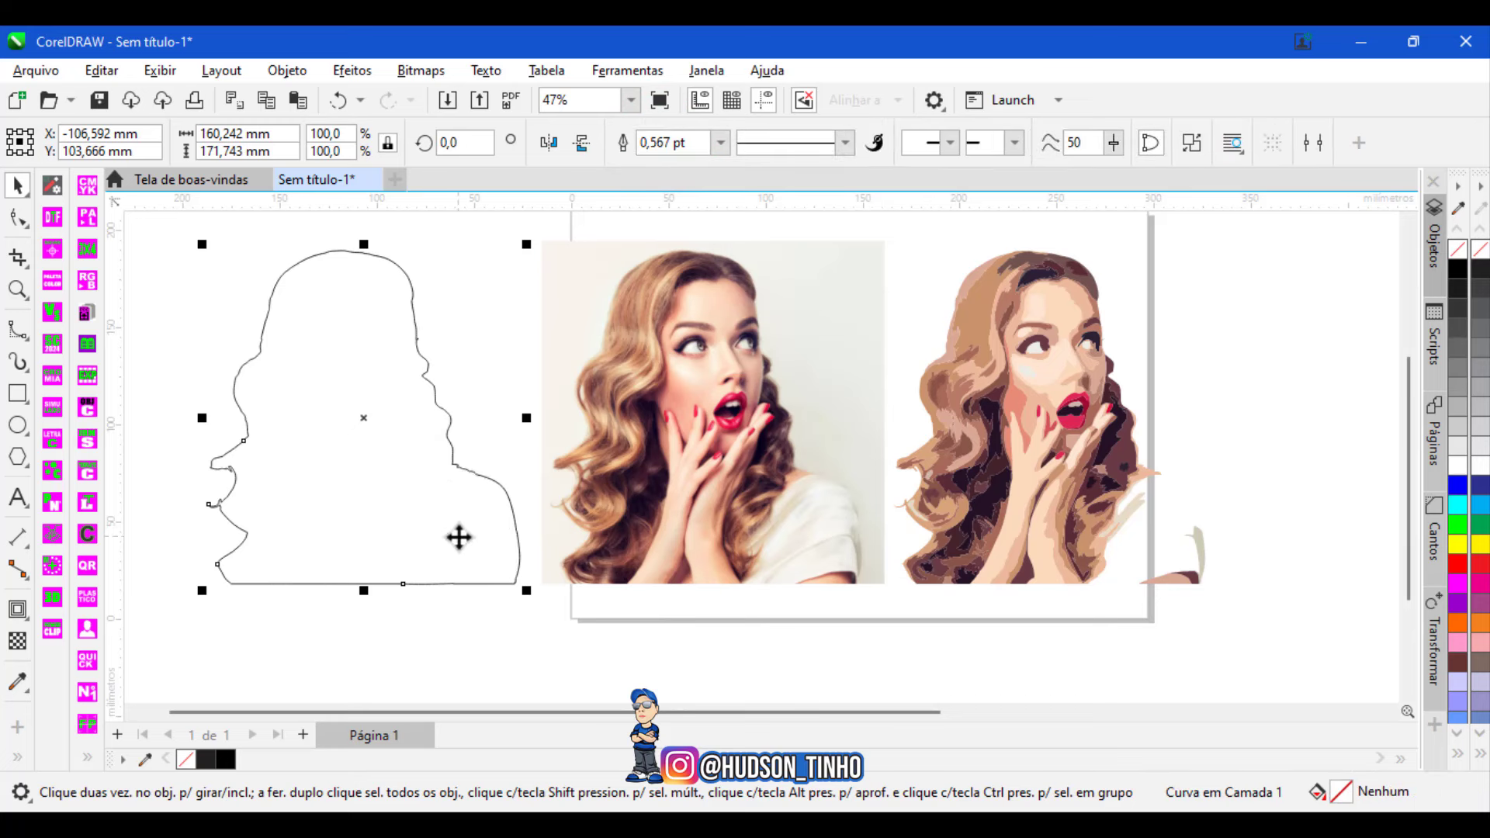
pyautogui.press('c')
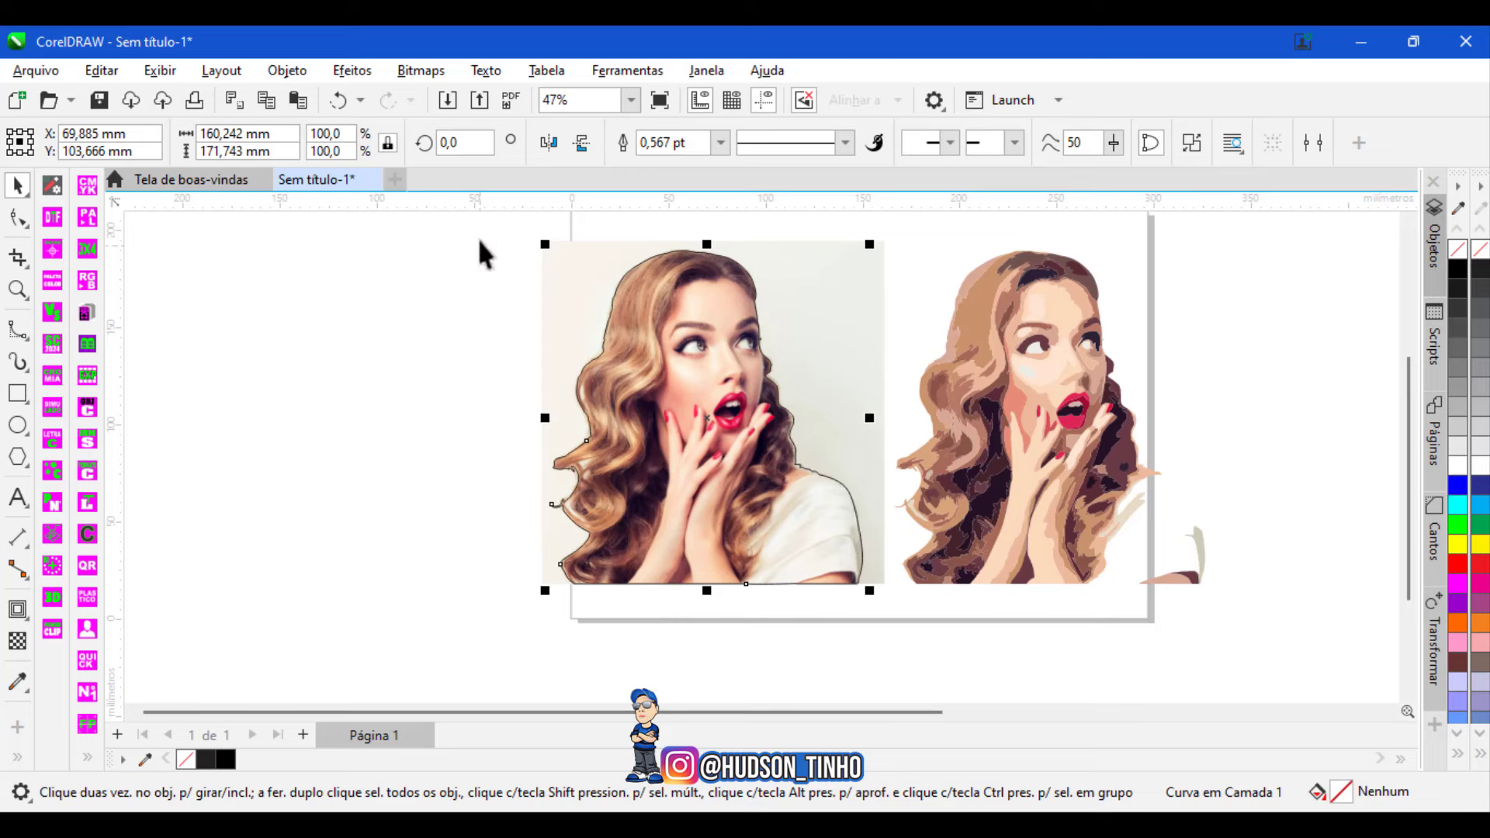
# Intersect the silhouette with the photo and nudge the resulting cut-out of the woman one step left.
pyautogui.moveTo(468, 226); pyautogui.dragTo(913, 627)
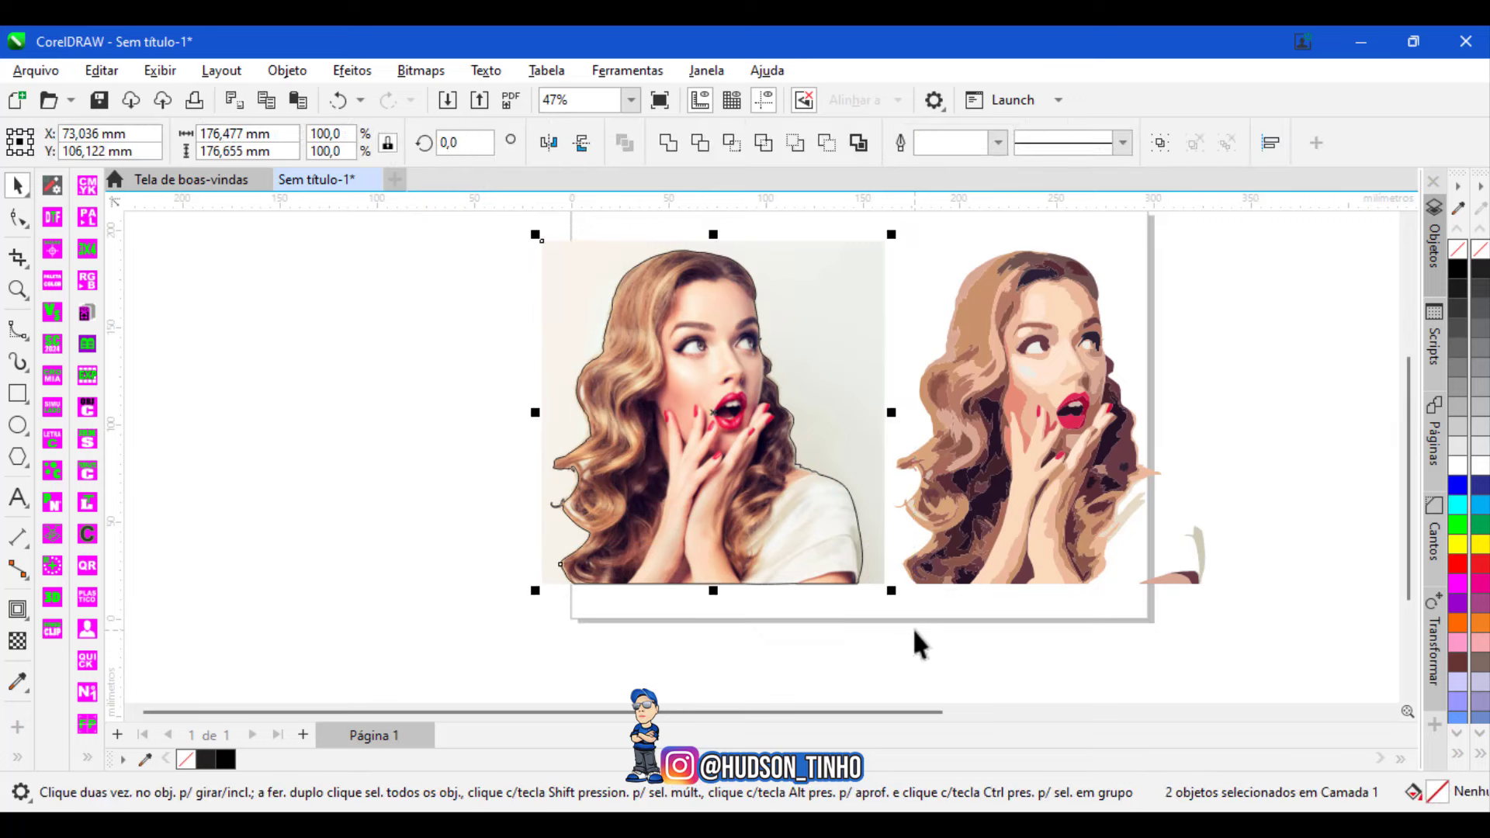
pyautogui.click(724, 143)
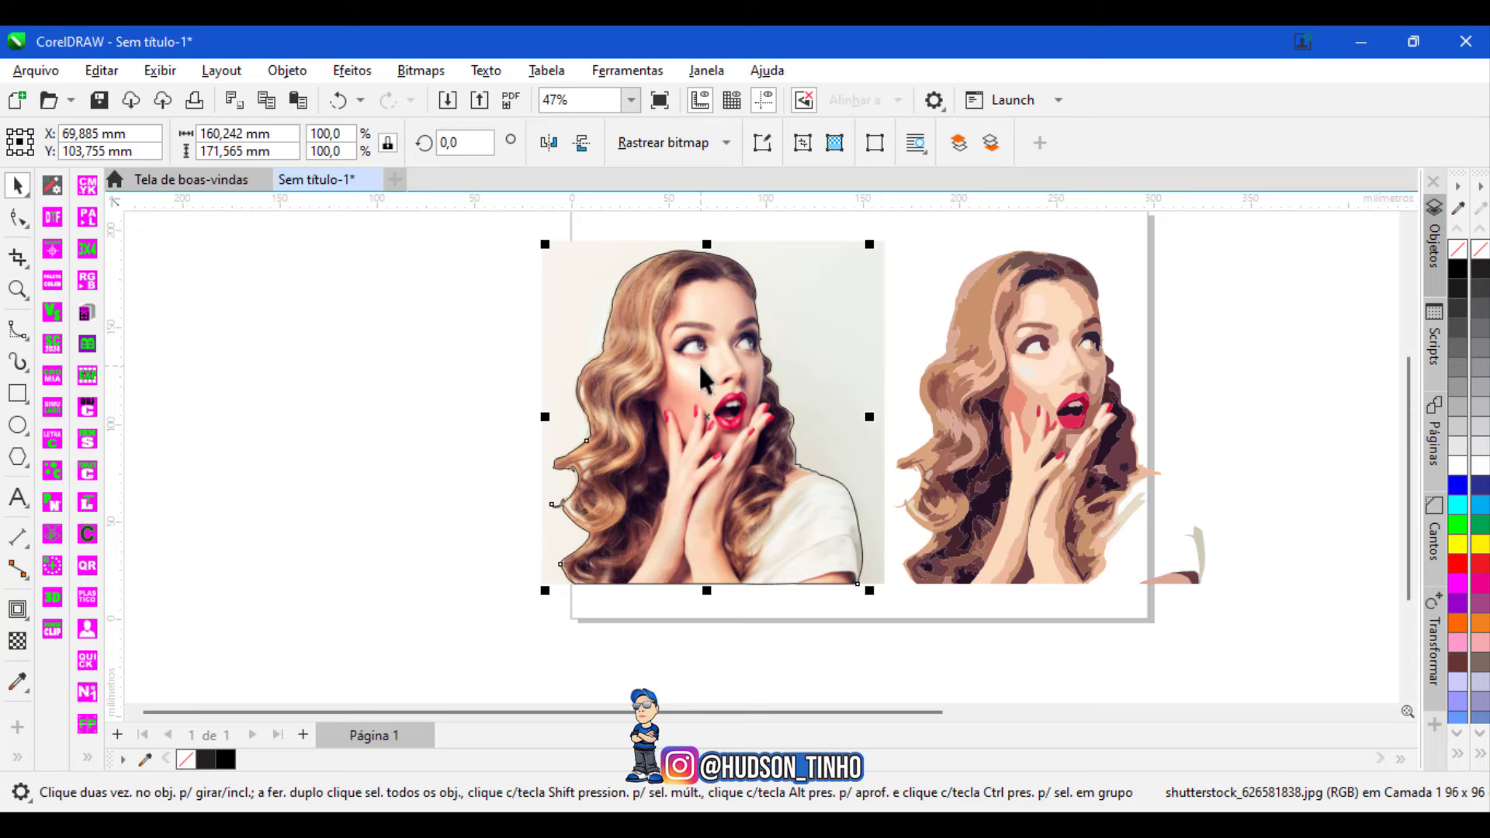
pyautogui.hotkey('ctrl', 'd')
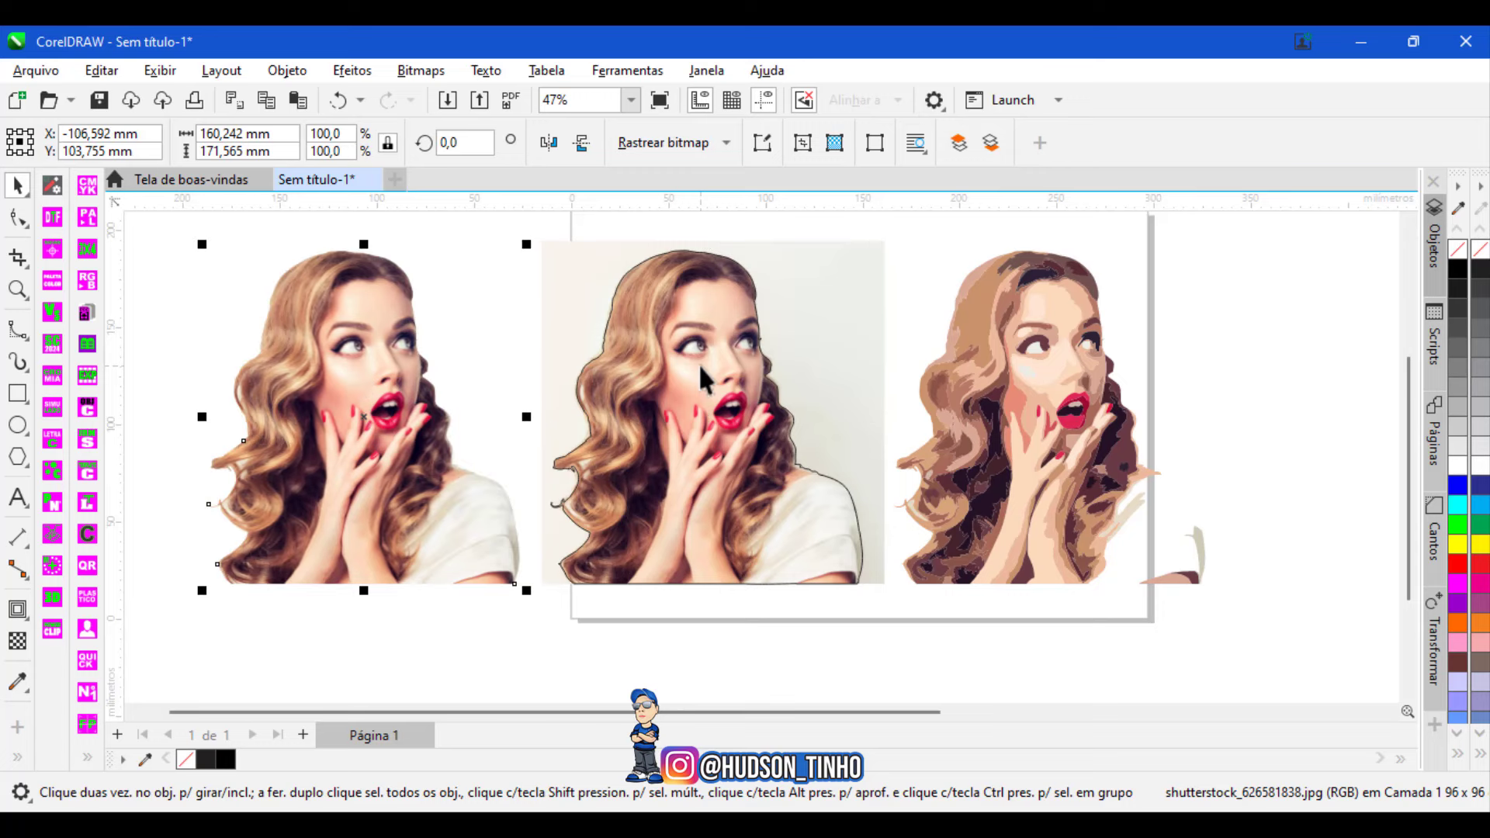
# Delete the silhouette outline from the original photo and all the traced shapes beside it.
pyautogui.click(776, 426)
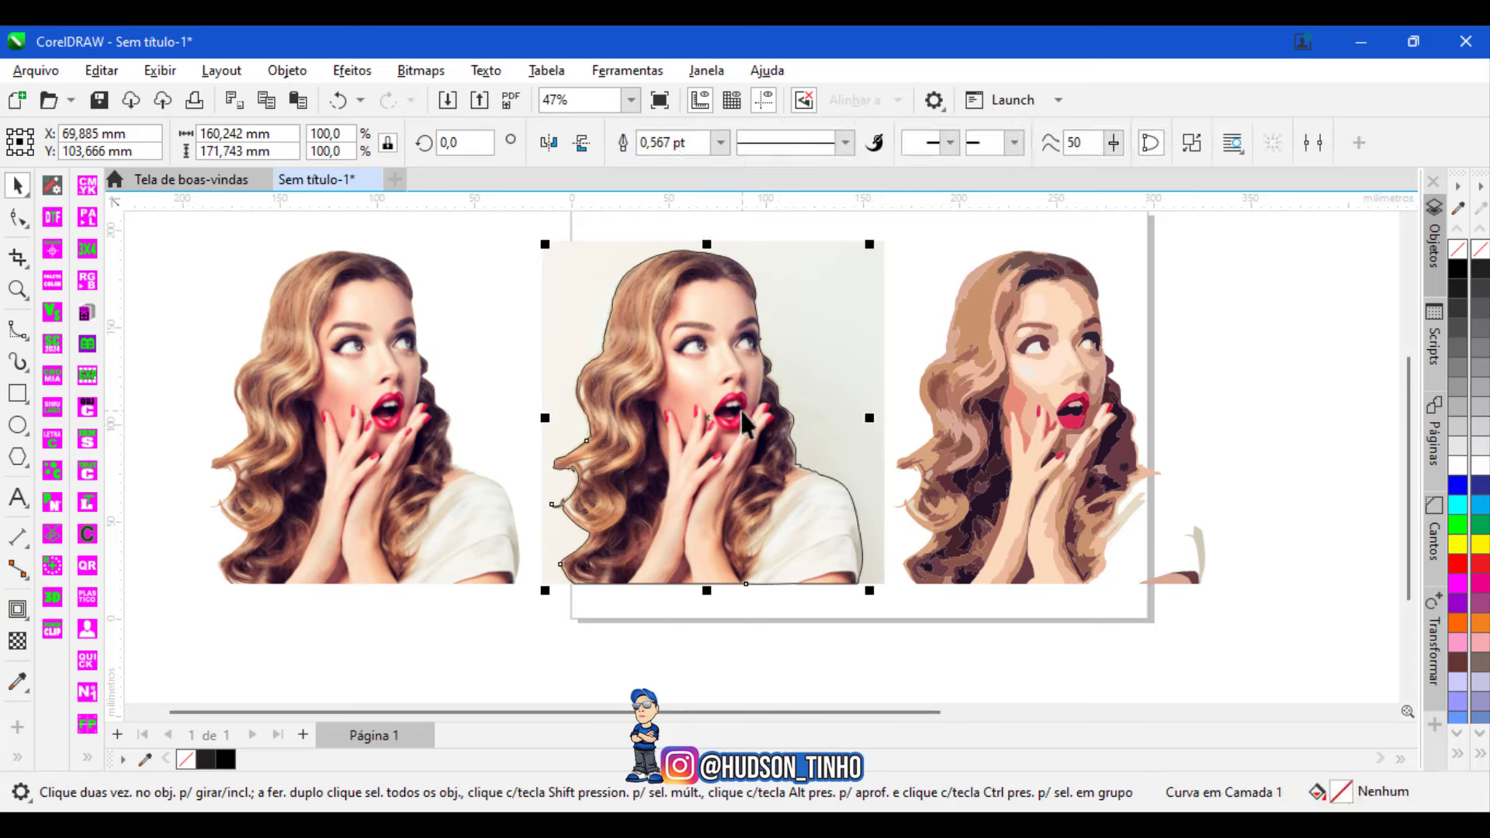
pyautogui.press('Delete')
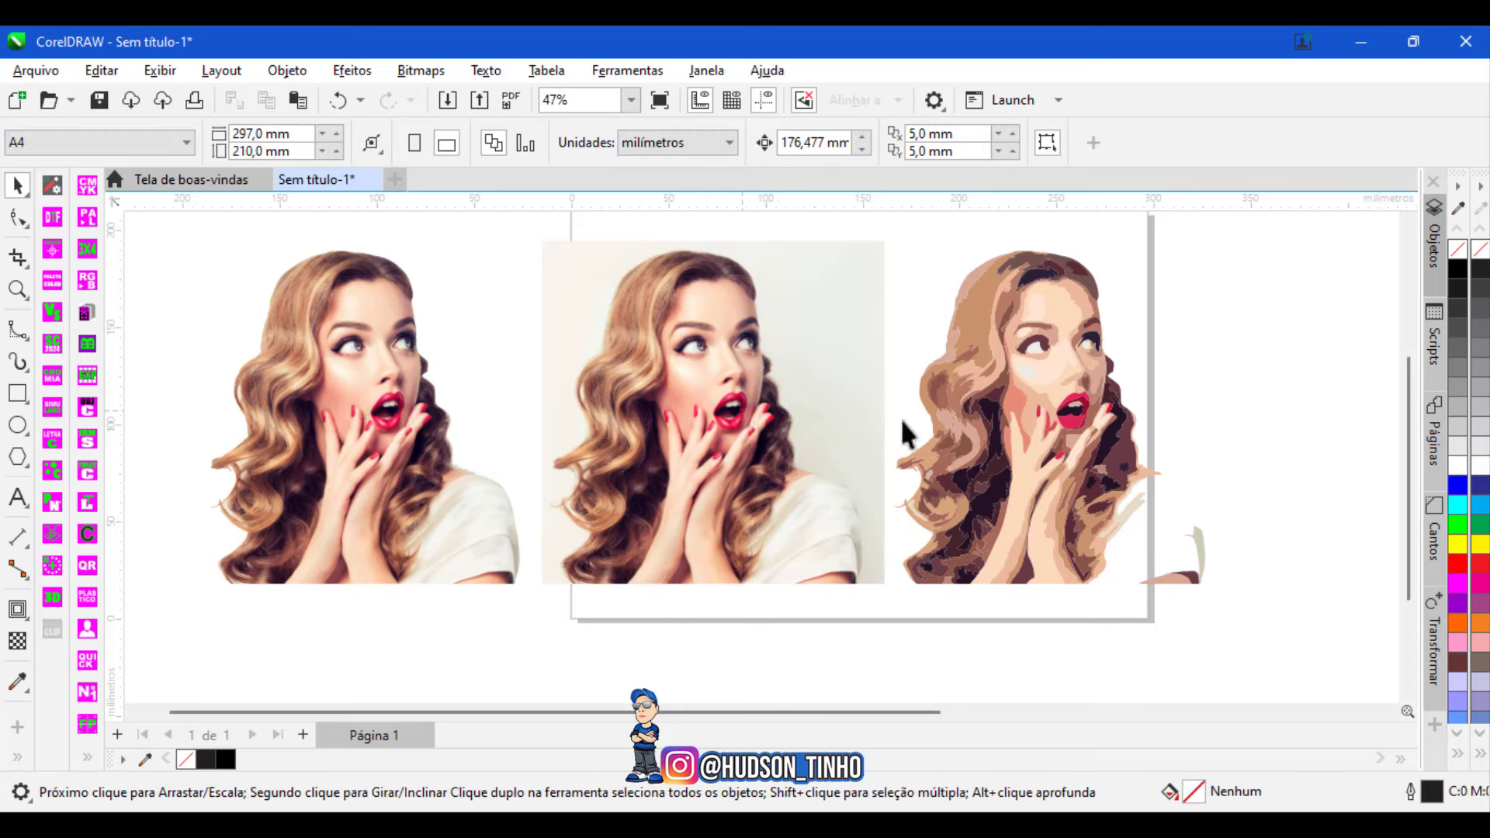
pyautogui.click(982, 441)
pyautogui.moveTo(1242, 617); pyautogui.dragTo(889, 225)
pyautogui.press('Delete')
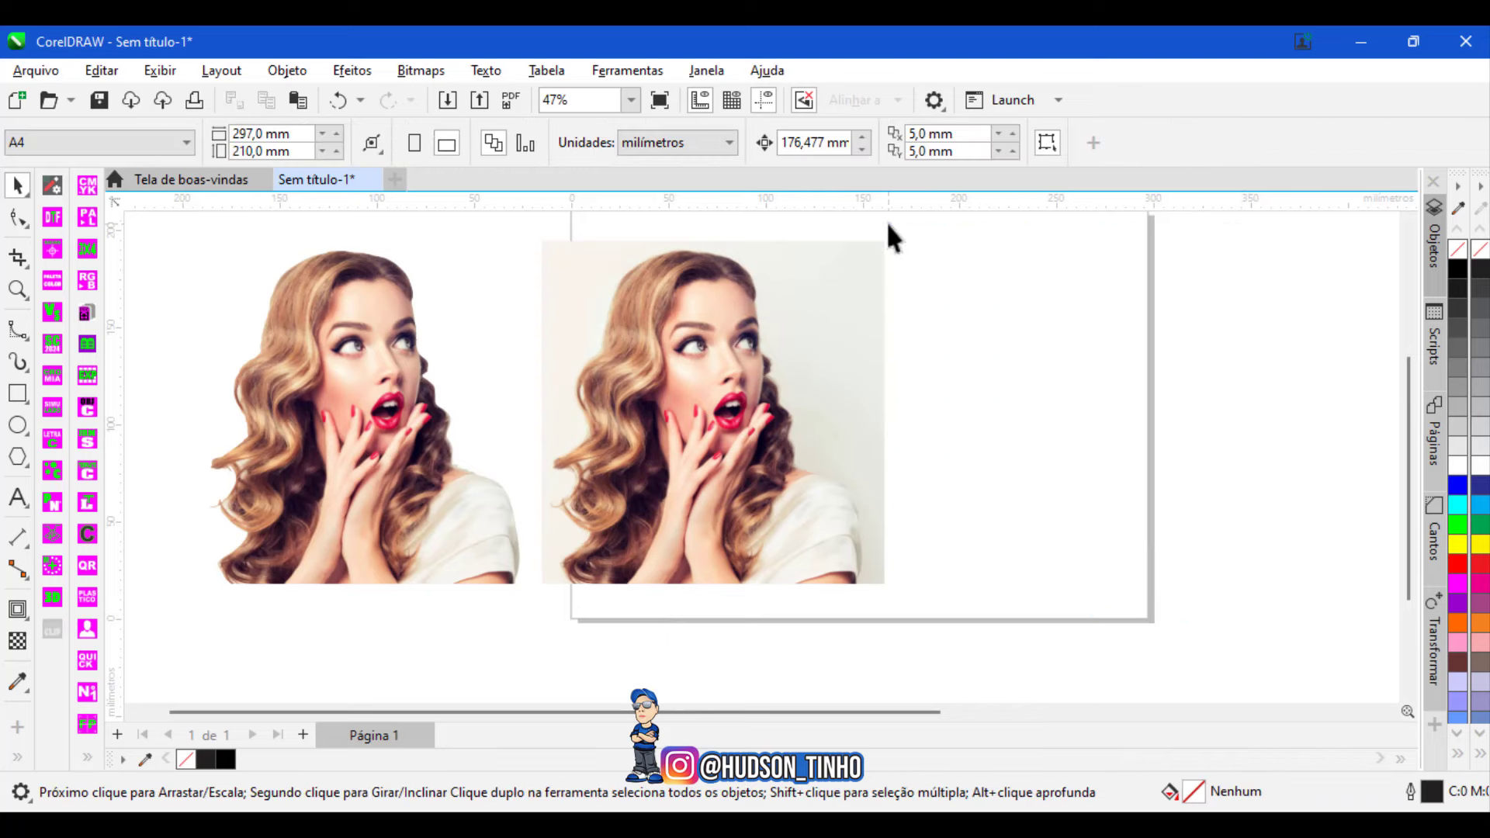
# Move the cut-out of the woman to the right side of the original photo.
pyautogui.click(364, 319)
pyautogui.click(669, 381)
pyautogui.click(370, 380)
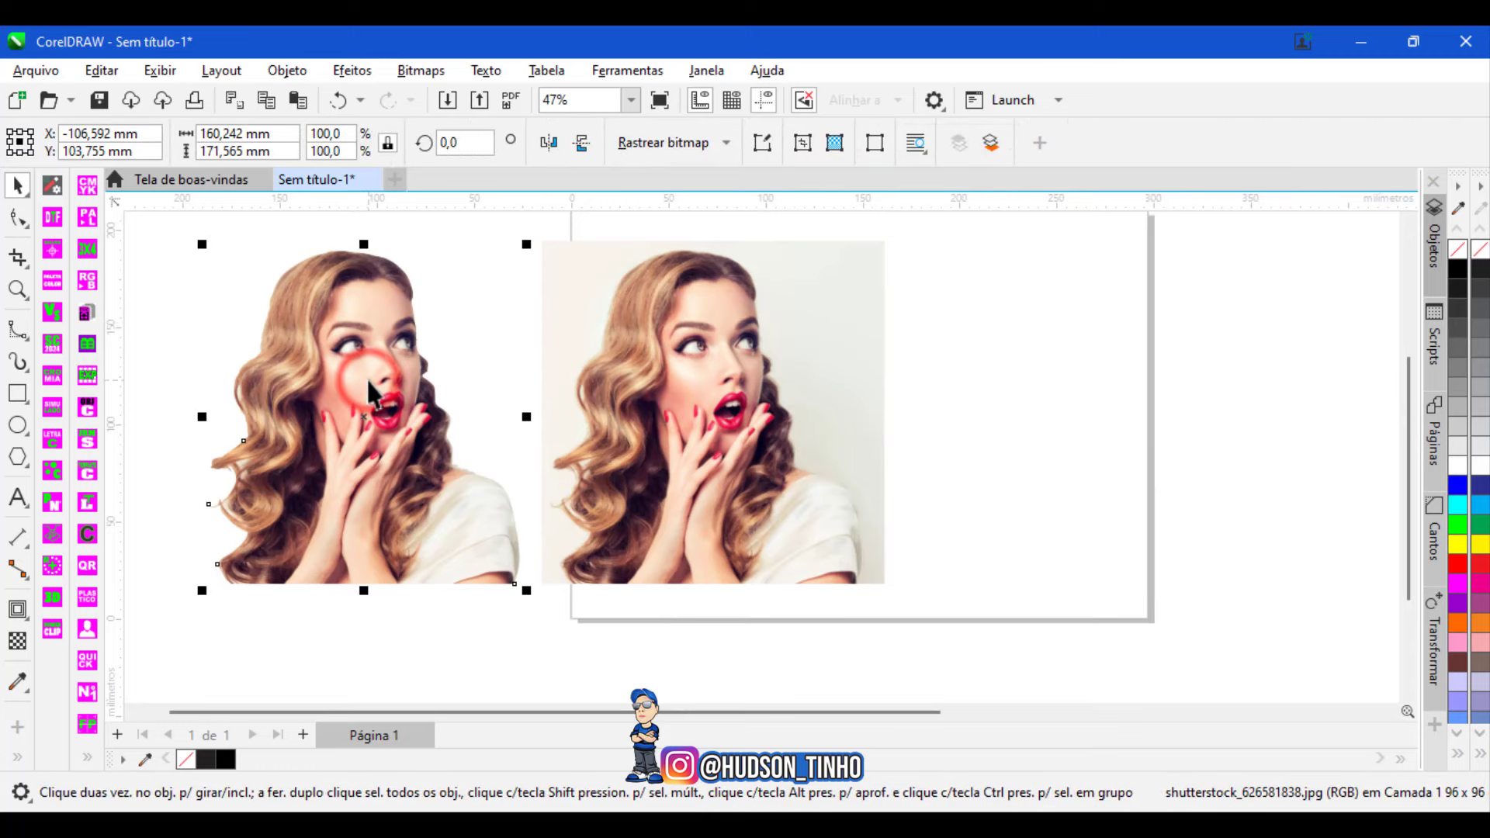
pyautogui.hotkey('ctrl', 'r')
pyautogui.click(367, 378)
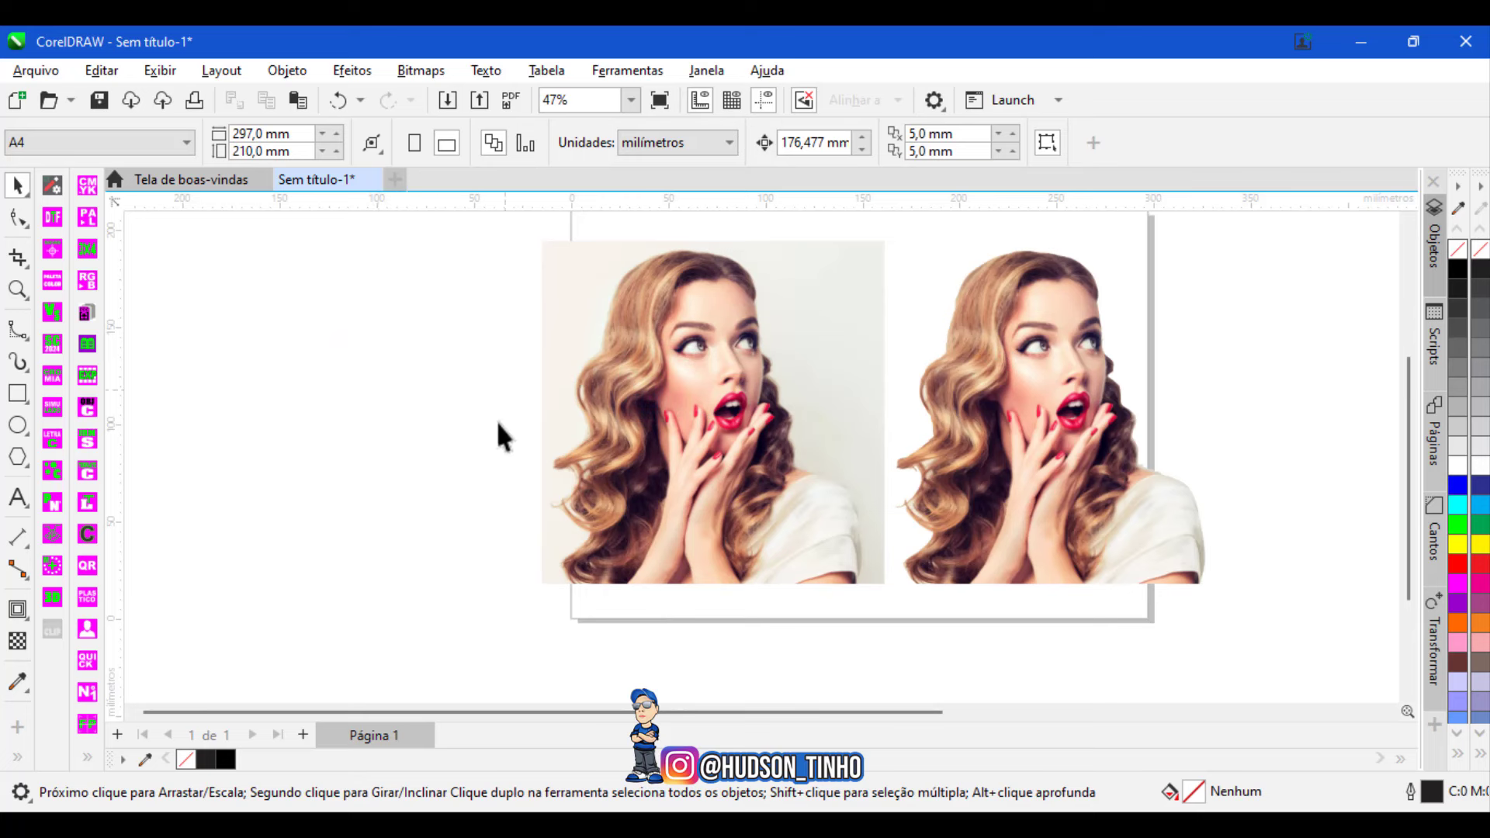
# Add a second page, import image.jpeg at about 270 × 180 mm and place it overlapping the page's left edge.
pyautogui.click(303, 736)
pyautogui.rightClick(322, 391)
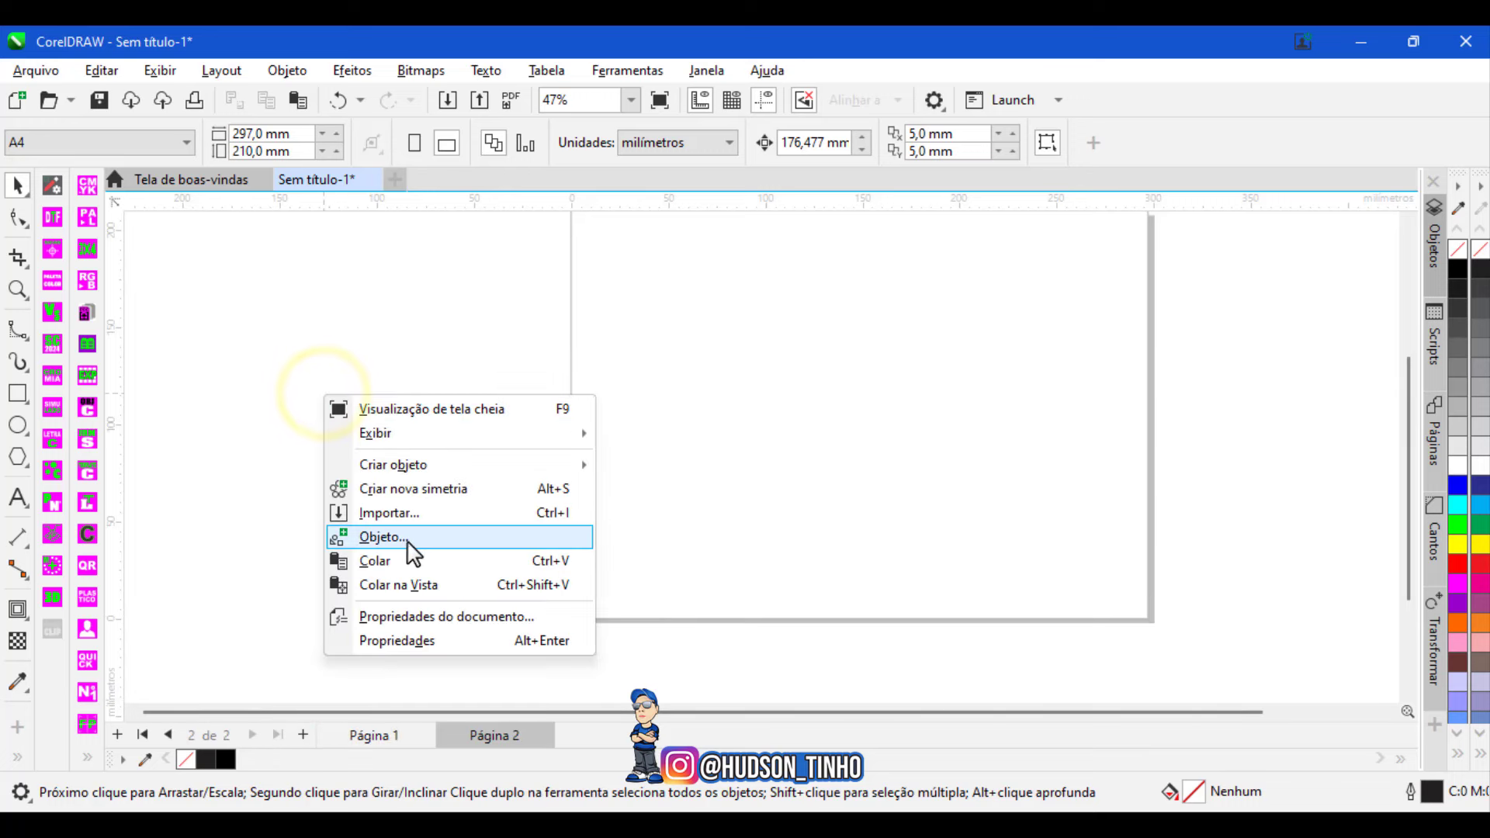
pyautogui.click(387, 516)
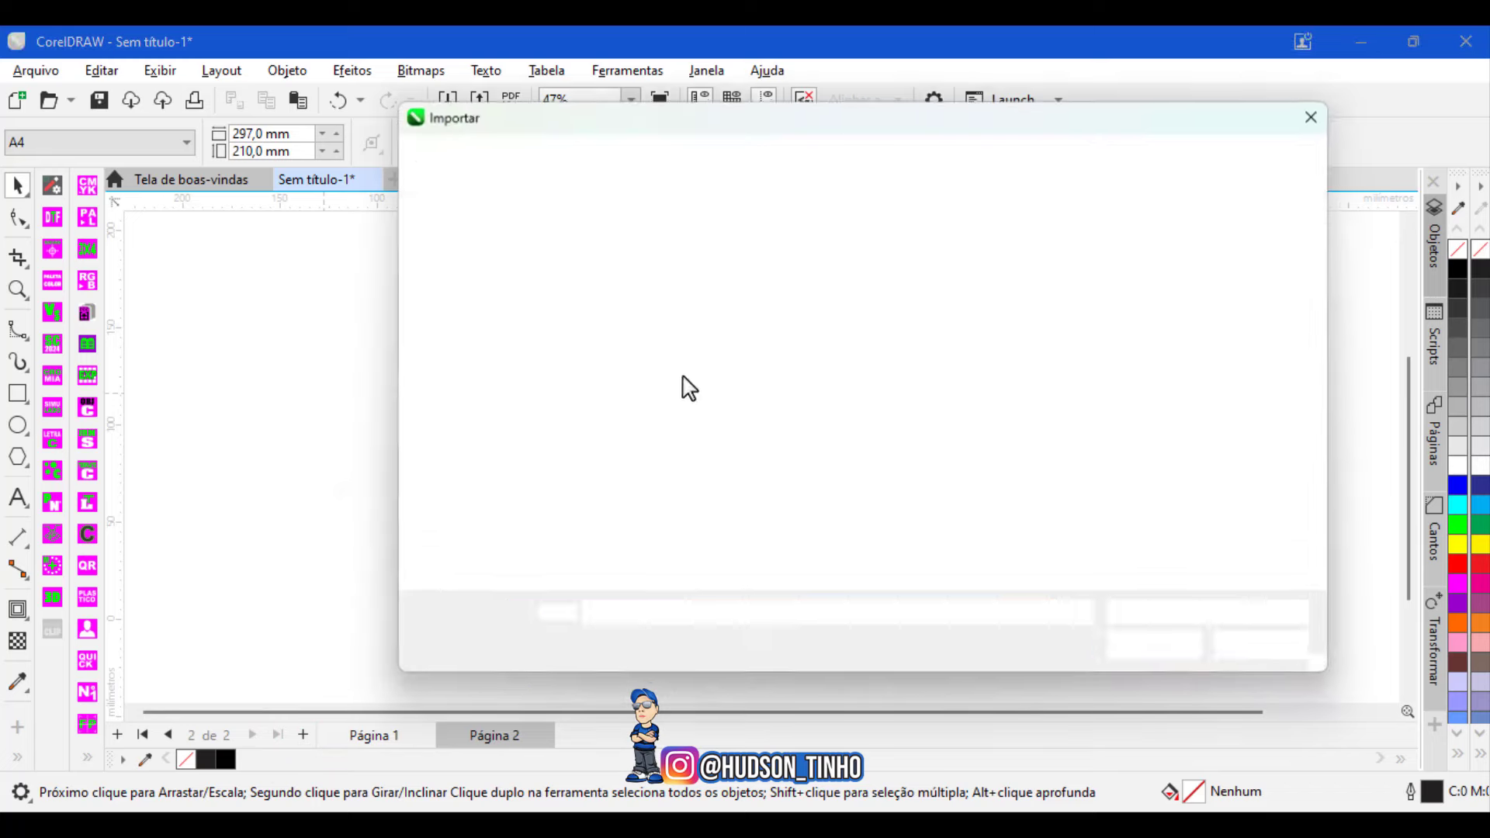
pyautogui.click(846, 304)
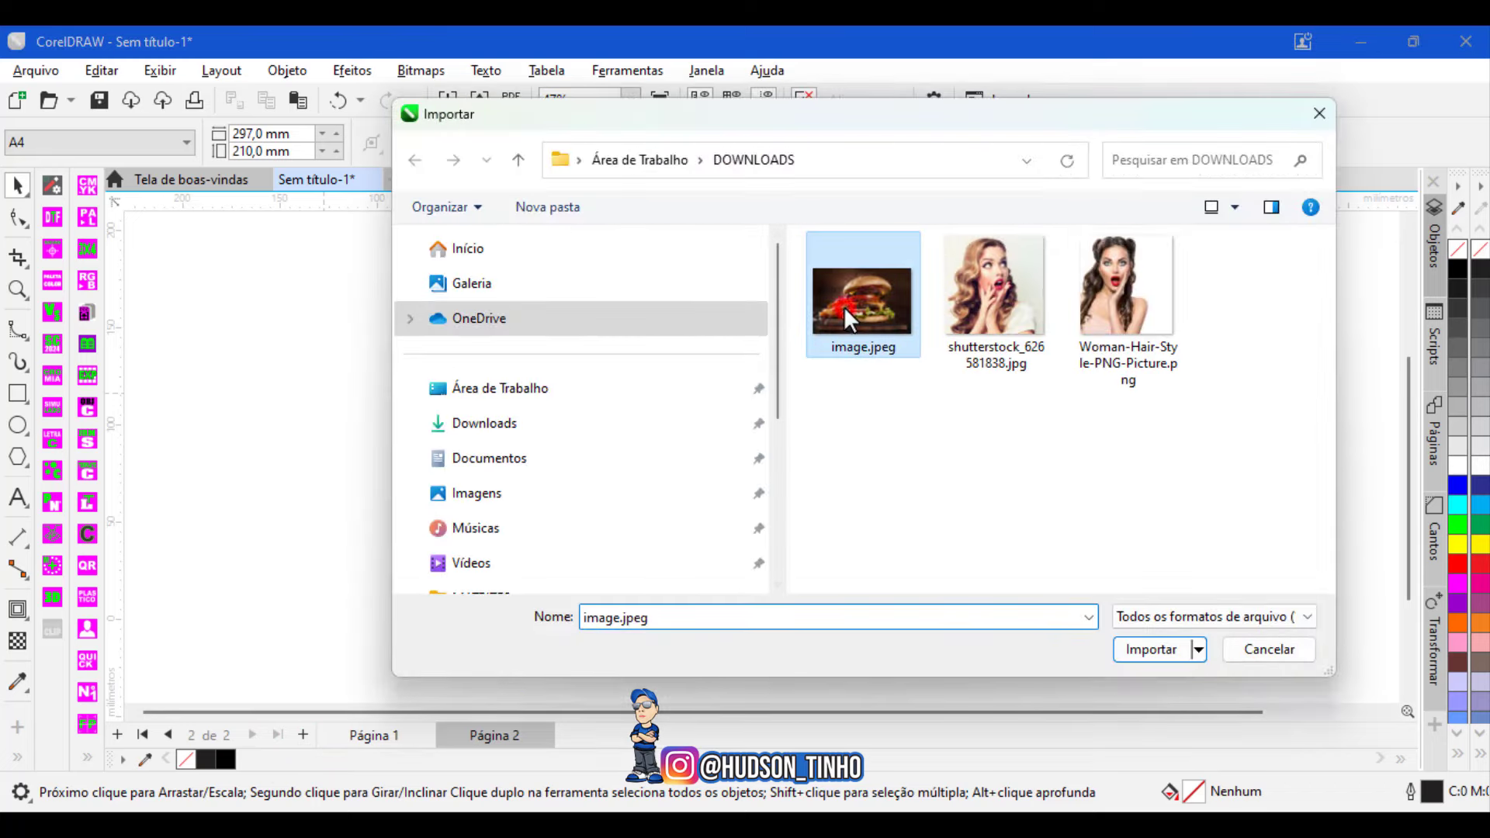
pyautogui.click(1139, 649)
pyautogui.moveTo(590, 229); pyautogui.dragTo(1153, 727)
pyautogui.moveTo(822, 455); pyautogui.dragTo(470, 444)
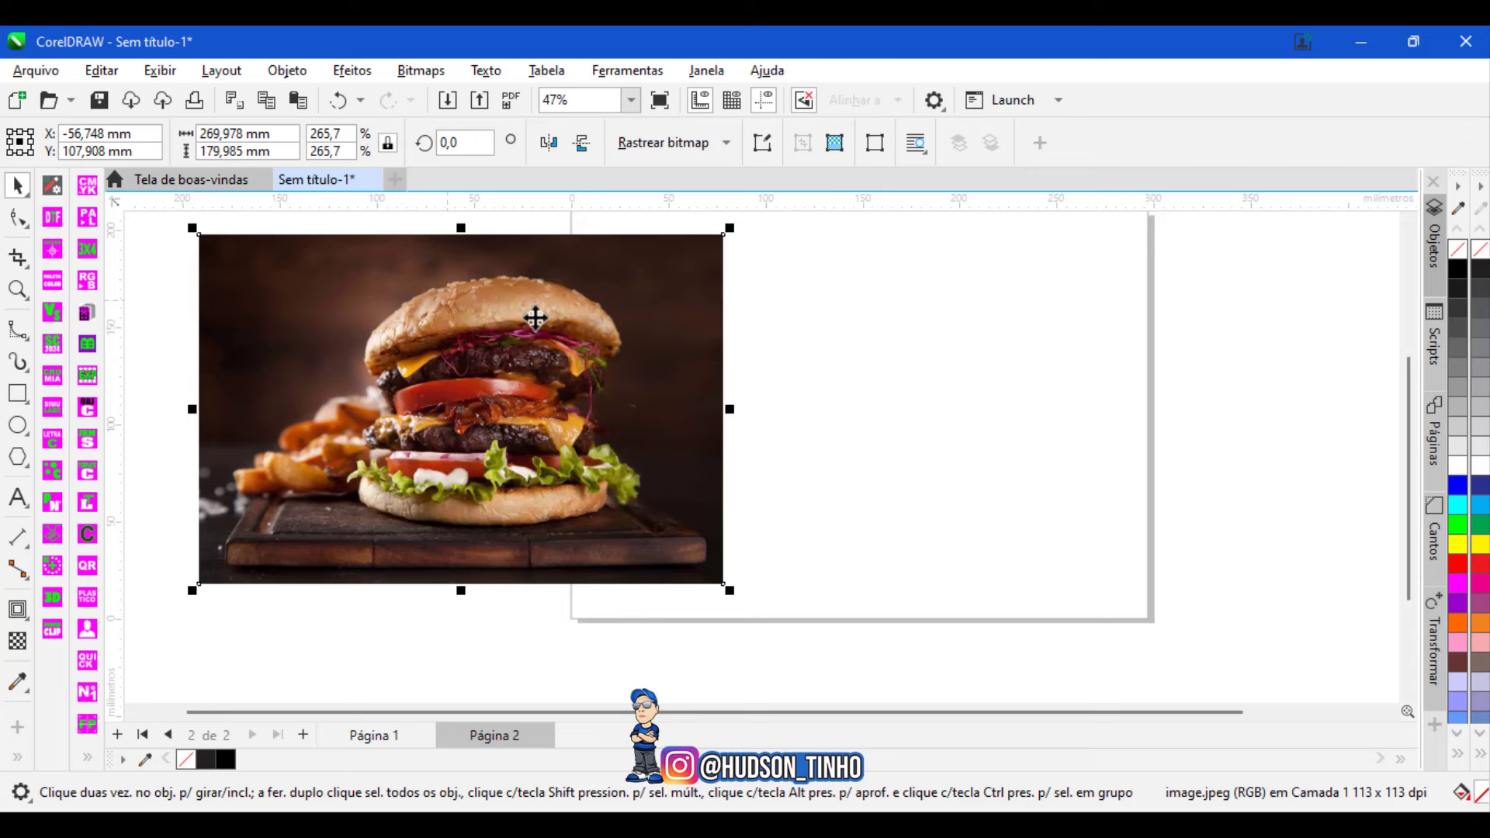
# Copy the burger photo's width and set it as the document's nudge distance, 269,978 mm.
pyautogui.click(245, 134)
pyautogui.moveTo(245, 134); pyautogui.dragTo(200, 135)
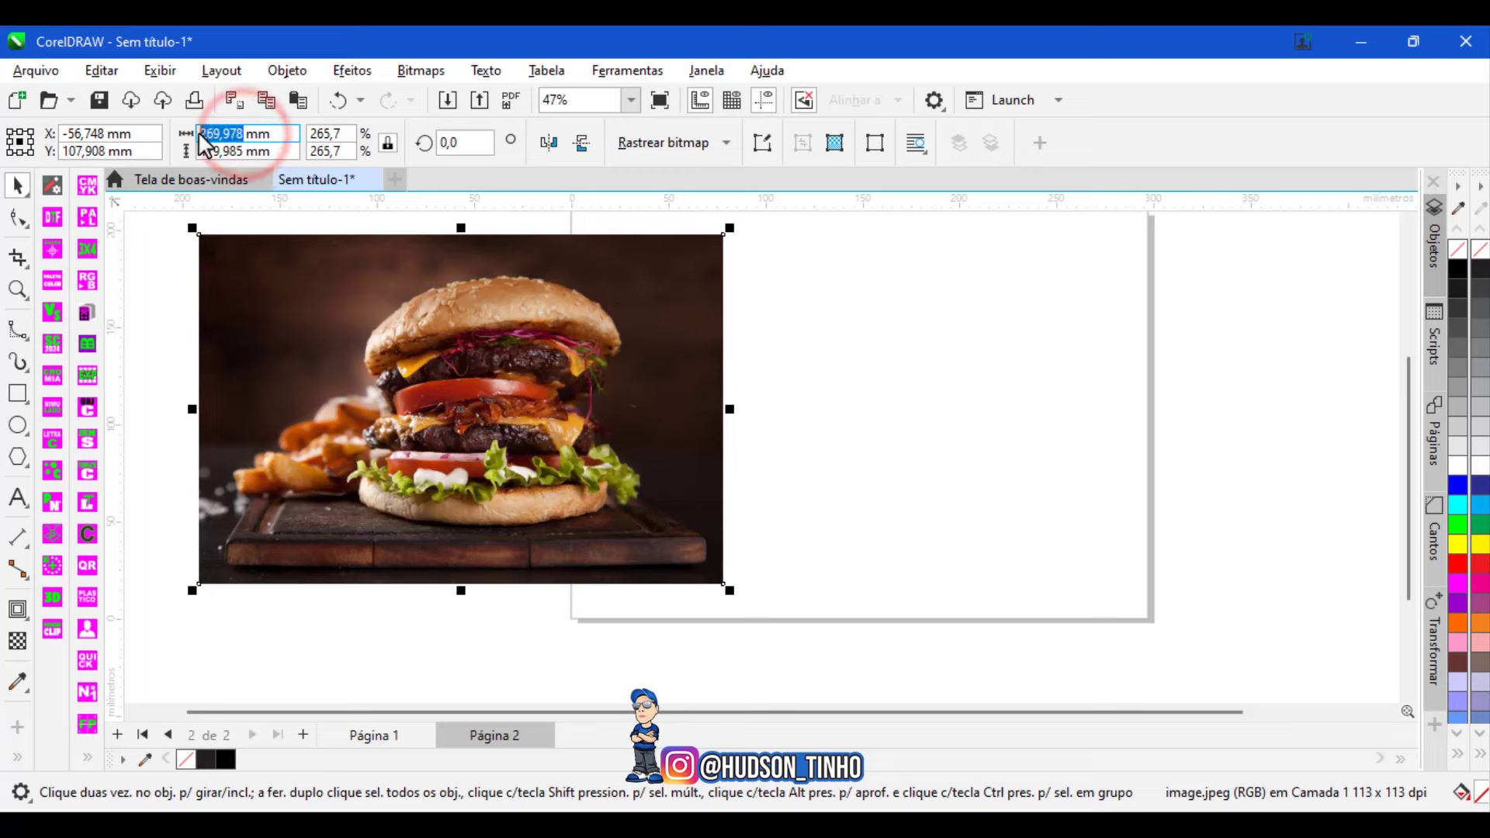
pyautogui.rightClick(208, 134)
pyautogui.click(269, 203)
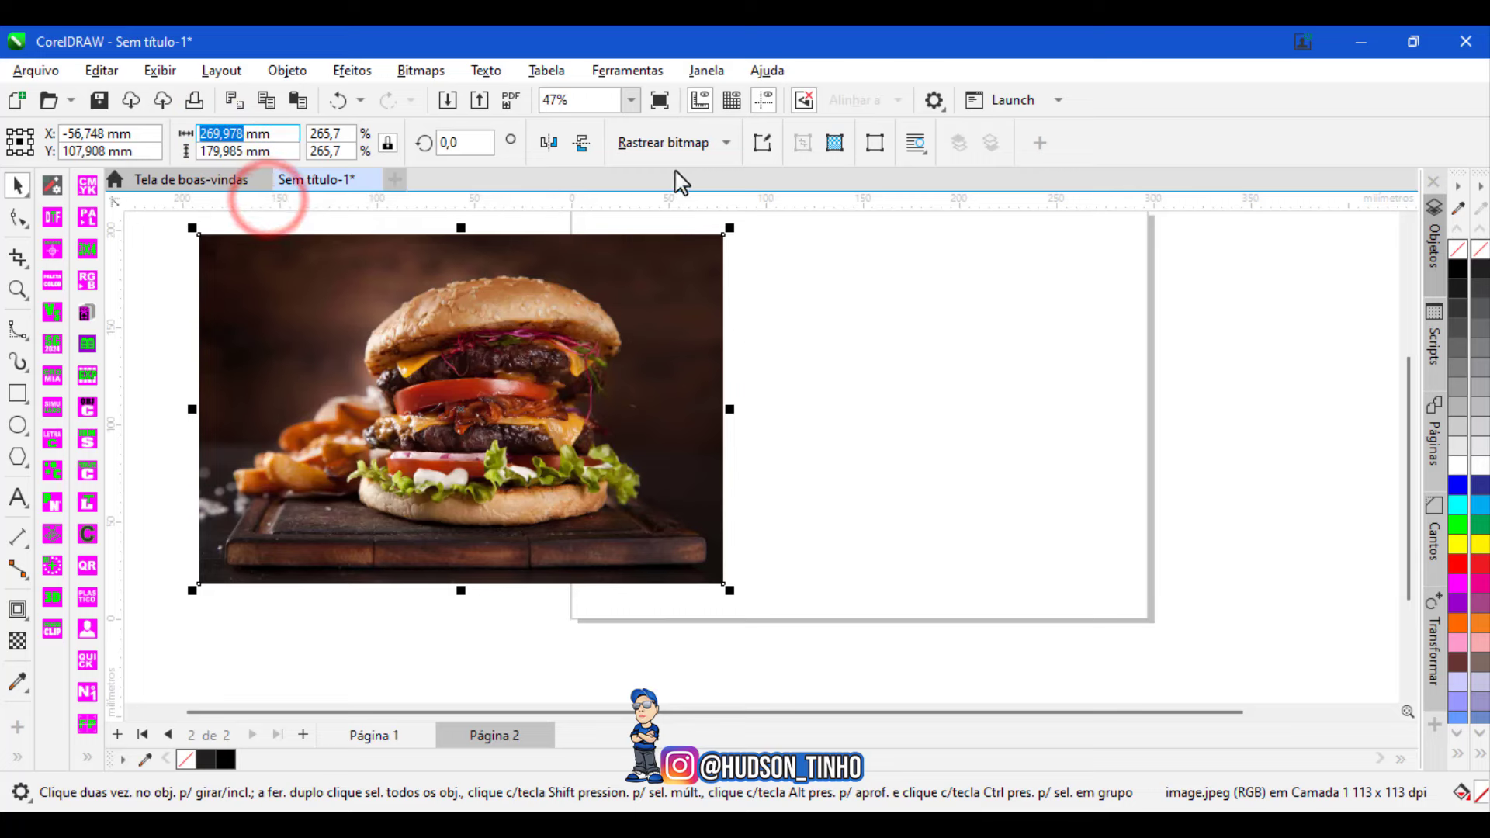
pyautogui.click(807, 232)
pyautogui.moveTo(826, 142); pyautogui.dragTo(790, 142)
pyautogui.rightClick(816, 142)
pyautogui.click(849, 239)
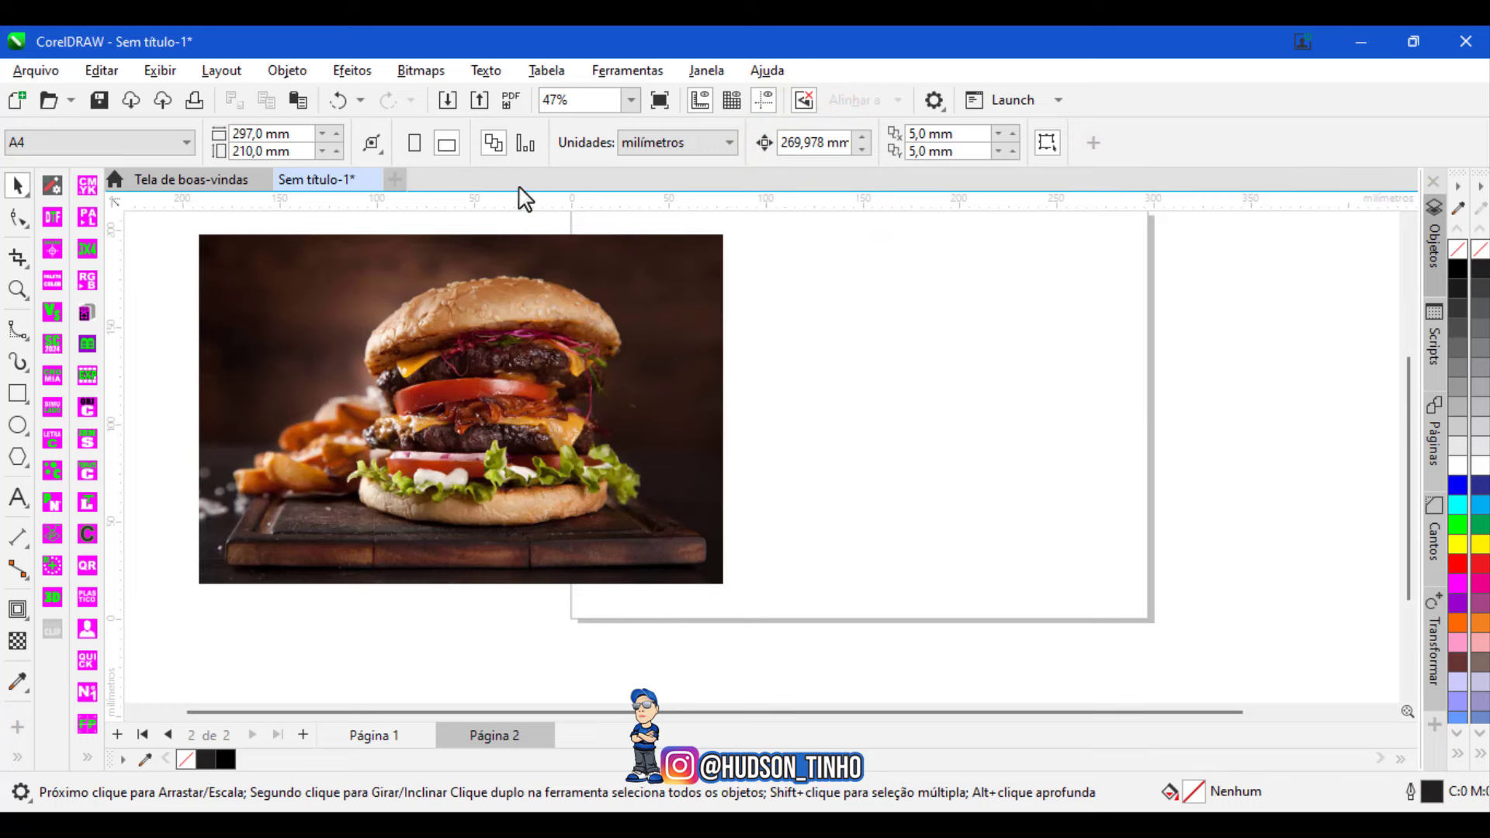
# Quick-trace the burger photo and nudge the traced group one step right, beside the original.
pyautogui.click(528, 322)
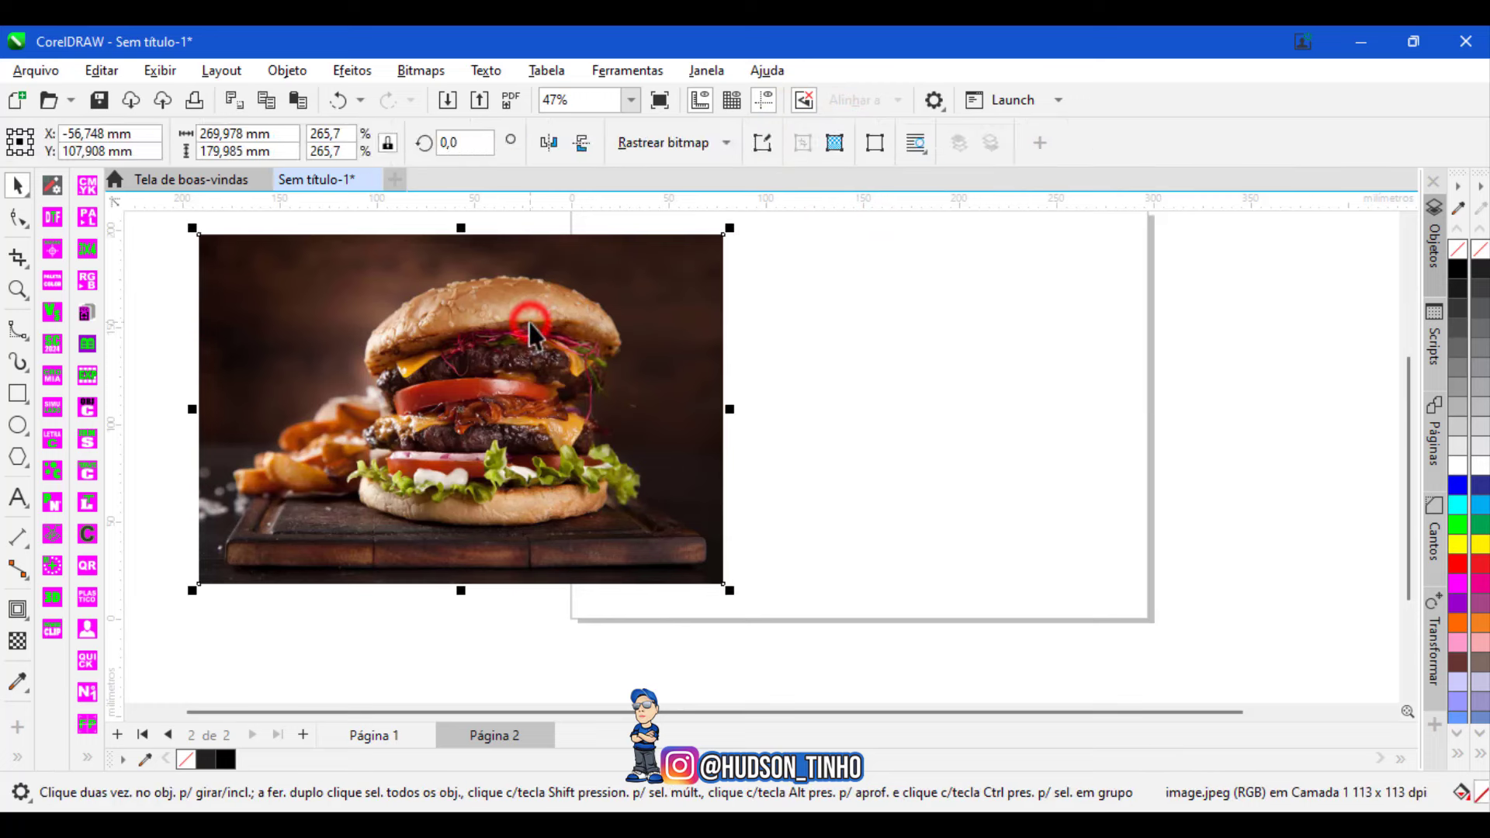
pyautogui.click(718, 143)
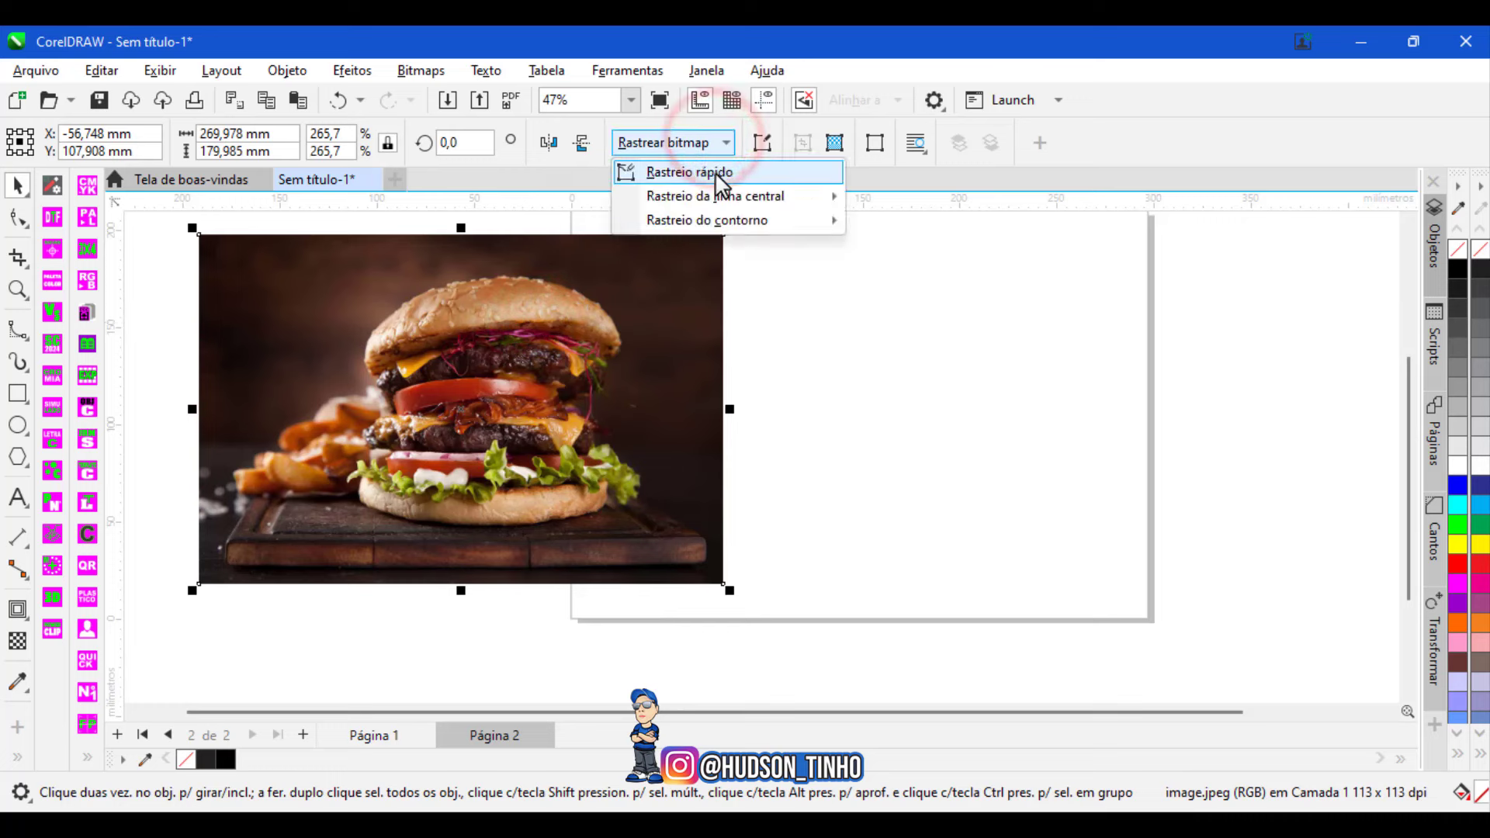
pyautogui.click(718, 174)
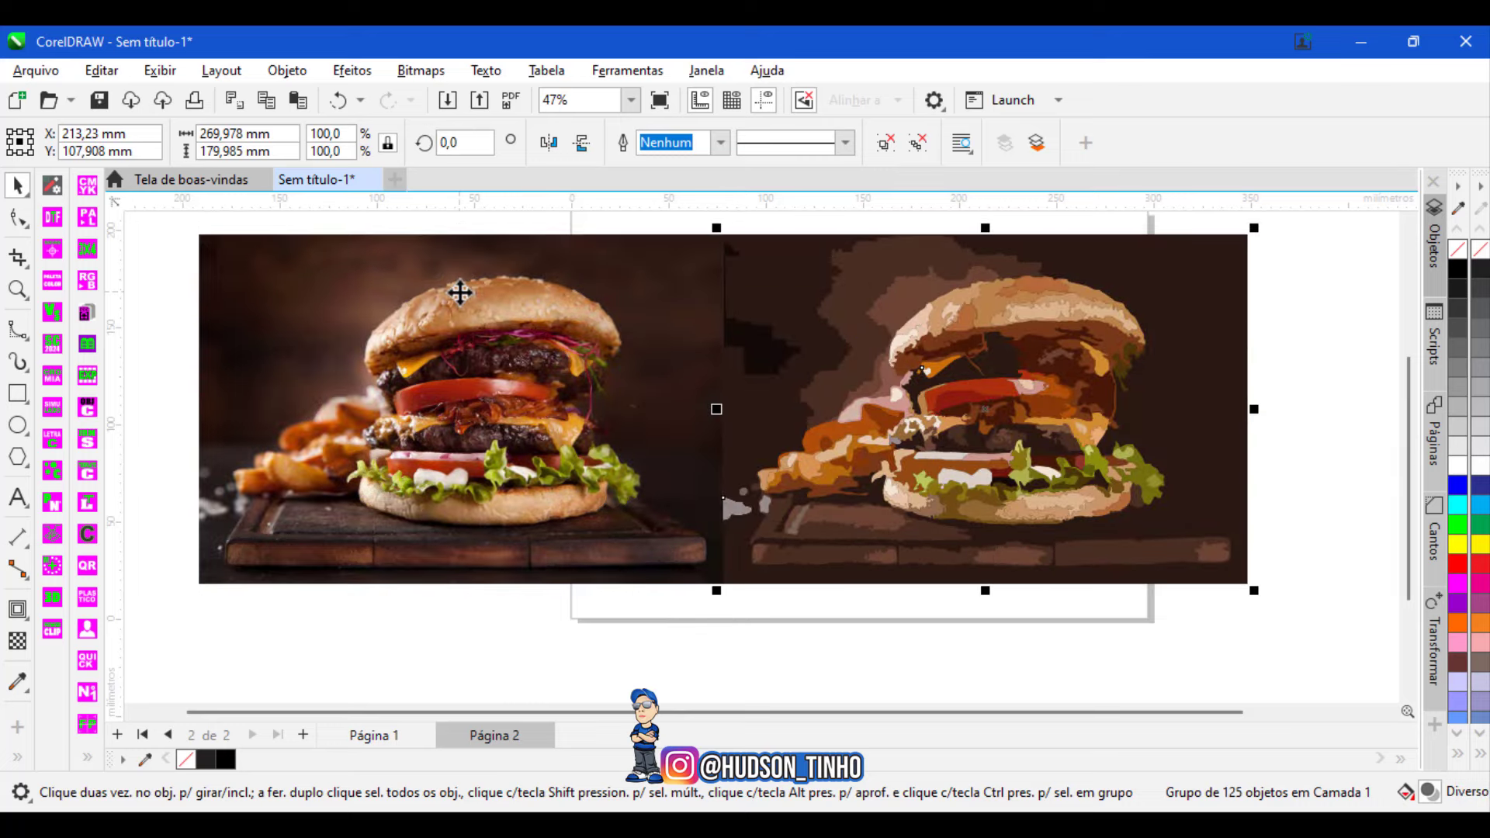
# Ungroup the traced burger completely and delete its large dark background shape.
pyautogui.rightClick(1002, 261)
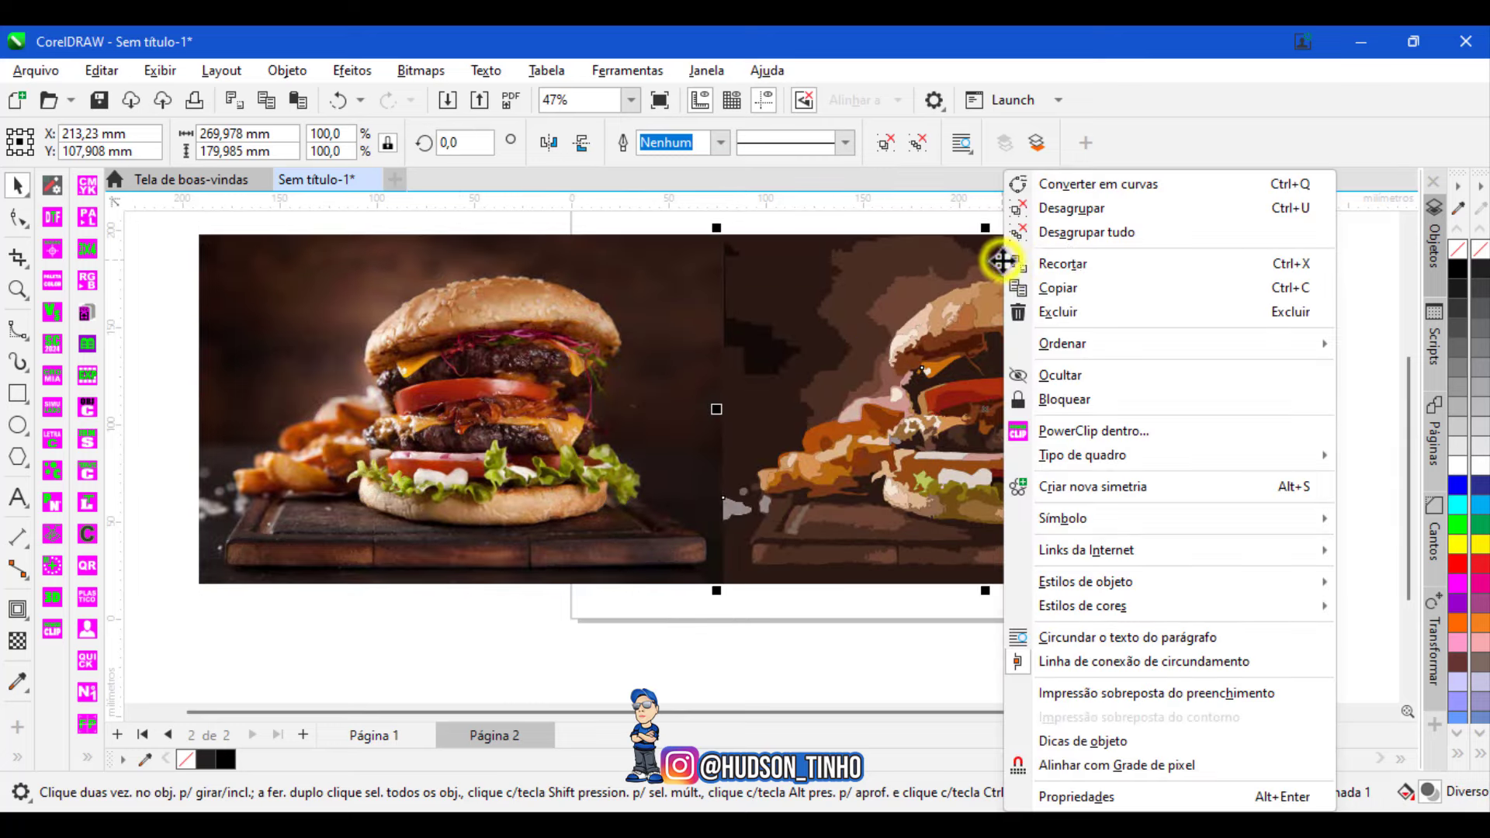
pyautogui.click(1082, 232)
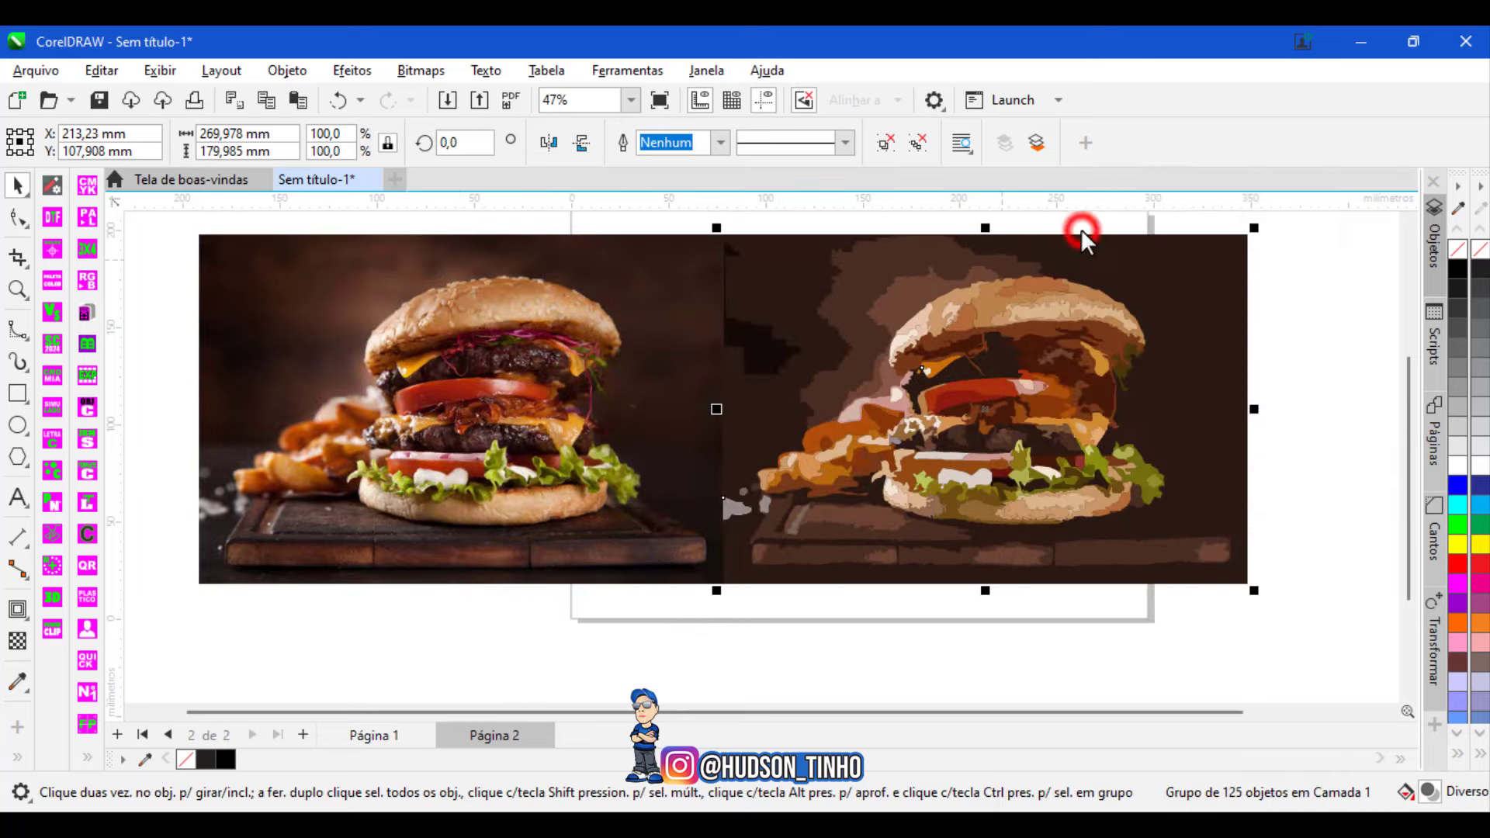
pyautogui.click(1297, 337)
pyautogui.click(1207, 297)
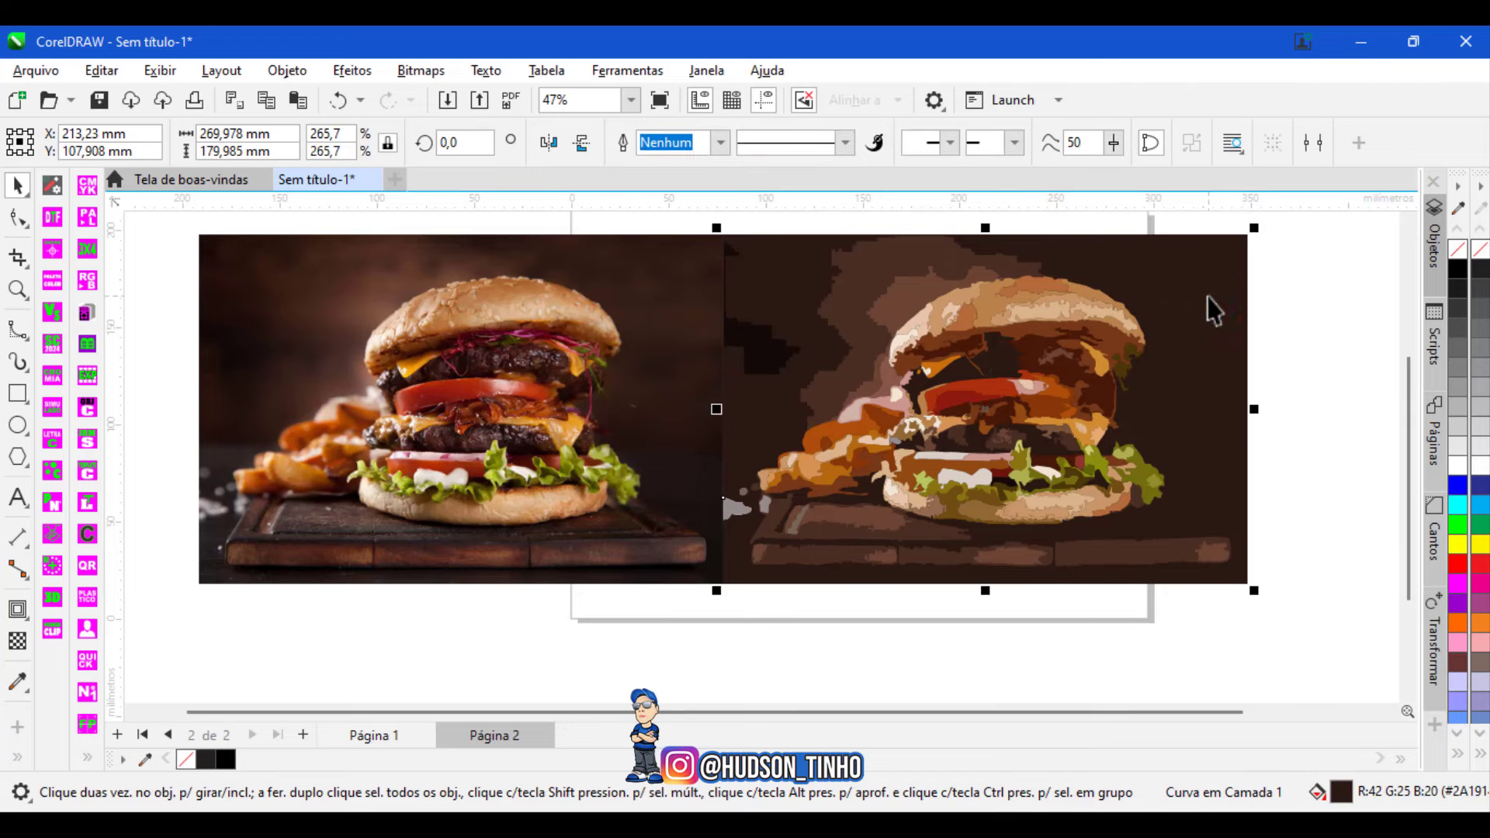
pyautogui.press('Delete')
# Delete the traced wooden board pieces beneath the burger and fries.
pyautogui.click(1138, 561)
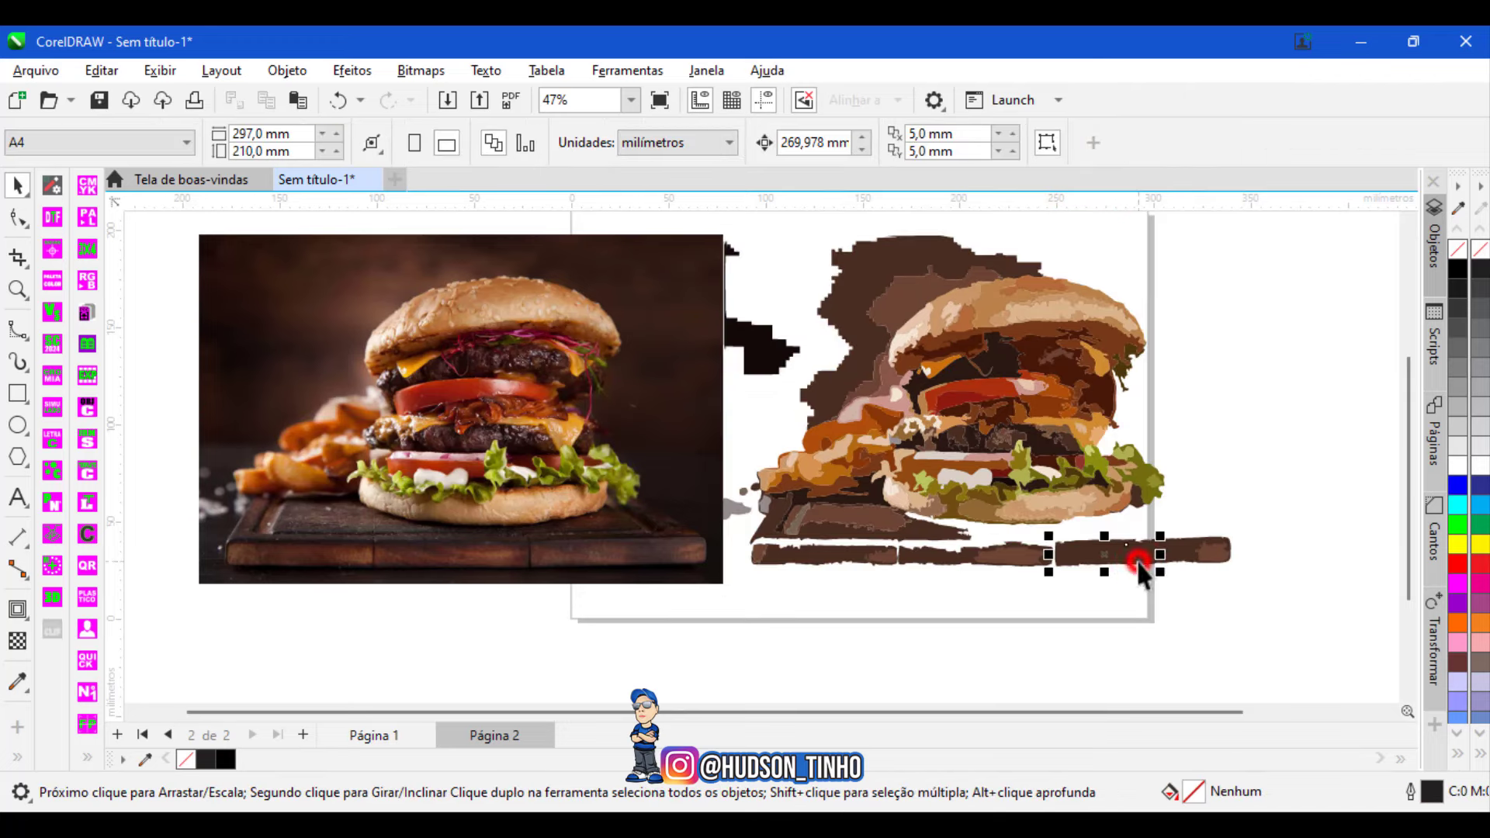
pyautogui.press('Delete')
pyautogui.click(1176, 555)
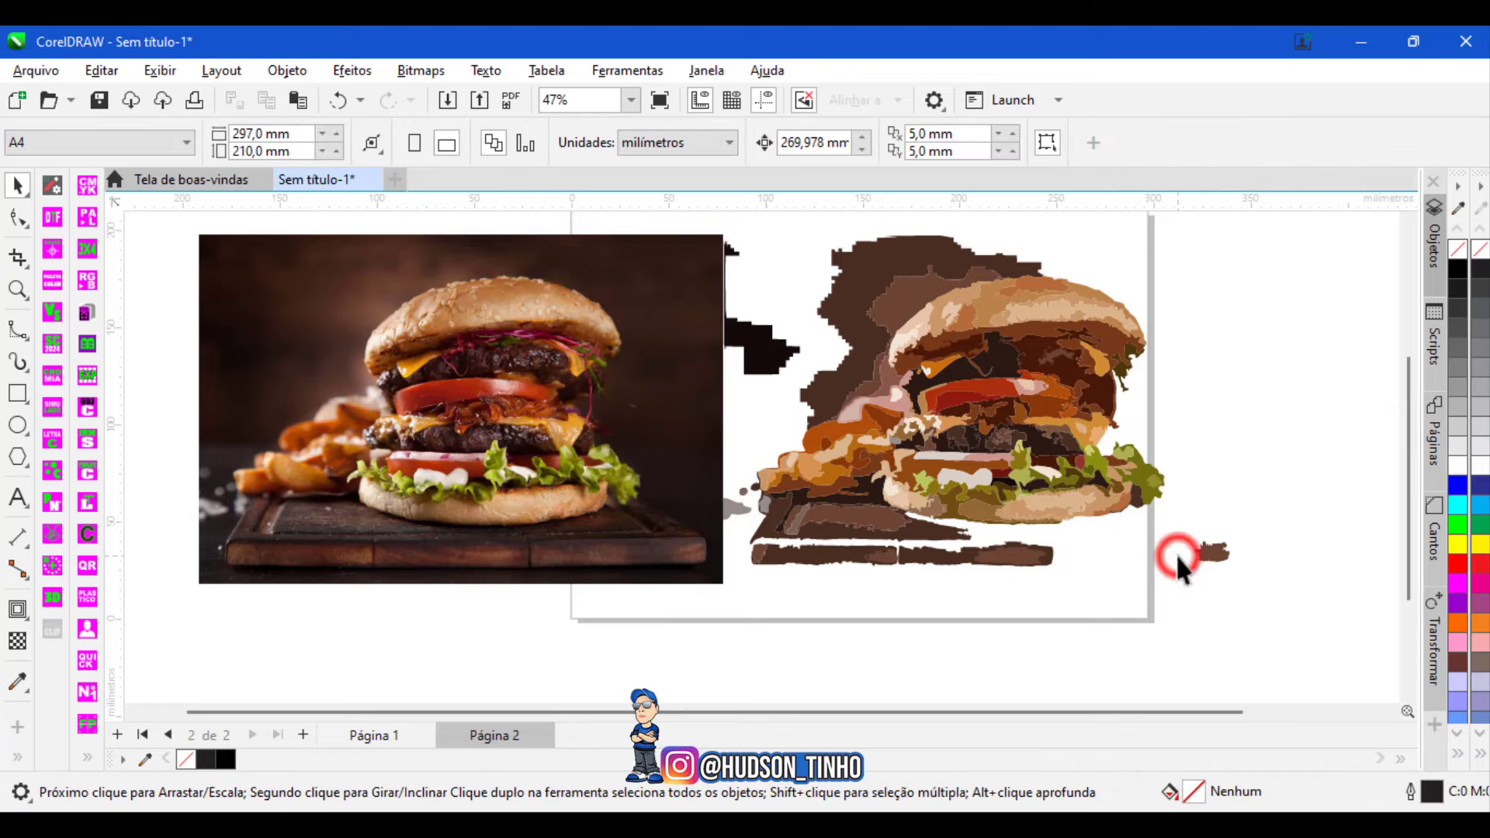
pyautogui.click(1026, 551)
pyautogui.press('Delete')
pyautogui.click(968, 553)
pyautogui.click(882, 549)
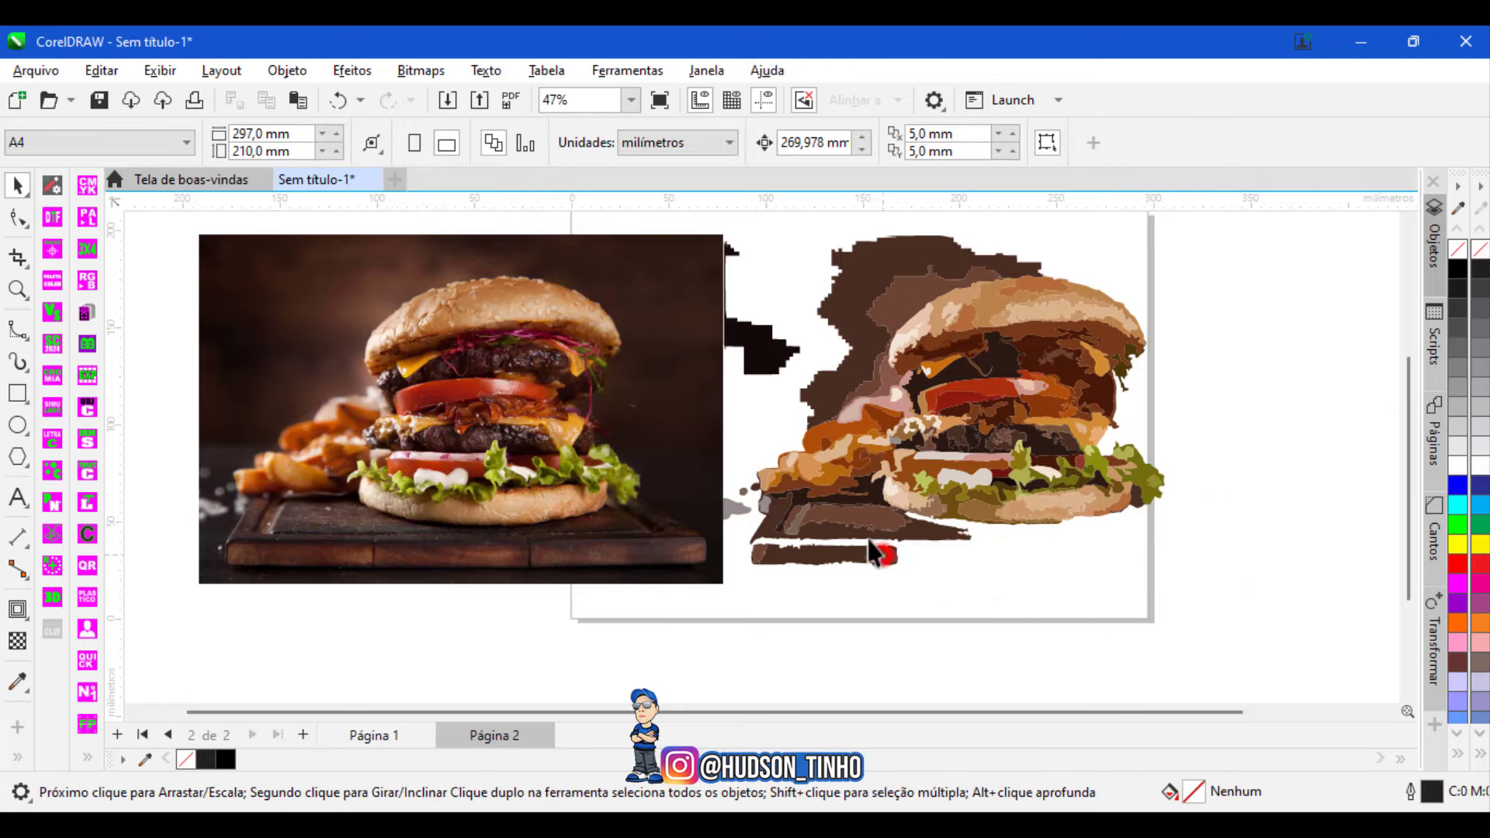
pyautogui.press('Delete')
pyautogui.click(837, 532)
pyautogui.click(843, 555)
pyautogui.press('Delete')
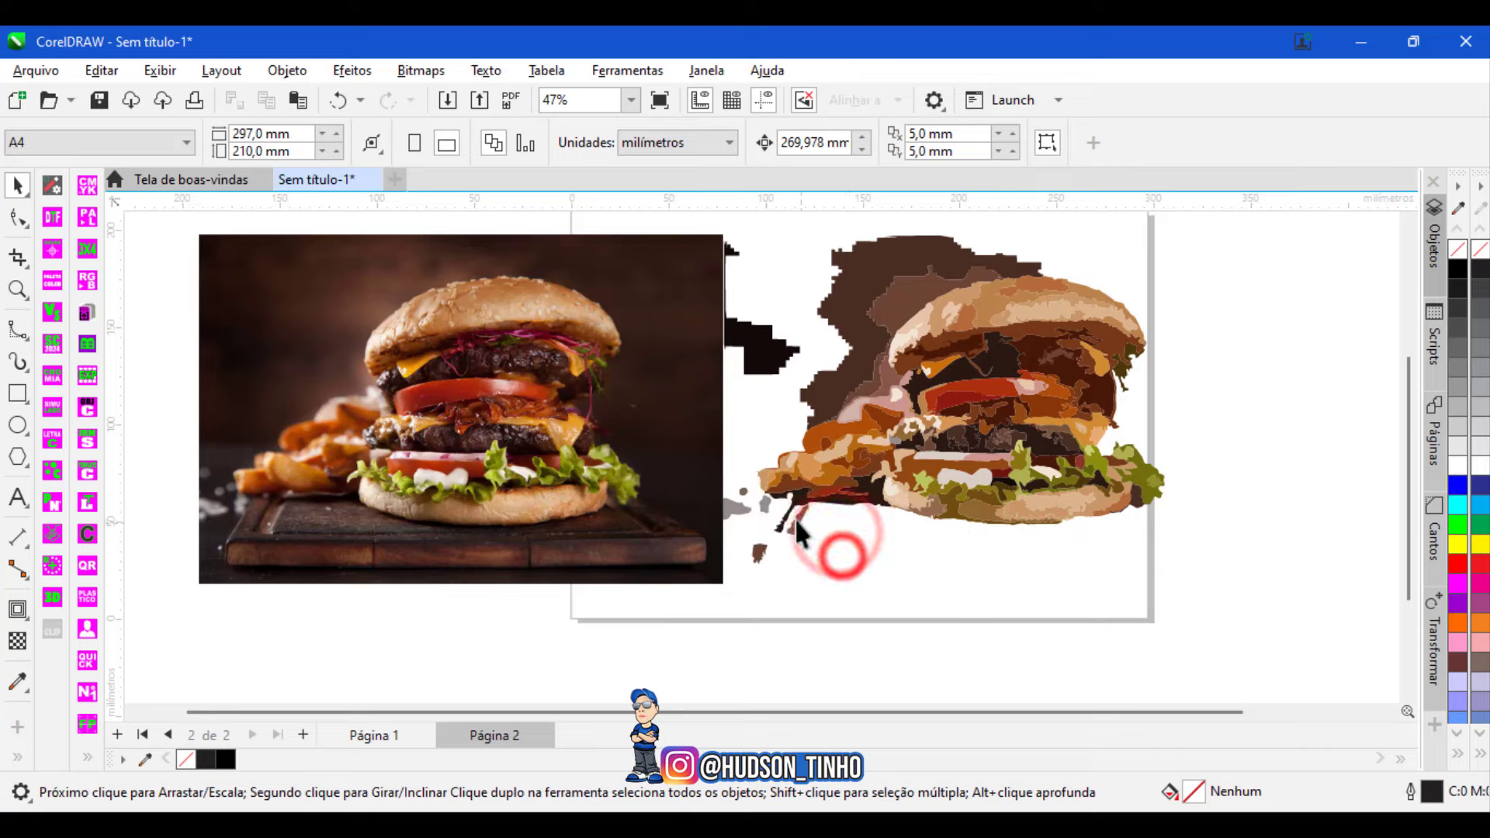
# Delete the leftover board fragments and grey specks below and beside the traced fries.
pyautogui.click(792, 519)
pyautogui.press('Delete')
pyautogui.click(772, 516)
pyautogui.press('Delete')
pyautogui.click(743, 510)
pyautogui.press('Delete')
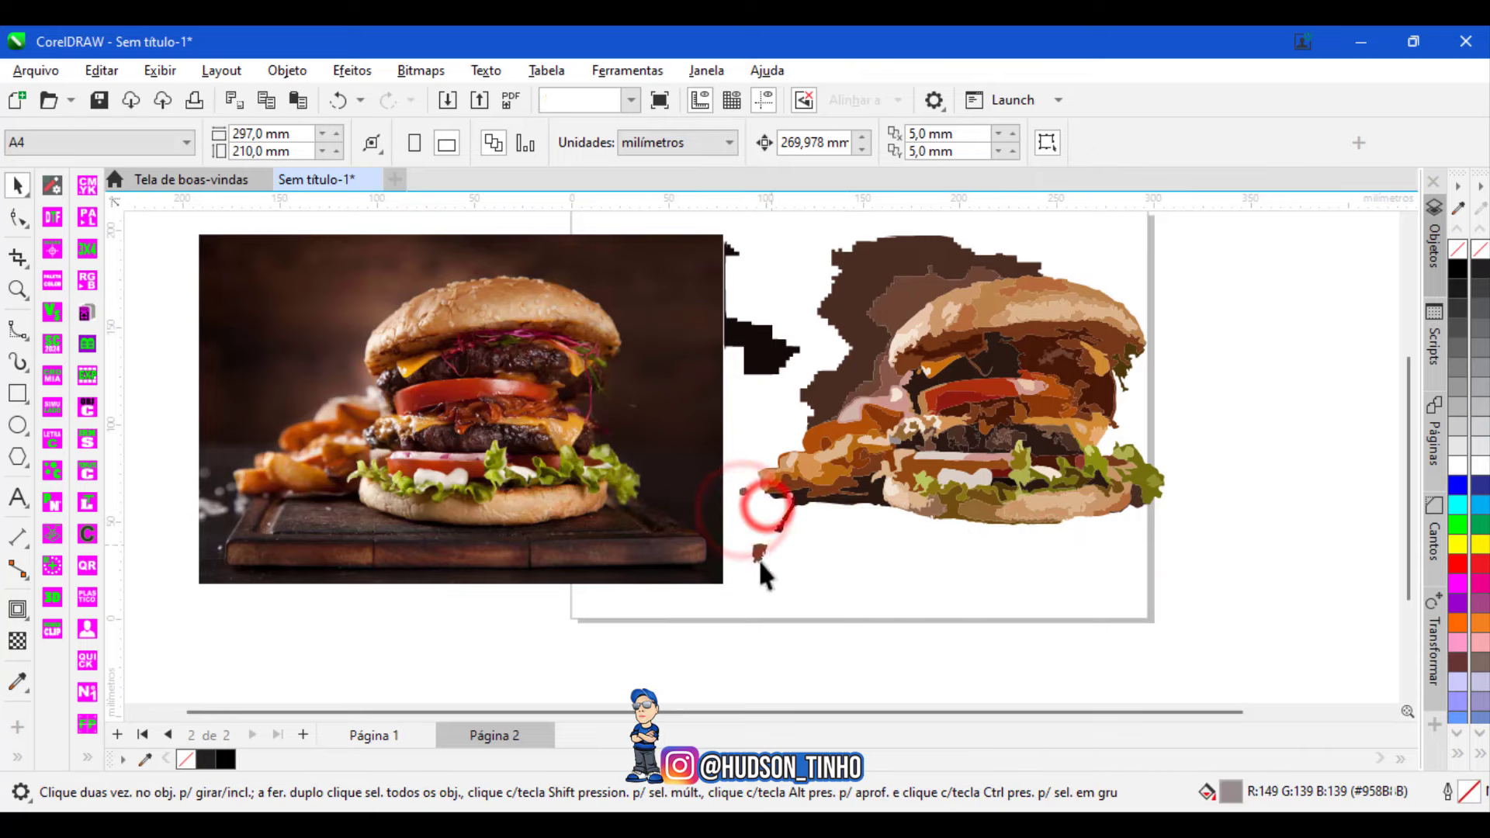
pyautogui.click(758, 556)
pyautogui.press('Delete')
pyautogui.click(783, 520)
pyautogui.press('Delete')
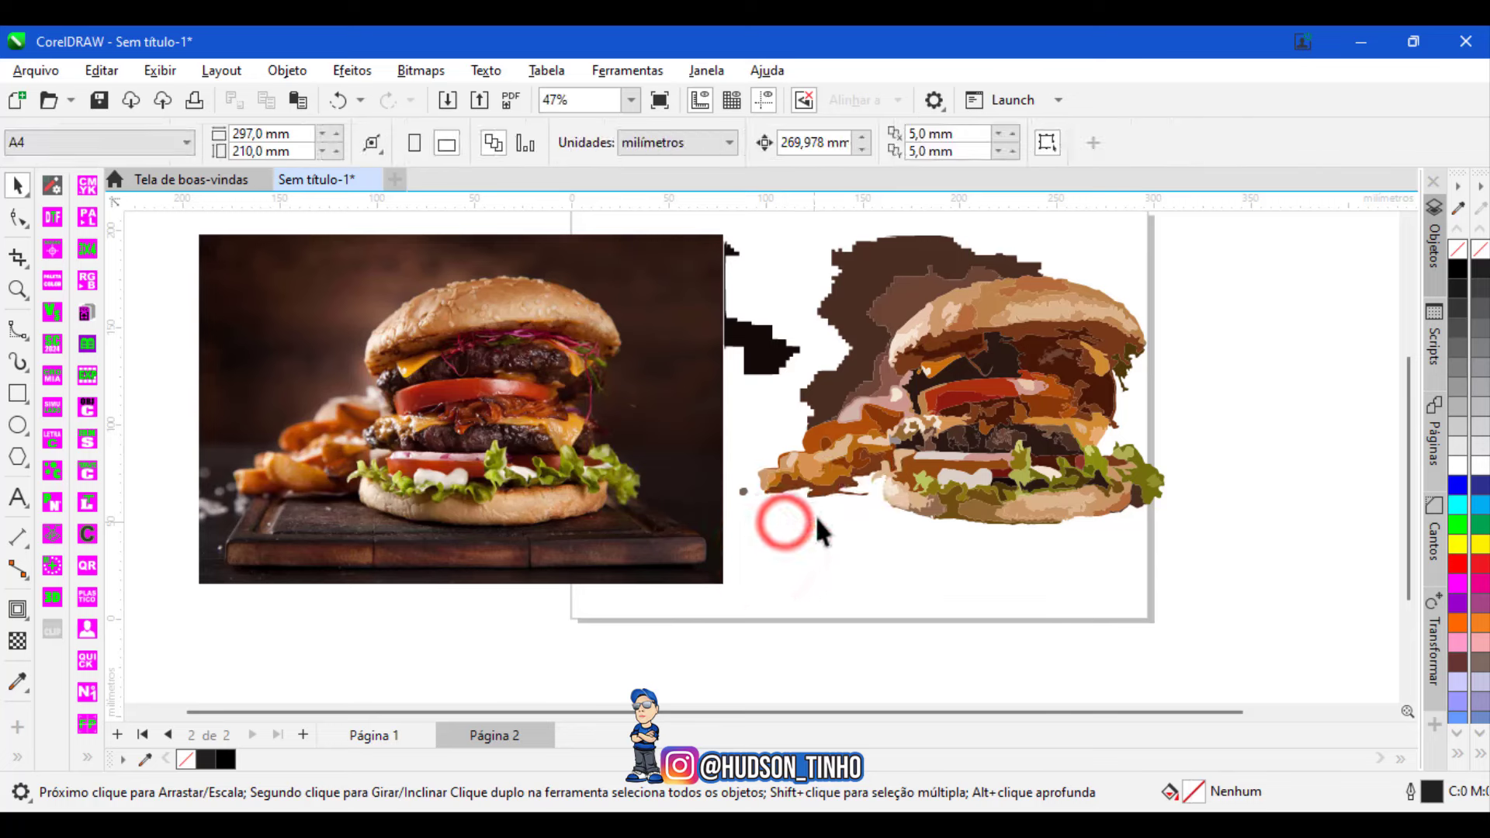
# Delete the brown and black background patches behind the traced burger and the stray bits around the fries.
pyautogui.click(842, 396)
pyautogui.press('Delete')
pyautogui.click(893, 303)
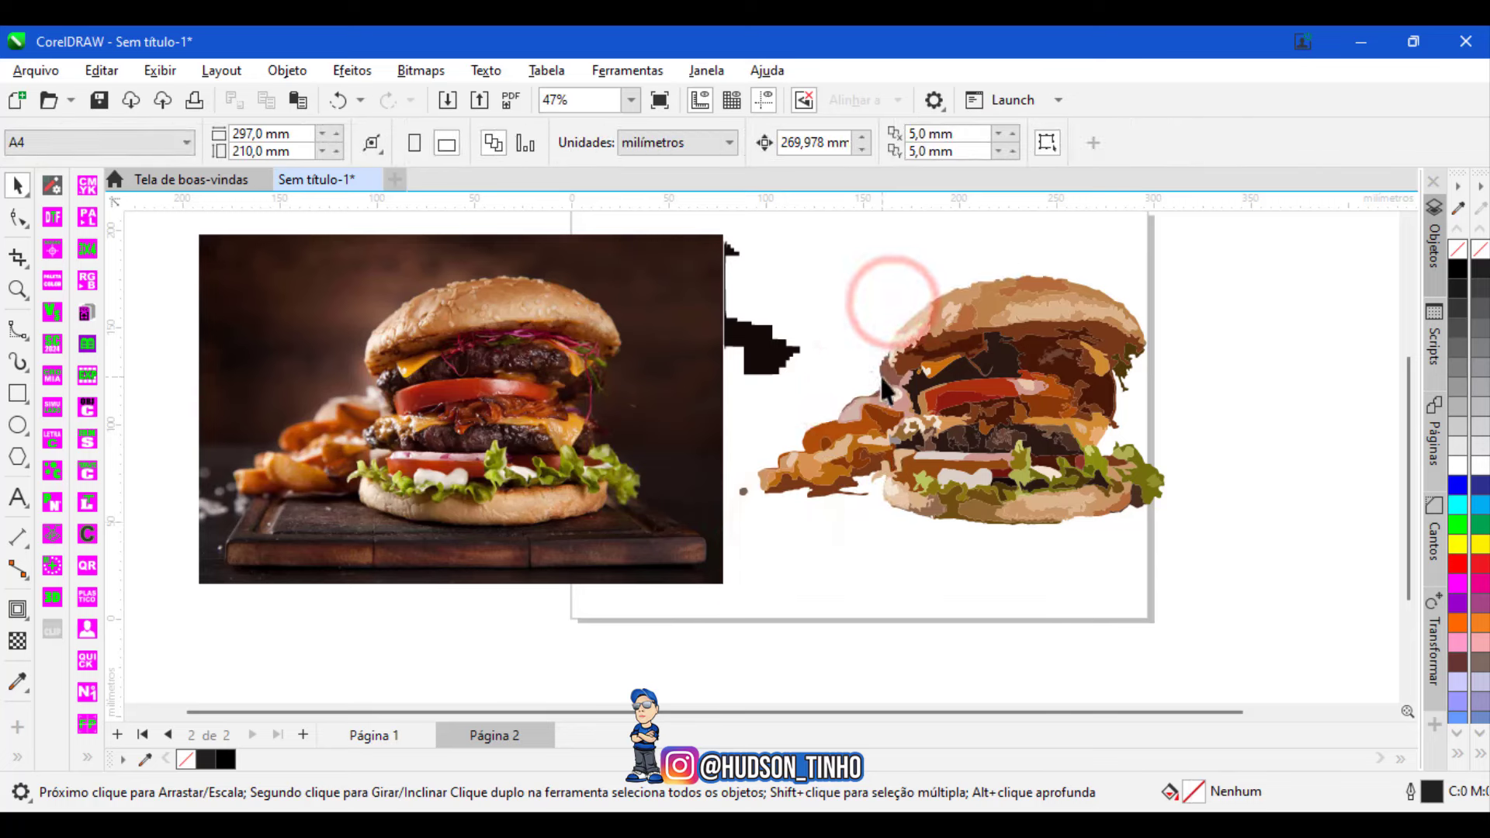
pyautogui.click(744, 344)
pyautogui.press('Delete')
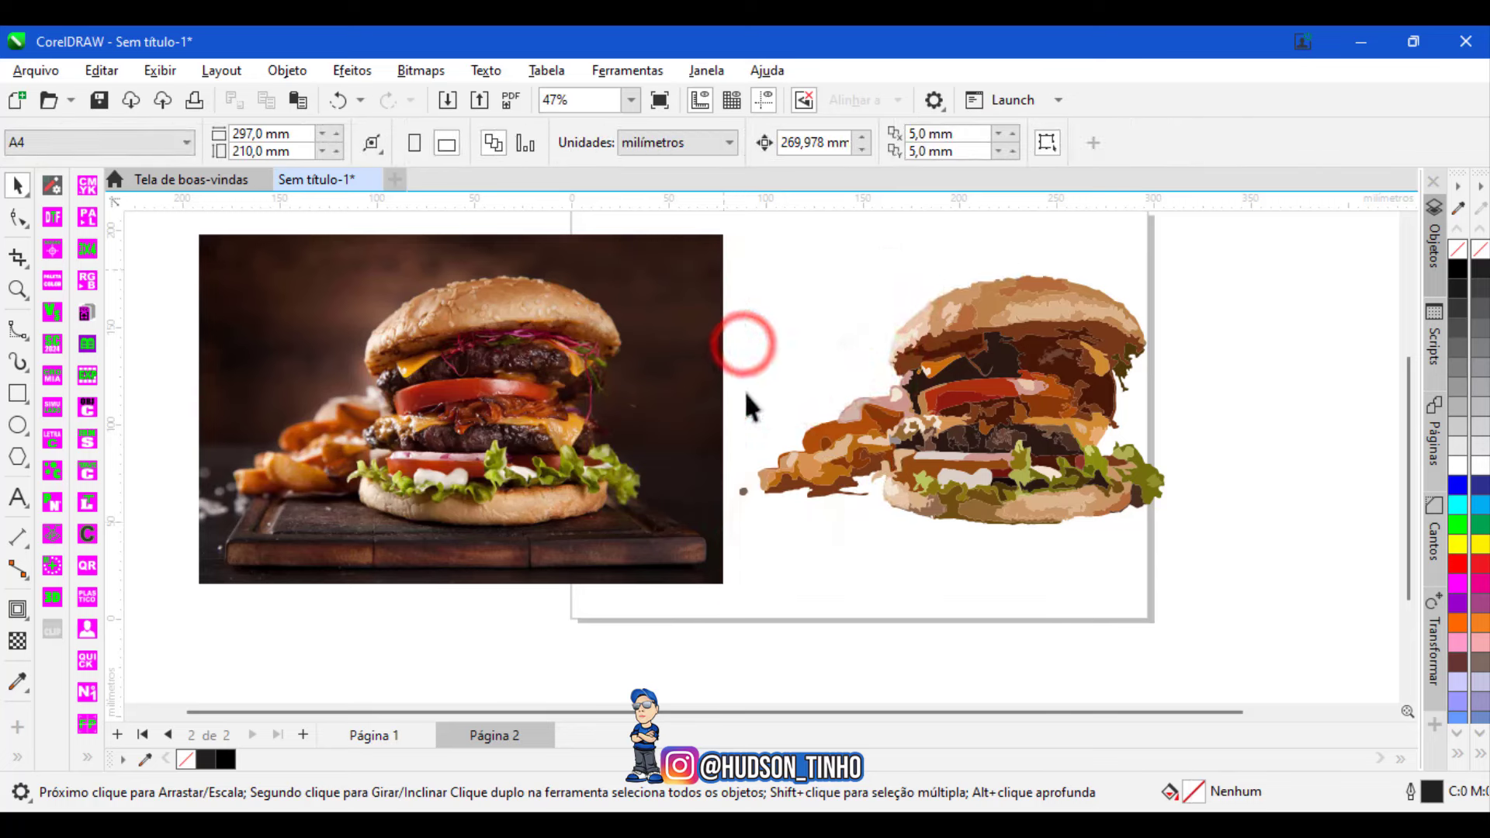
pyautogui.click(742, 491)
pyautogui.press('Delete')
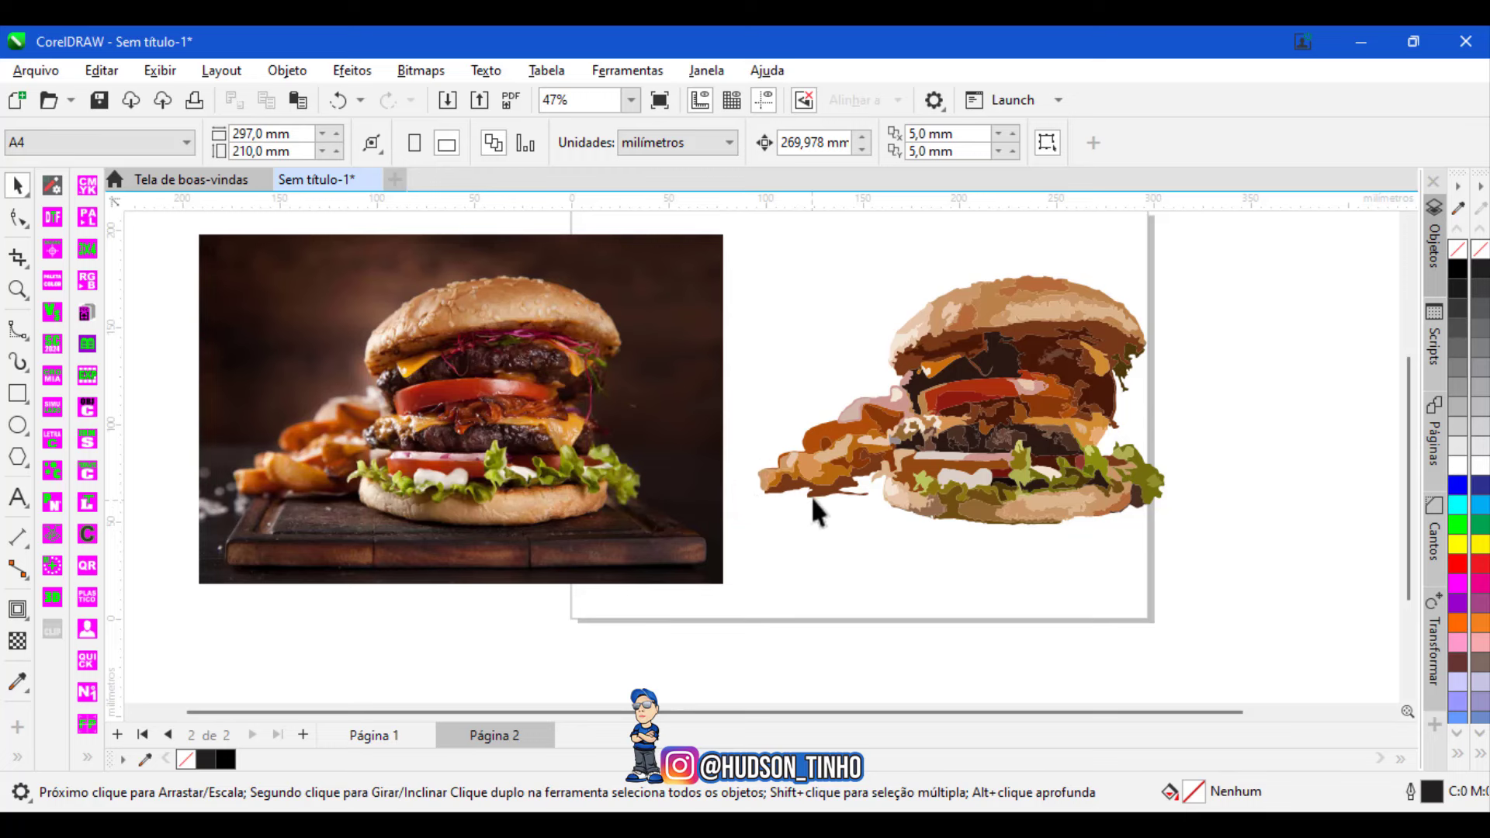
pyautogui.click(814, 494)
pyautogui.press('Delete')
# Create a green boundary outline from all remaining traced burger shapes and place it over the burger in the original photo.
pyautogui.moveTo(1221, 533); pyautogui.dragTo(731, 277)
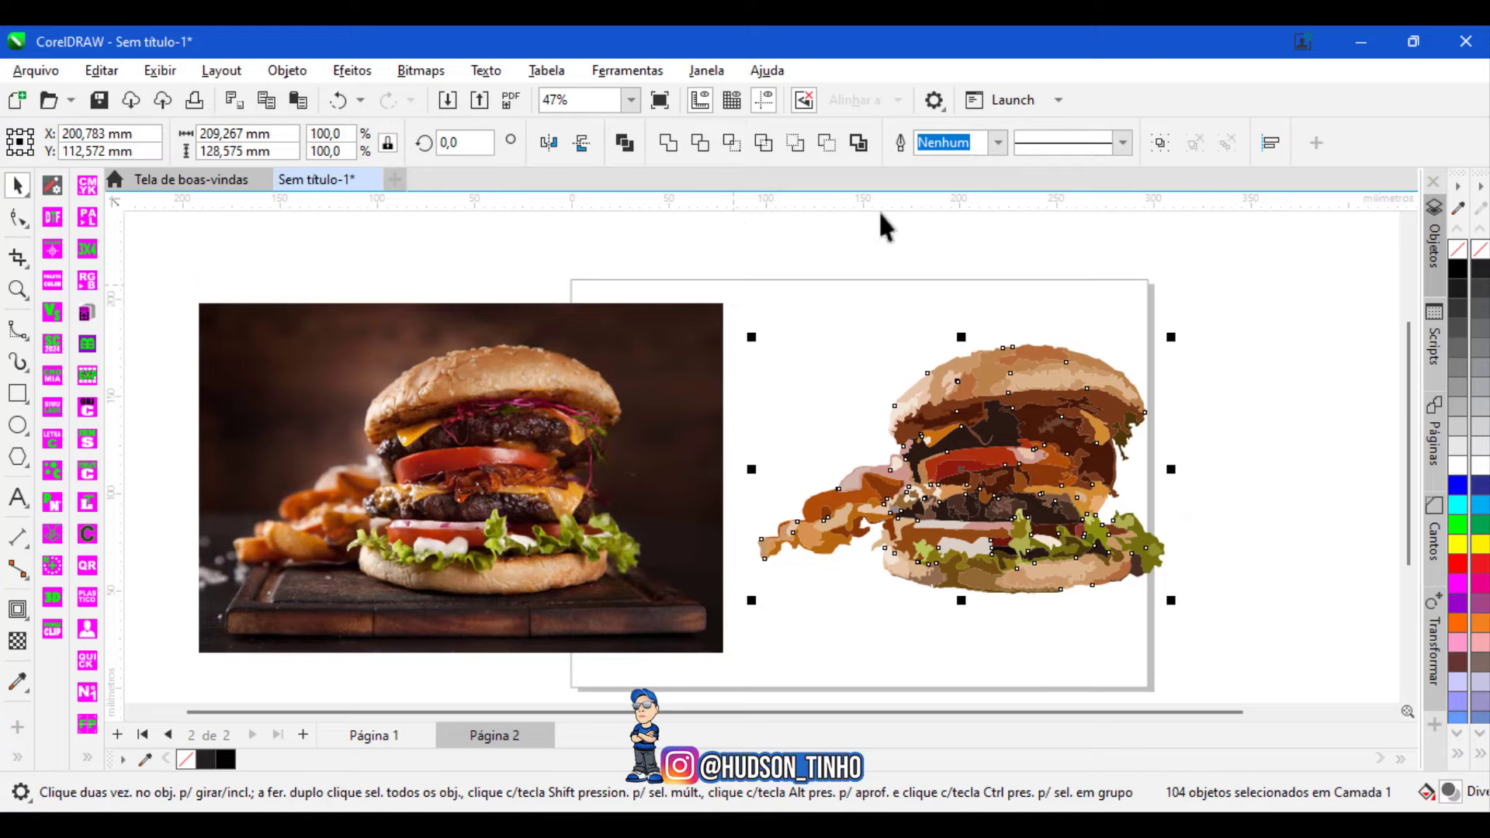
pyautogui.click(859, 142)
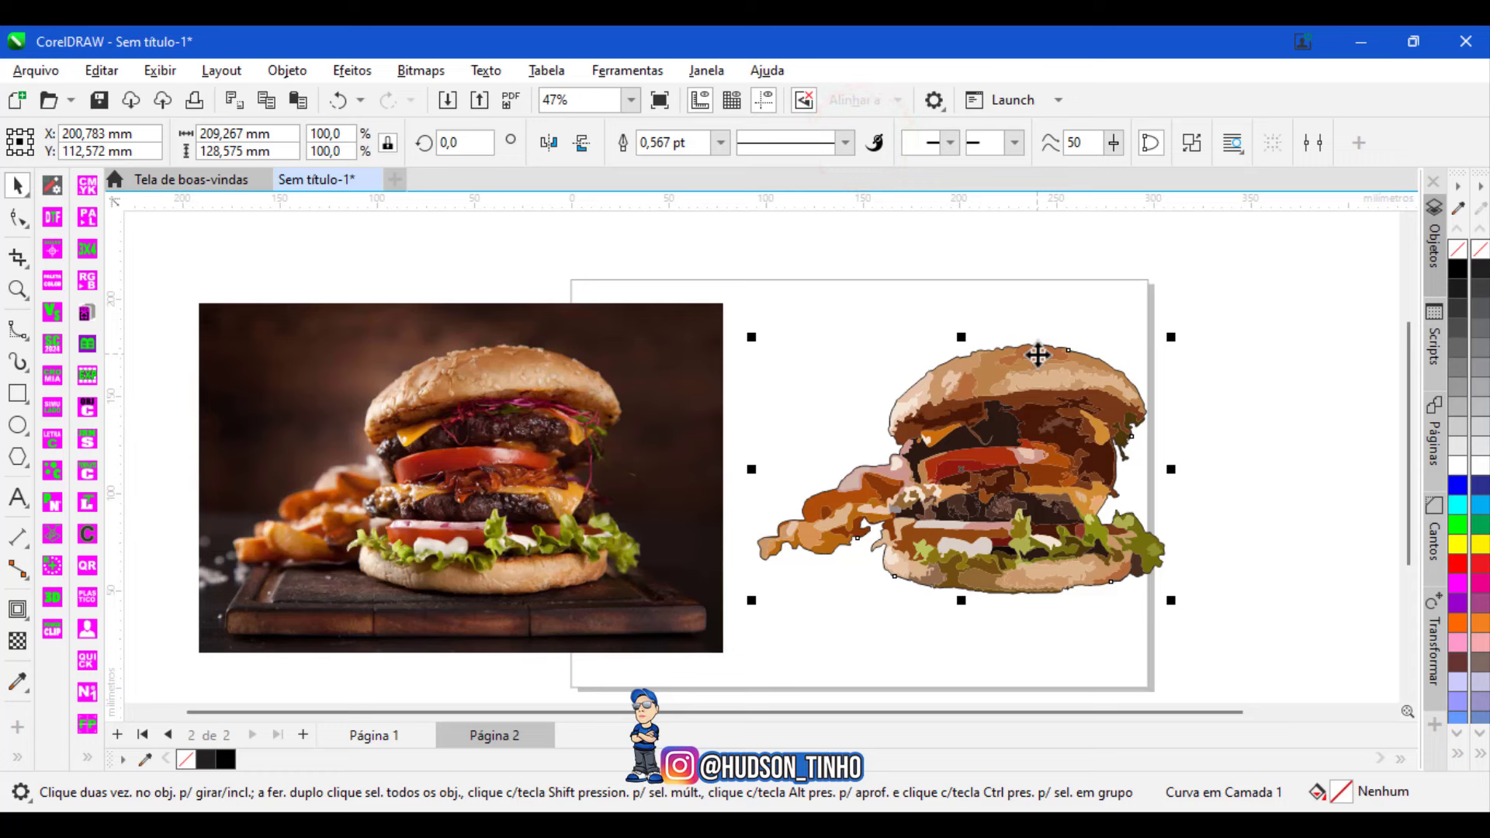
pyautogui.moveTo(1039, 355); pyautogui.dragTo(514, 354)
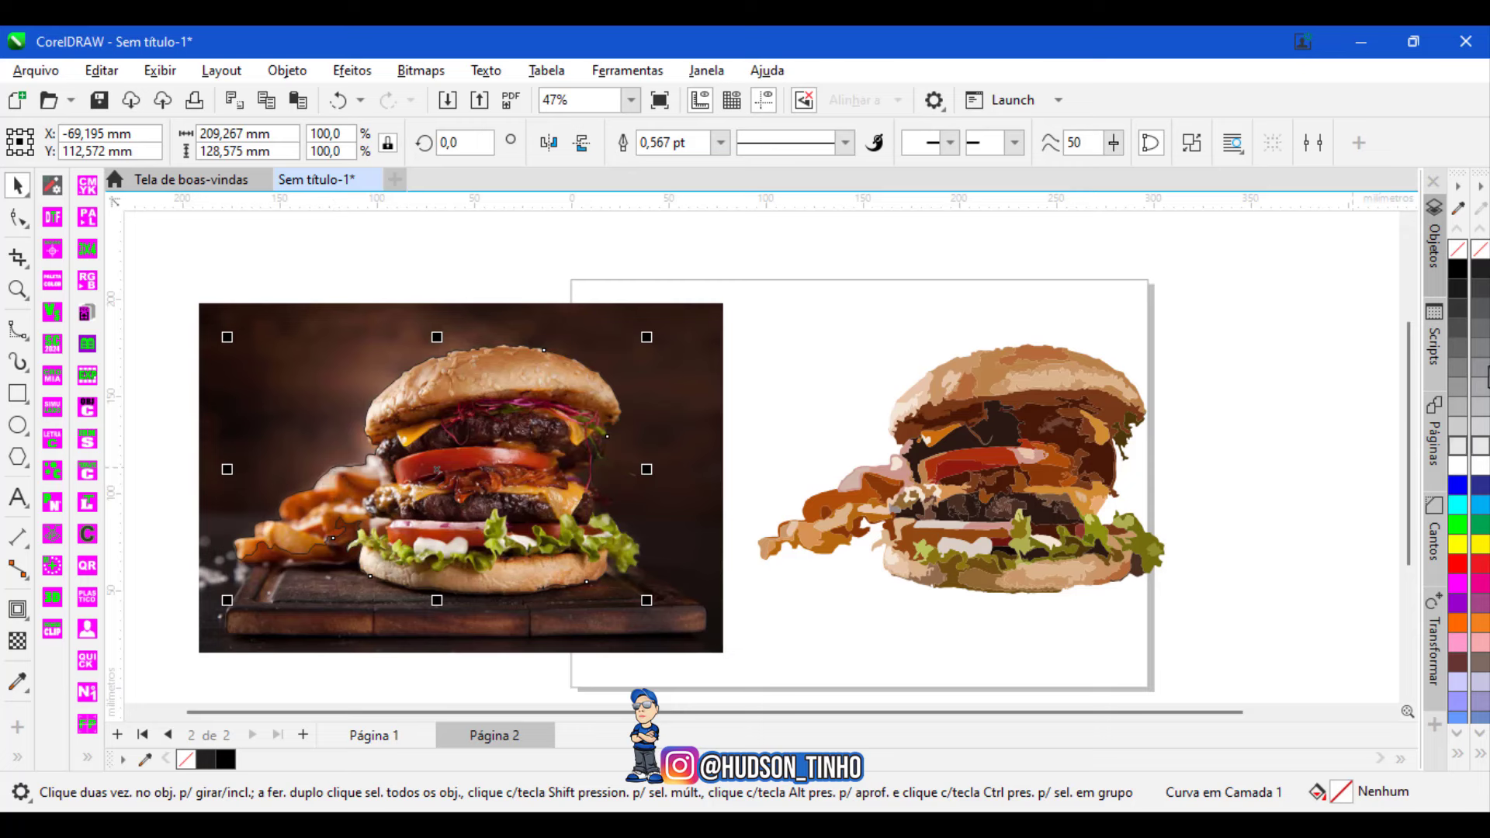
pyautogui.rightClick(1460, 526)
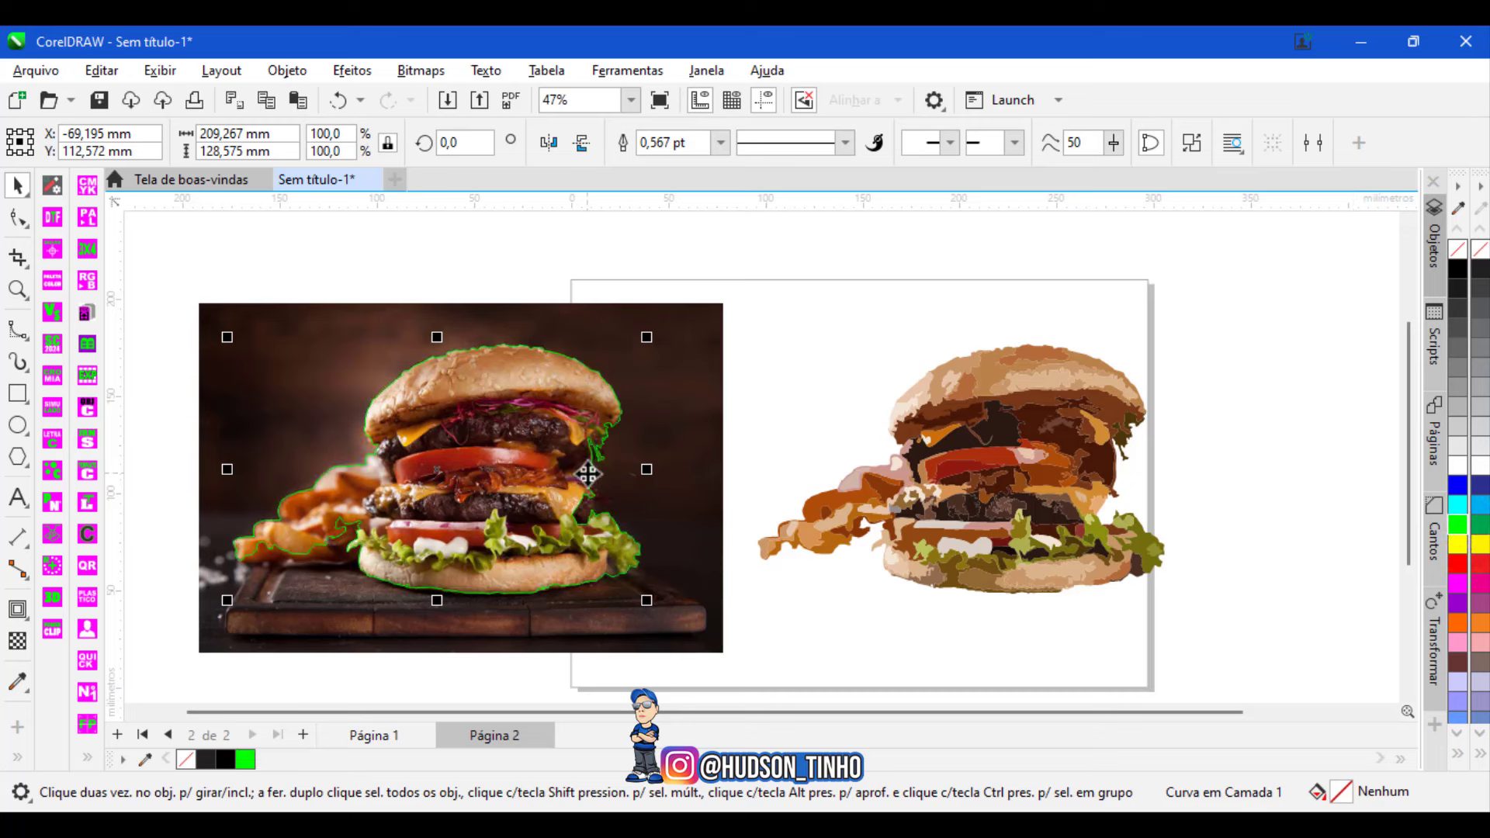
# Draw a closed B-spline about 66 × 29 mm around the lower part of the fries that the green outline misses.
pyautogui.scroll(2, 323, 471)
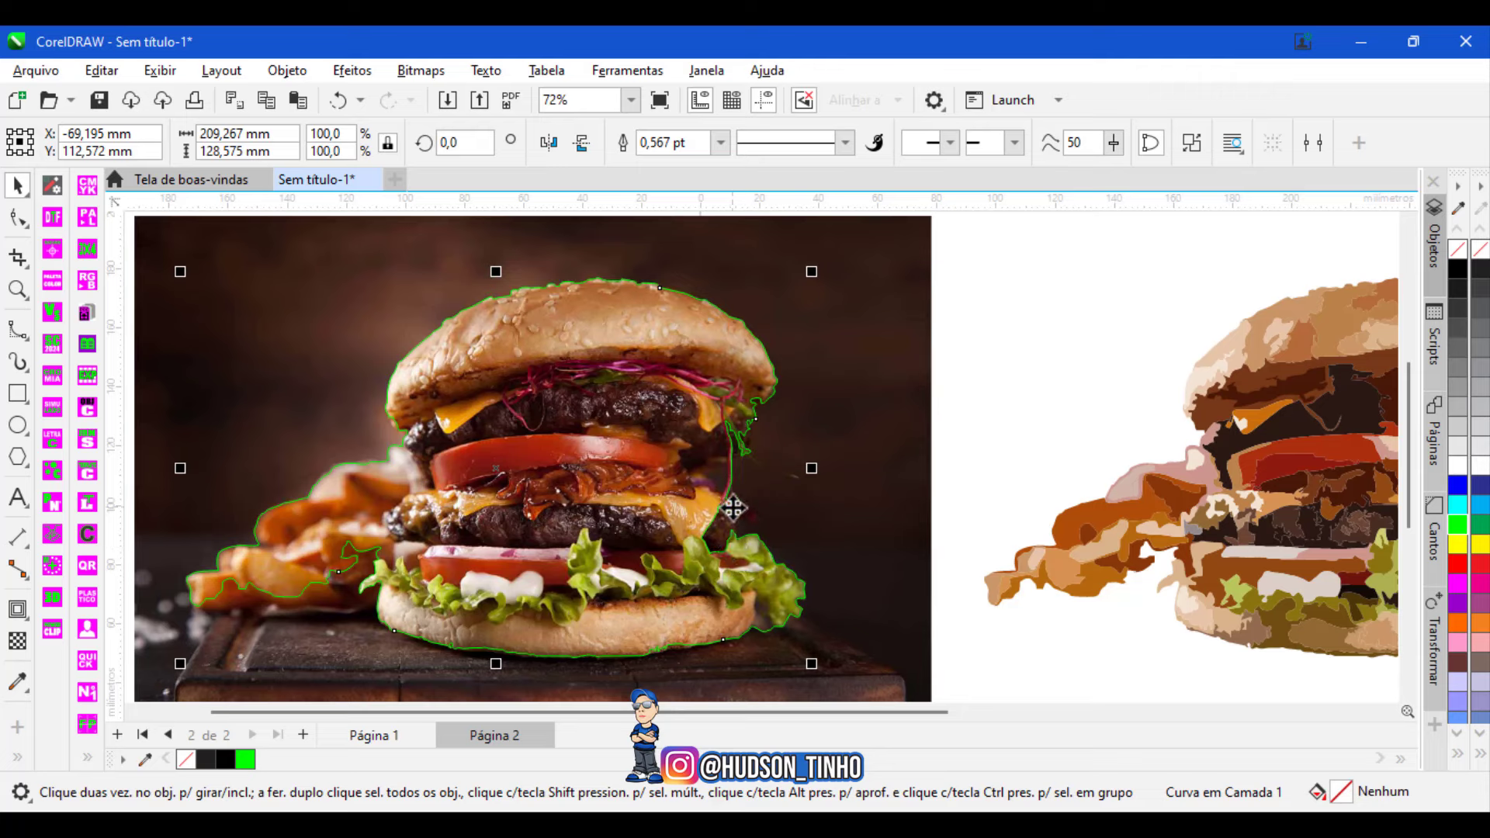
pyautogui.click(17, 330)
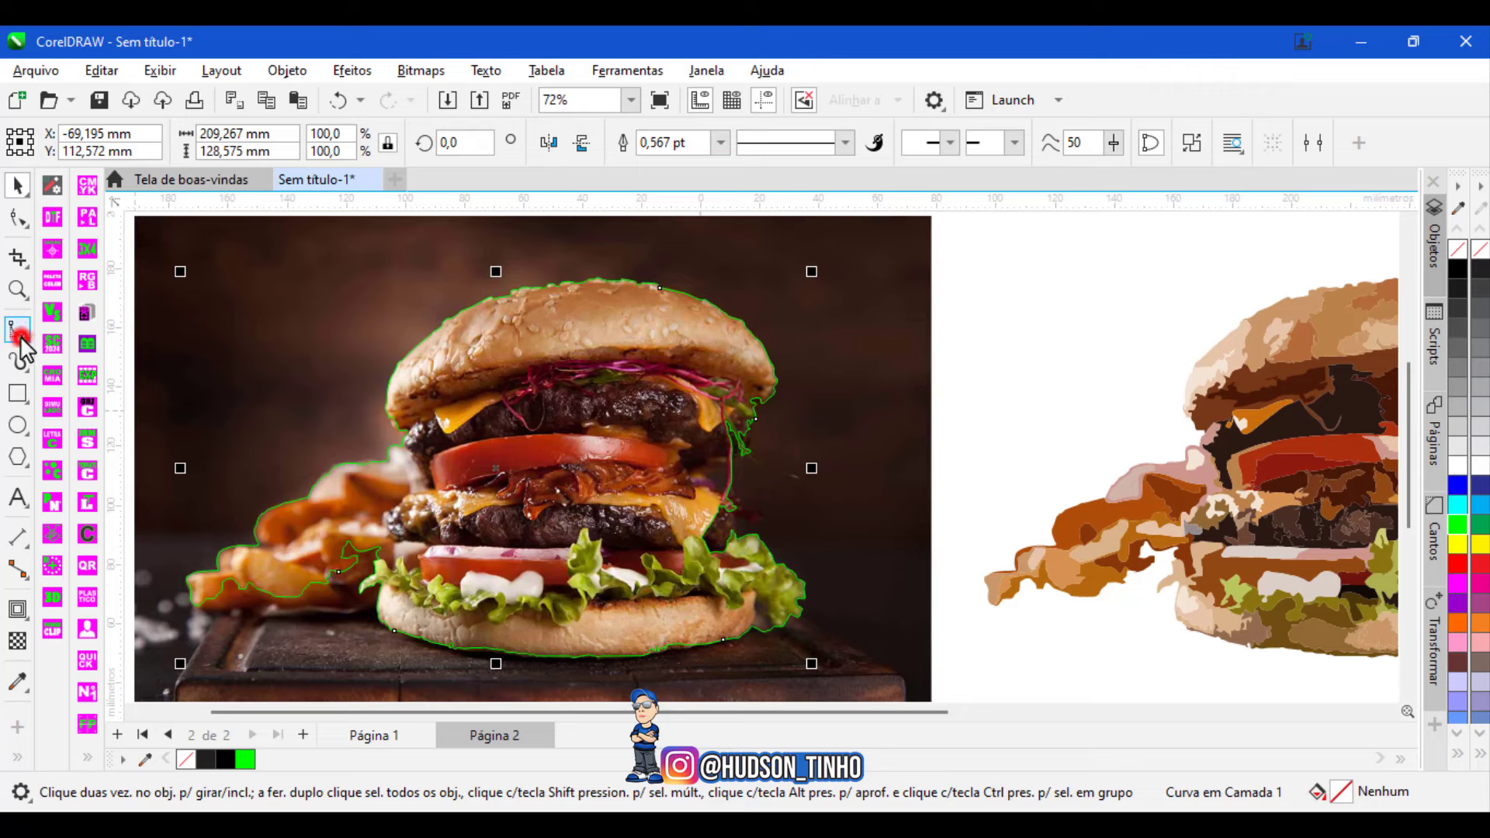
pyautogui.scroll(4, 239, 566)
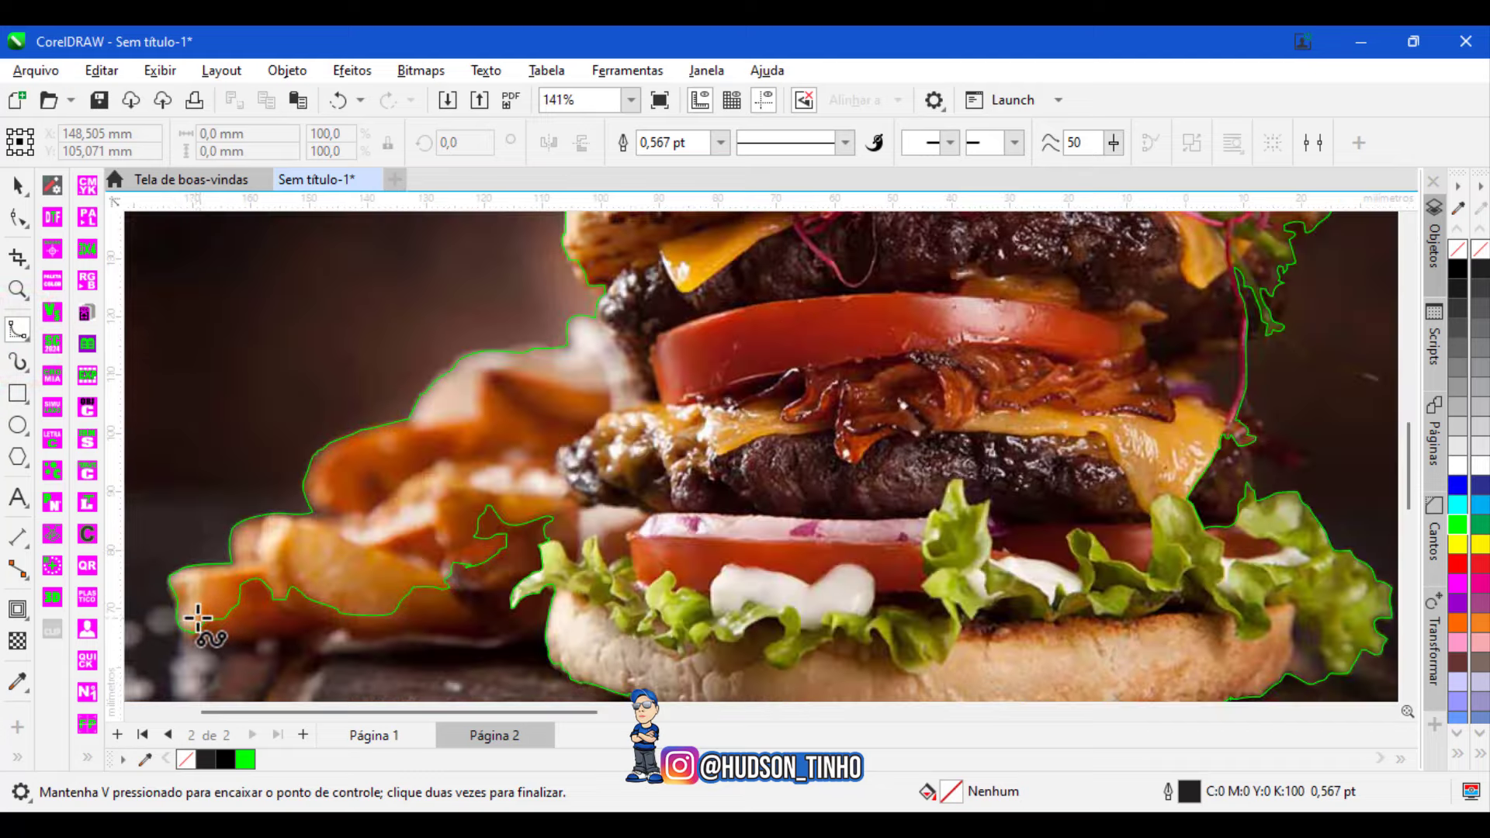
pyautogui.click(191, 618)
pyautogui.click(182, 635)
pyautogui.click(225, 644)
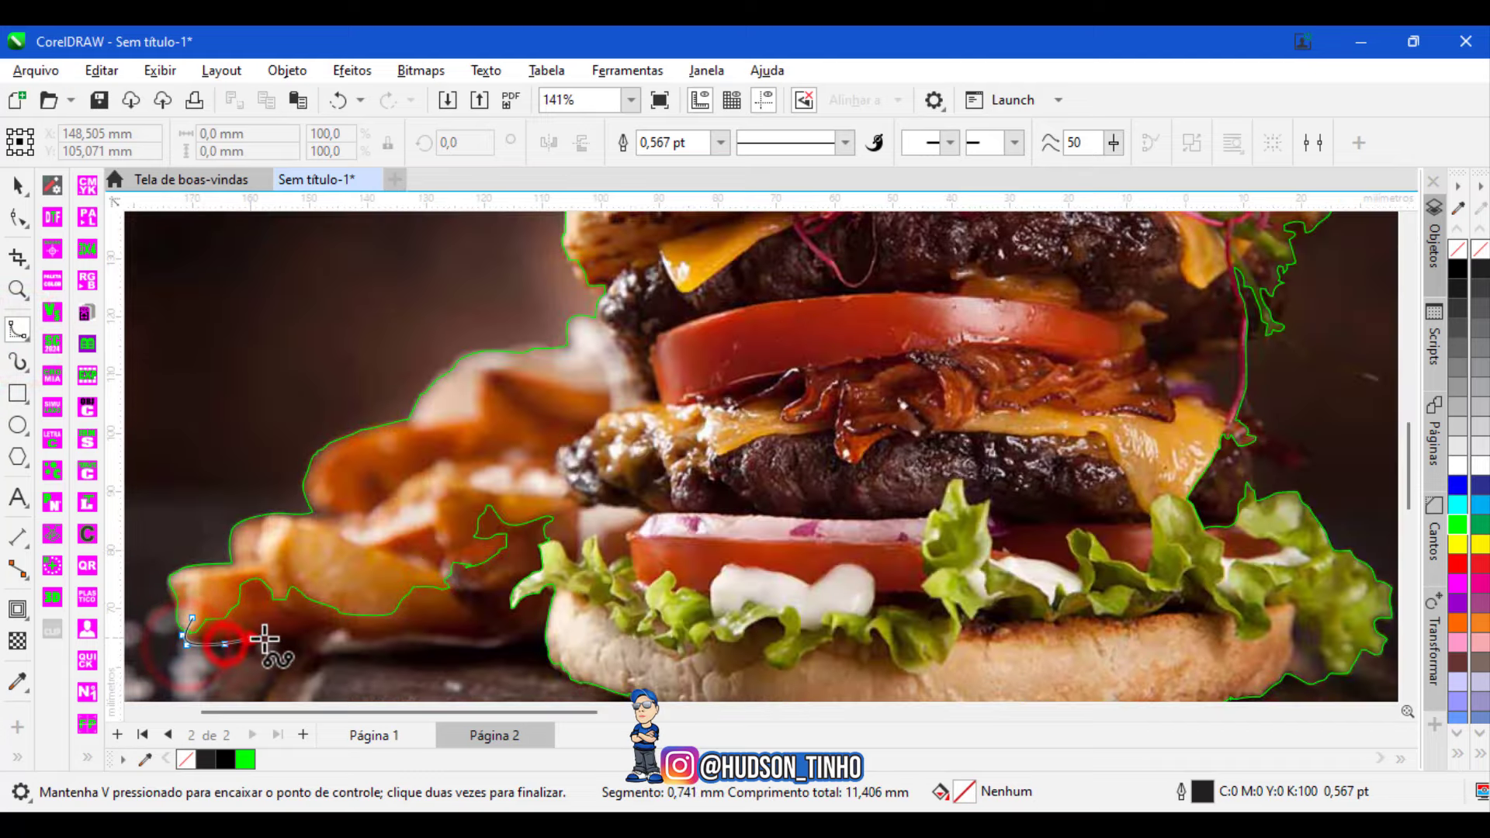
pyautogui.click(251, 636)
pyautogui.click(302, 638)
pyautogui.click(310, 625)
pyautogui.click(327, 622)
pyautogui.click(338, 625)
pyautogui.click(367, 638)
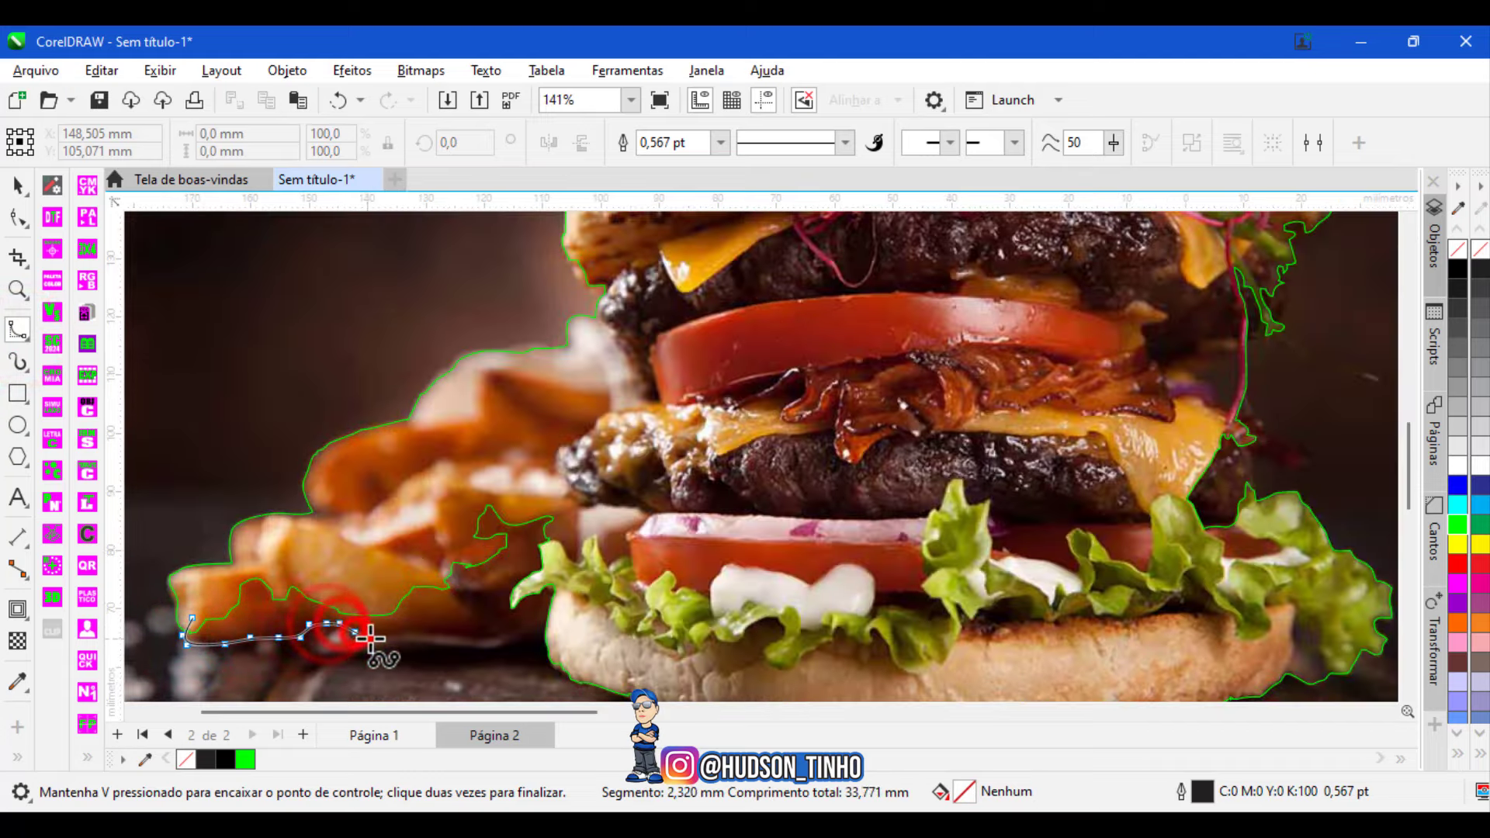
pyautogui.click(396, 631)
pyautogui.click(442, 630)
pyautogui.click(470, 631)
pyautogui.click(502, 630)
pyautogui.click(513, 630)
pyautogui.click(534, 616)
pyautogui.click(556, 593)
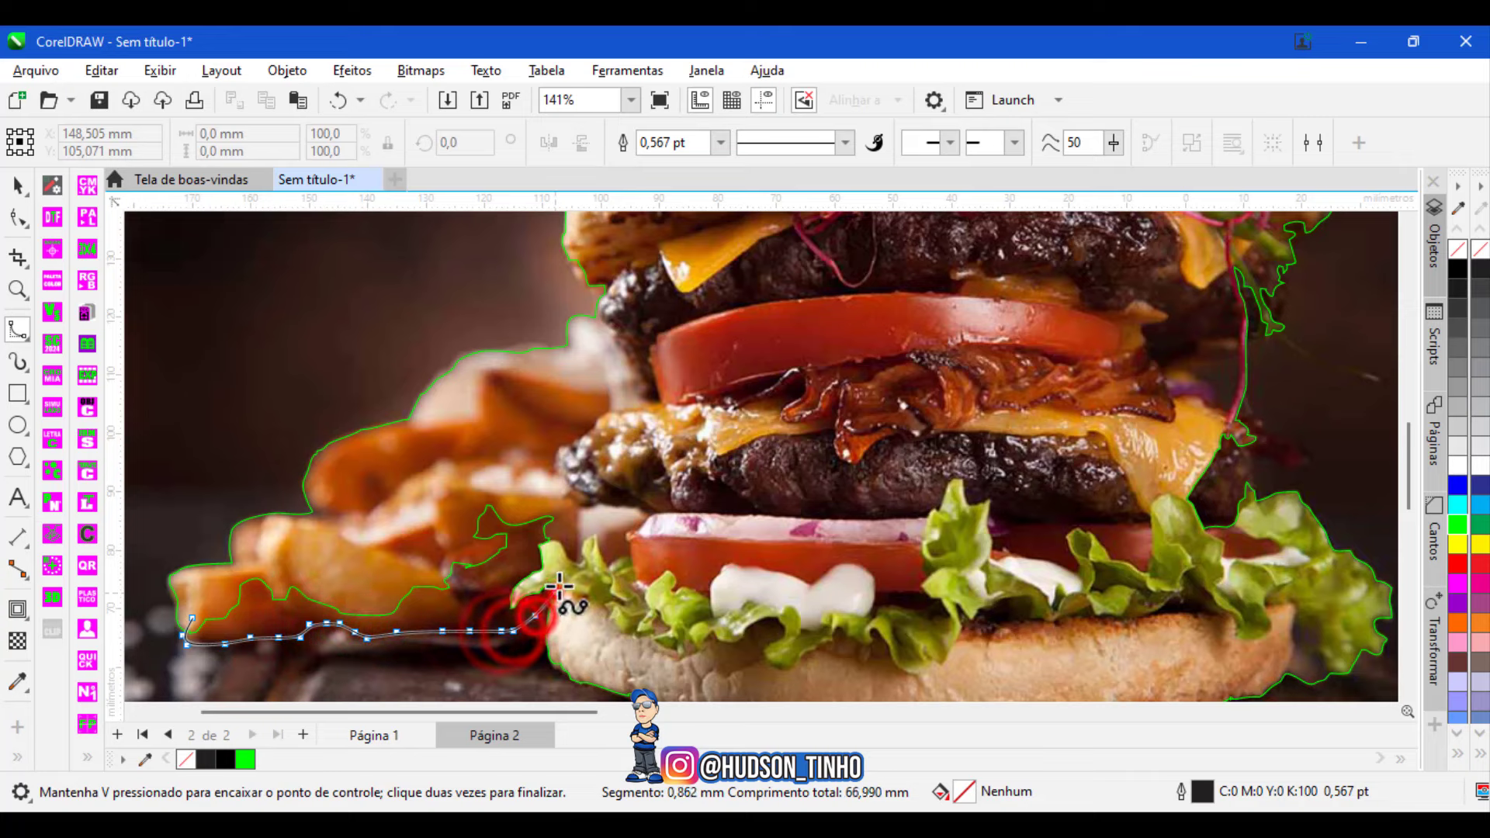
pyautogui.click(572, 549)
pyautogui.click(572, 498)
pyautogui.click(547, 473)
pyautogui.click(505, 477)
pyautogui.click(421, 510)
pyautogui.click(354, 547)
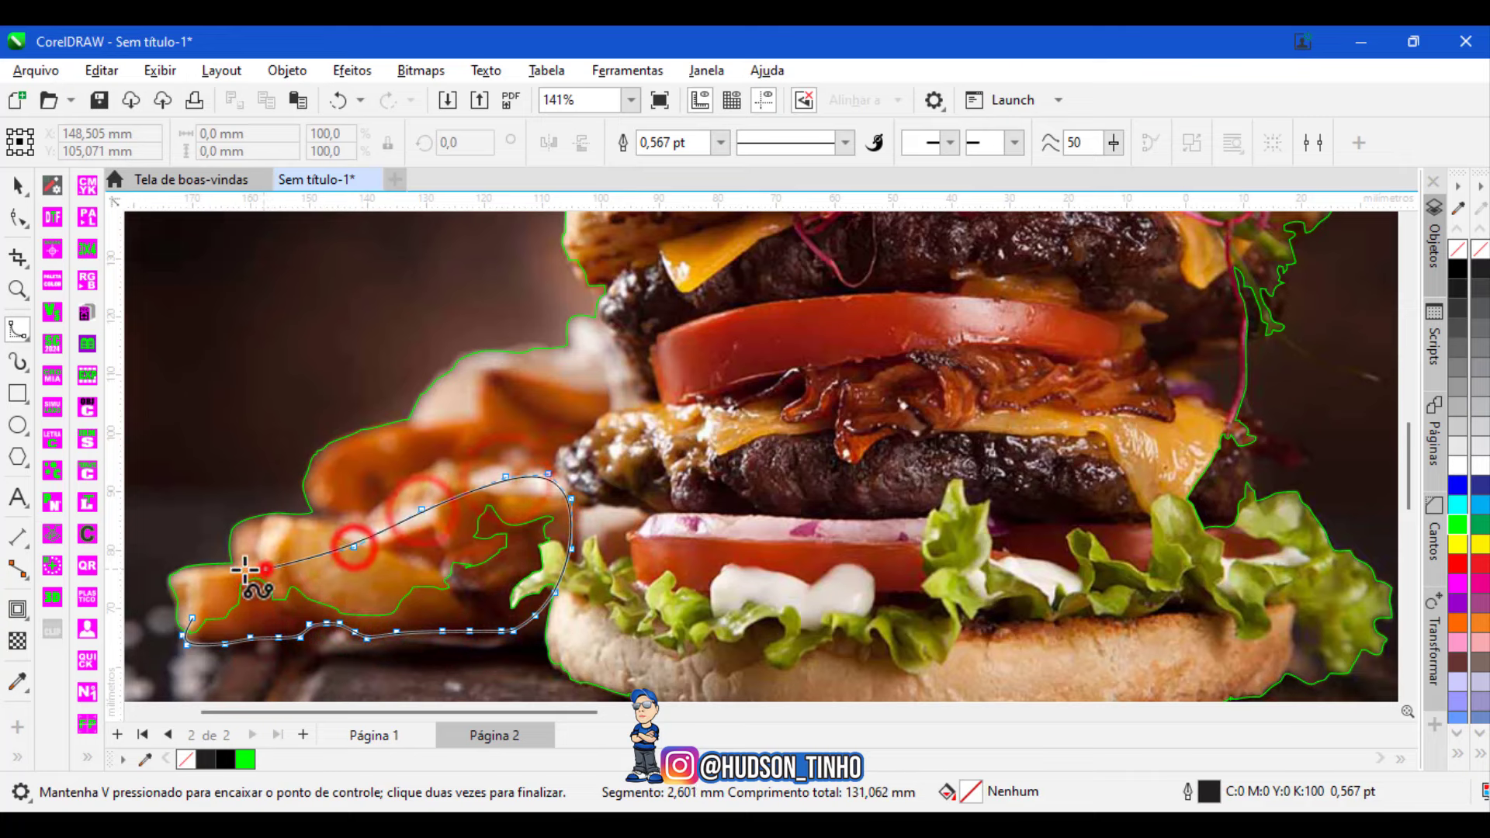
pyautogui.click(265, 569)
pyautogui.click(233, 571)
pyautogui.click(204, 588)
pyautogui.doubleClick(189, 609)
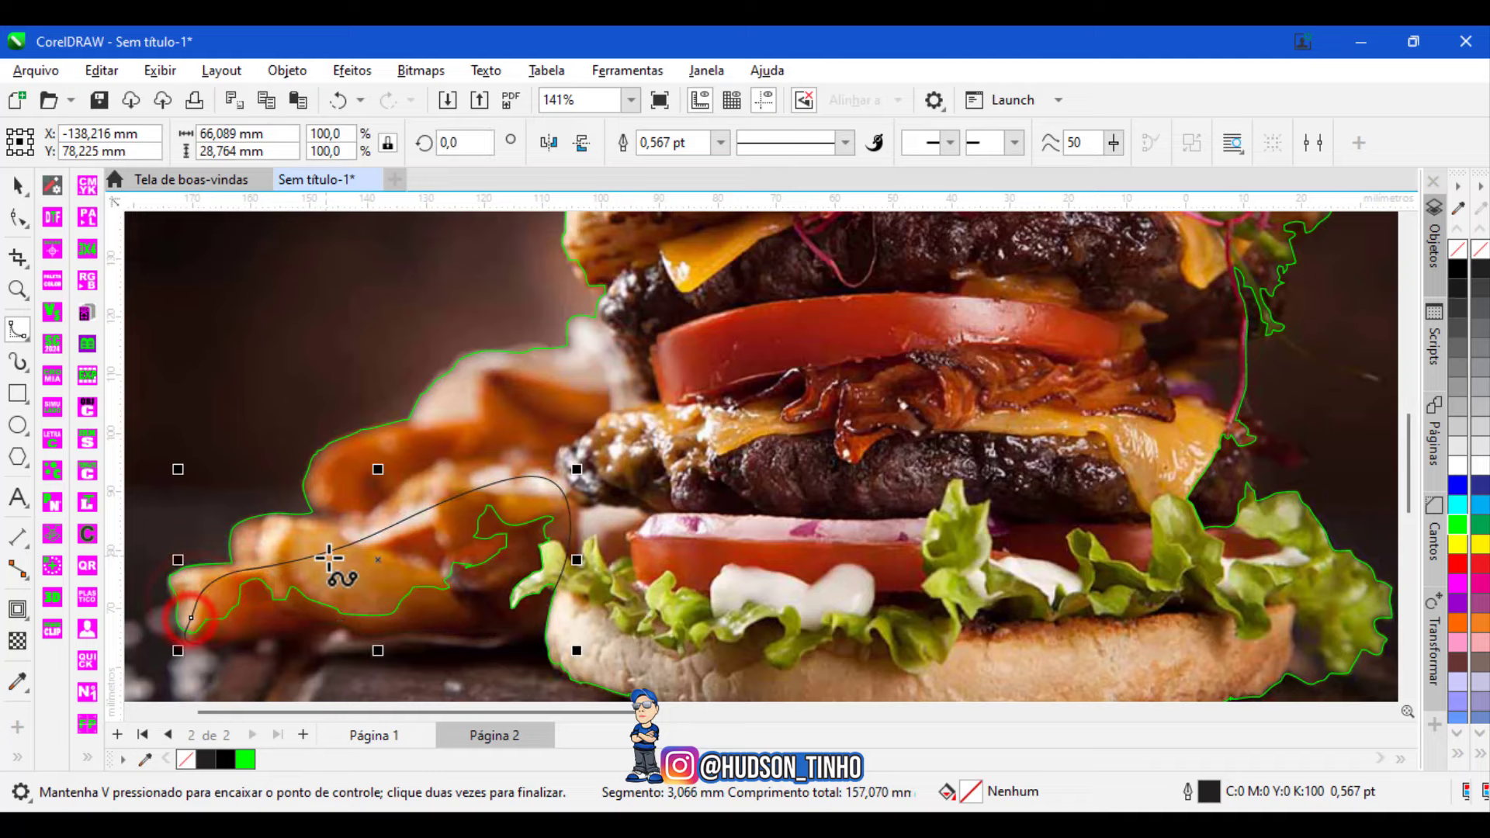
# Draw a closed B-spline about 30 × 24 mm around the missed fragments beside the melted cheese at the burger's right edge.
pyautogui.scroll(-2, 772, 432)
pyautogui.scroll(3, 946, 483)
pyautogui.scroll(1, 946, 483)
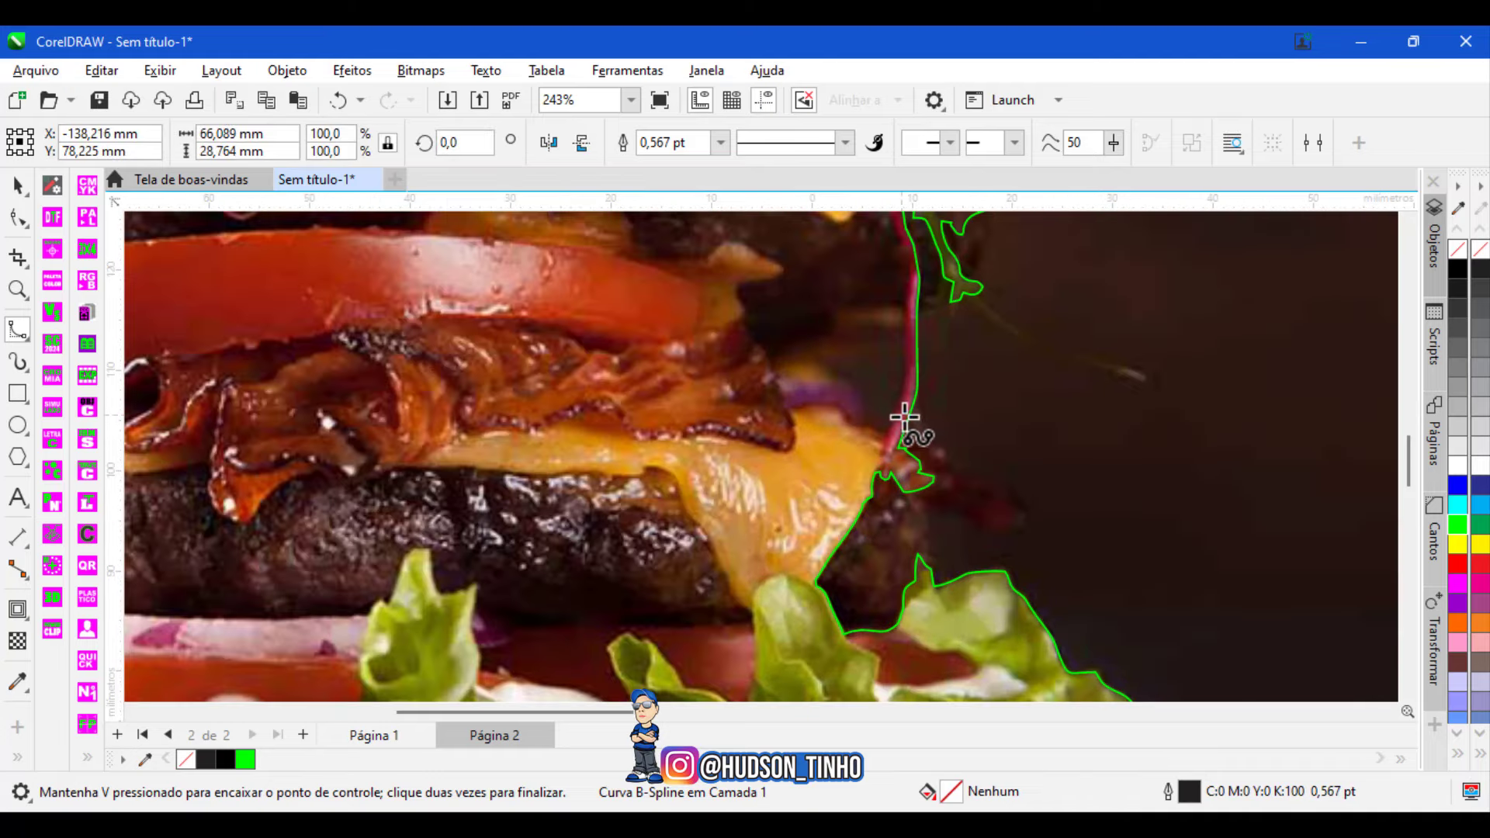
pyautogui.click(906, 416)
pyautogui.click(937, 444)
pyautogui.click(943, 462)
pyautogui.click(981, 477)
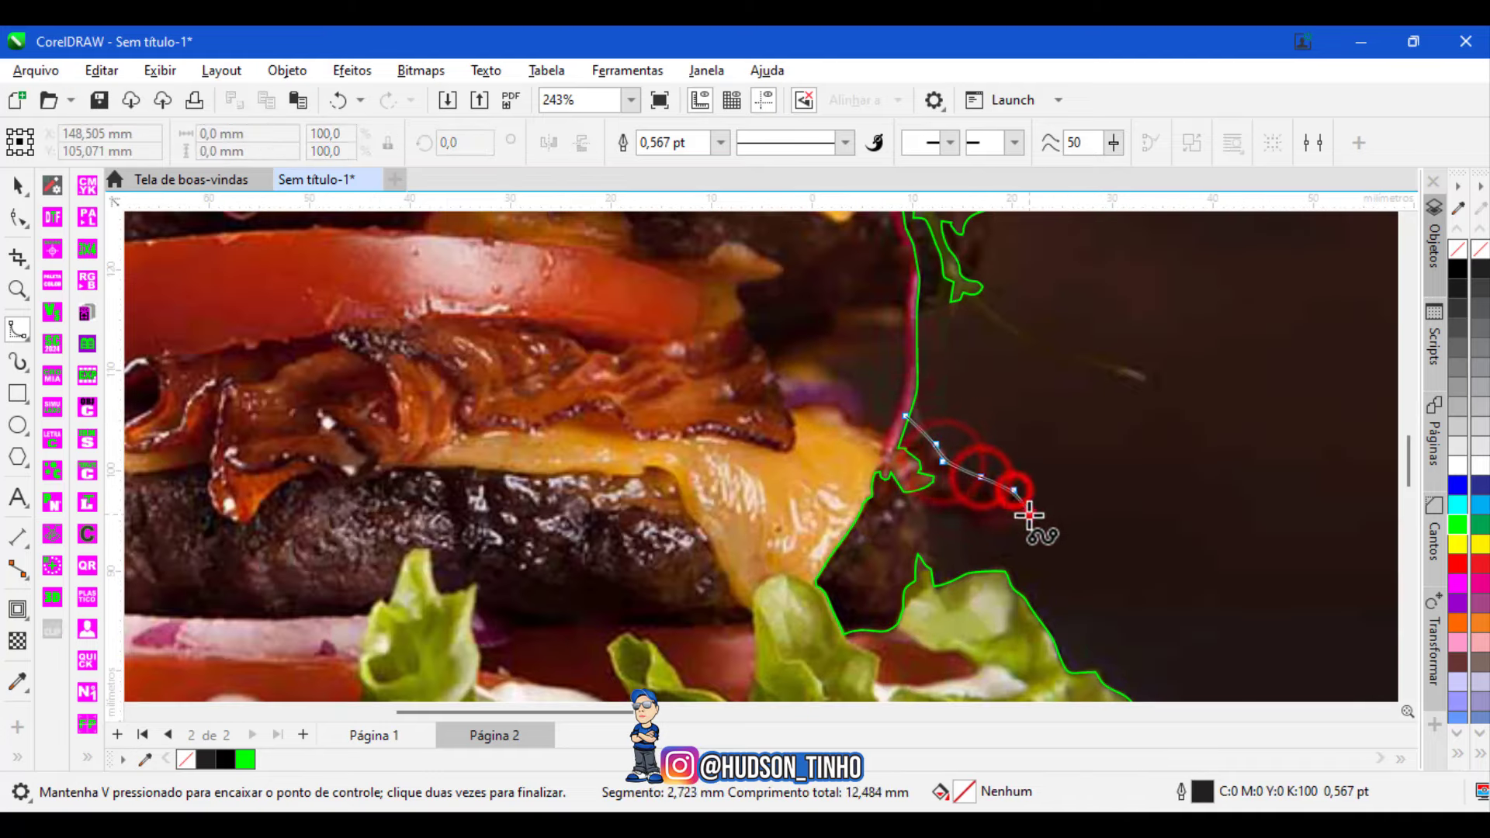
pyautogui.click(1014, 489)
pyautogui.click(1028, 512)
pyautogui.click(999, 523)
pyautogui.click(957, 505)
pyautogui.click(928, 497)
pyautogui.click(923, 510)
pyautogui.doubleClick(894, 413)
# Nudge both B-spline shapes one step left, off the burger photo.
pyautogui.scroll(-2, 856, 419)
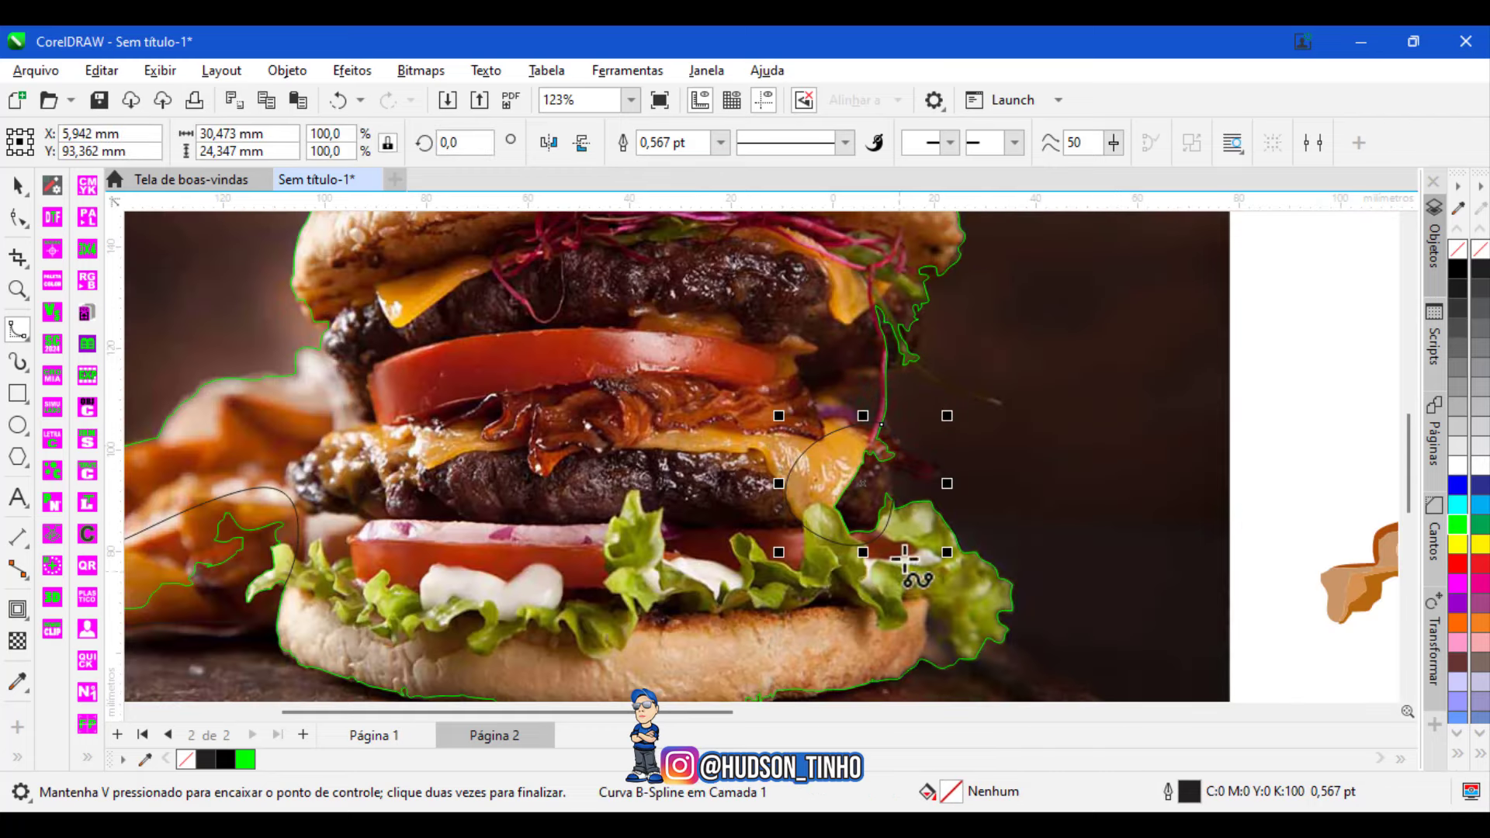
pyautogui.scroll(-1, 908, 566)
pyautogui.scroll(2, 905, 435)
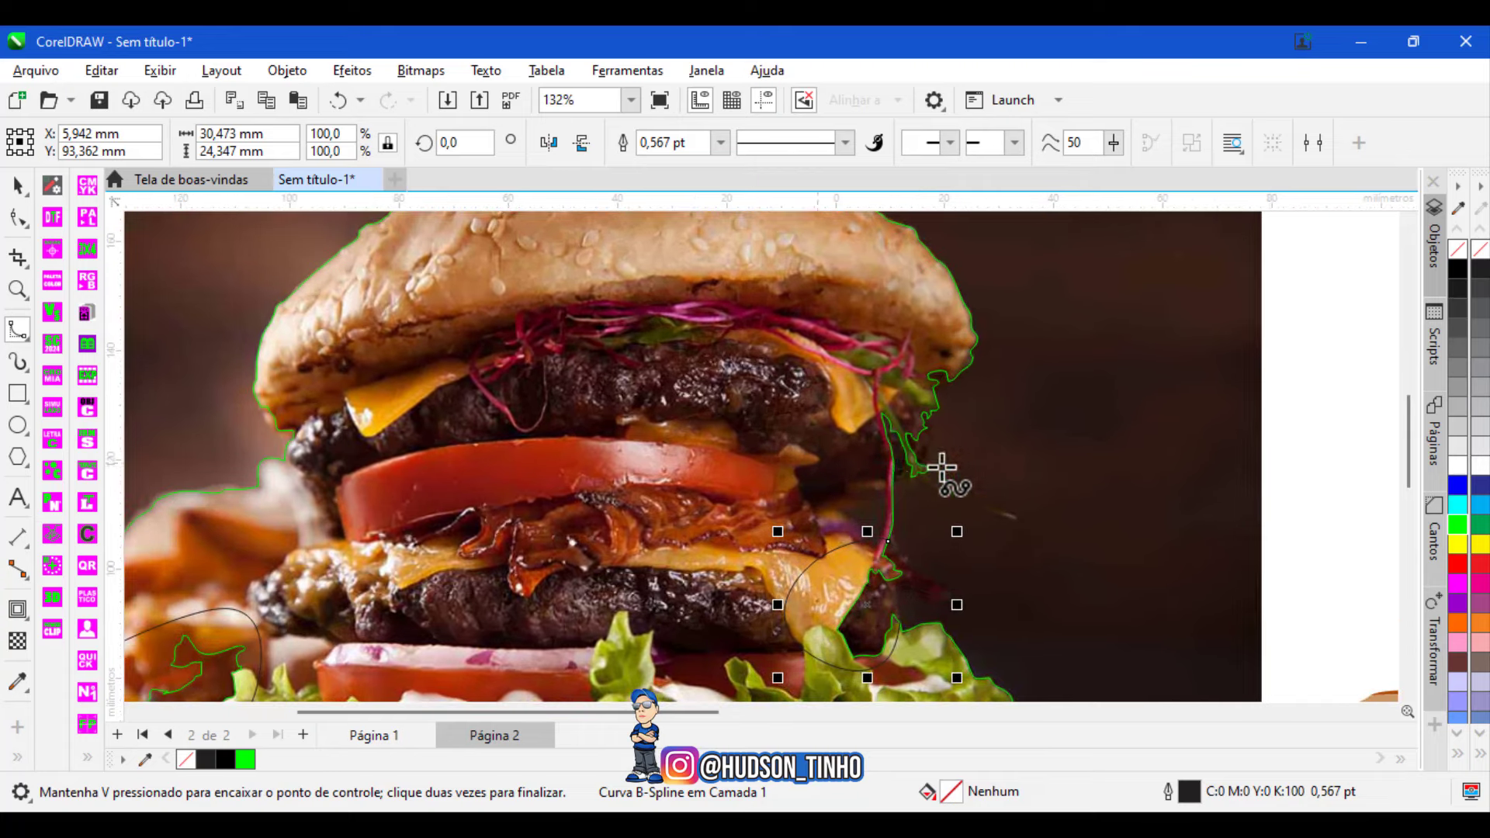
pyautogui.scroll(-2, 663, 434)
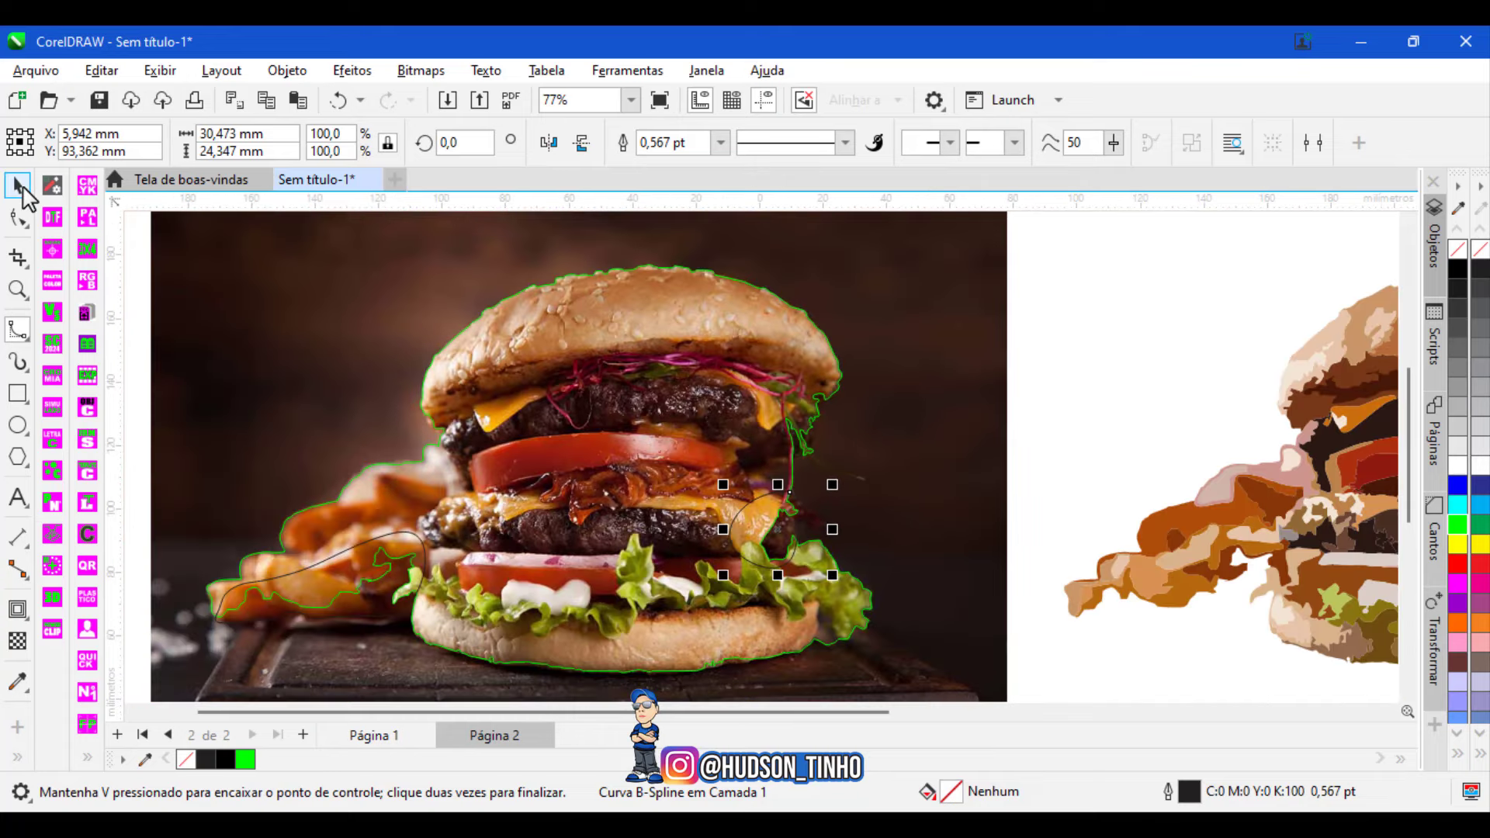
pyautogui.click(17, 186)
pyautogui.scroll(-2, 572, 435)
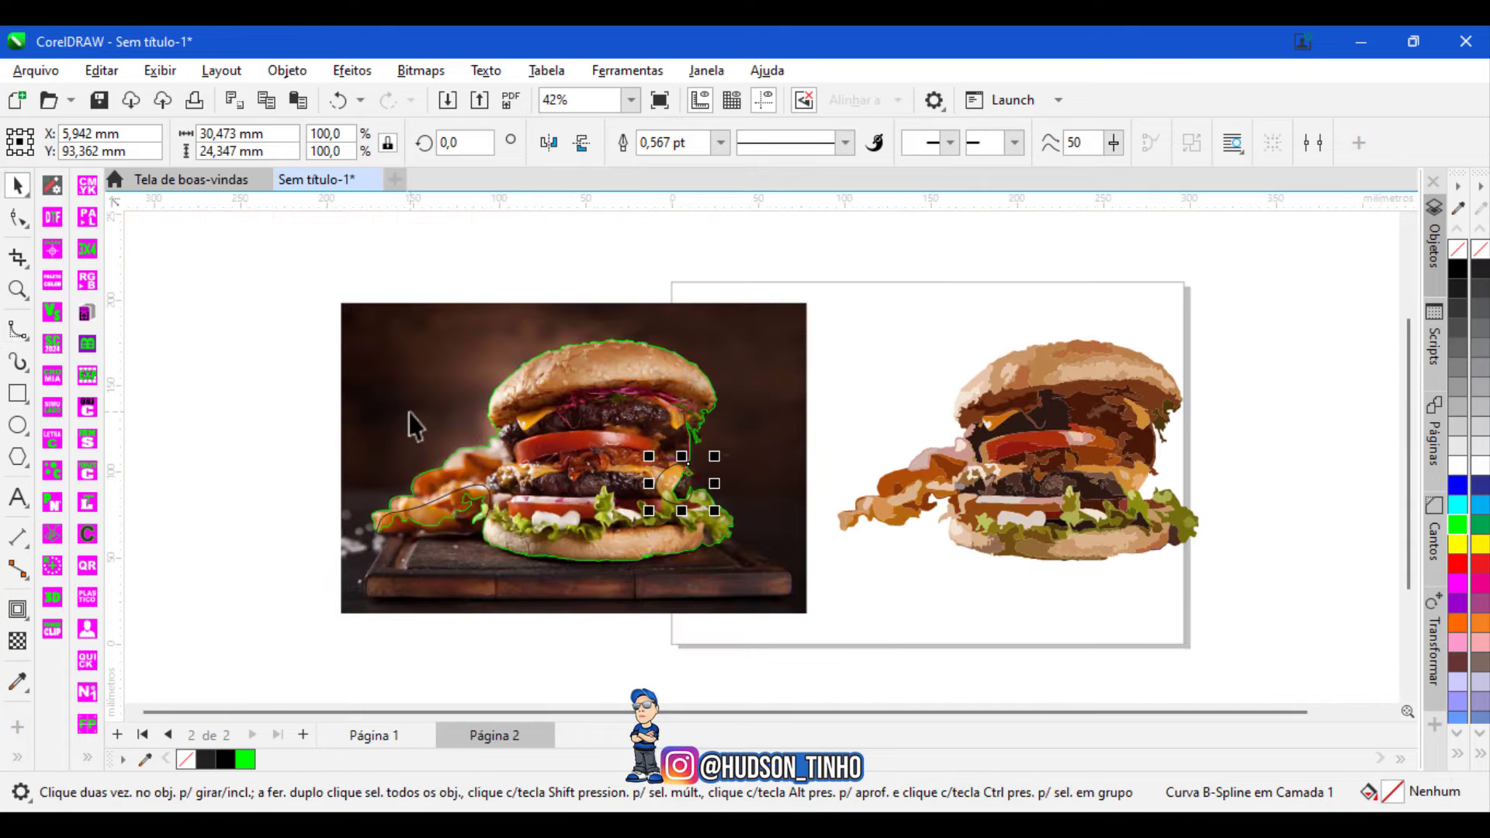
pyautogui.hotkey('ctrl', 'z')
pyautogui.click(471, 490)
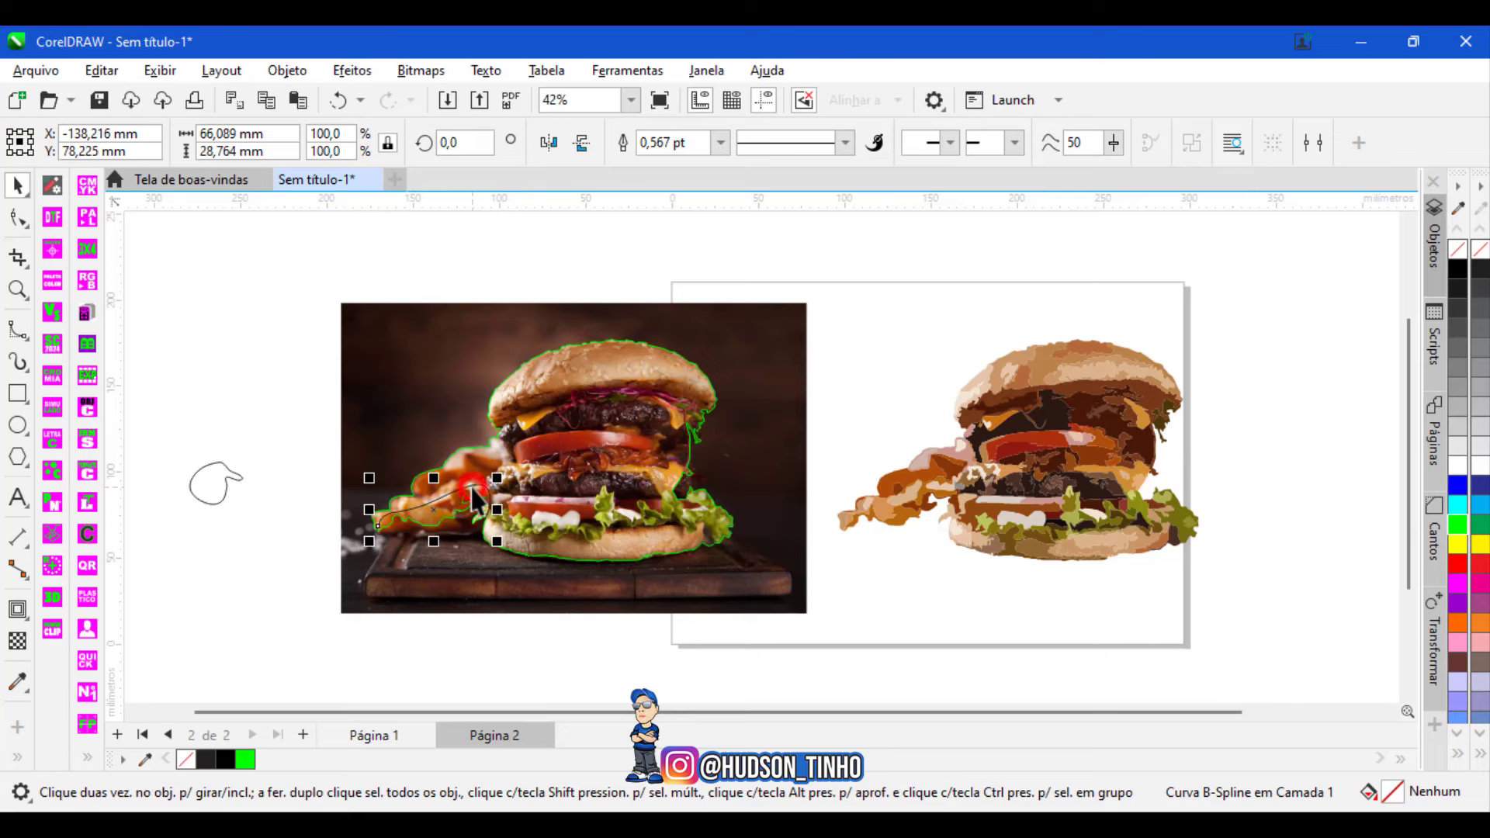
pyautogui.hotkey('ctrl', 'z')
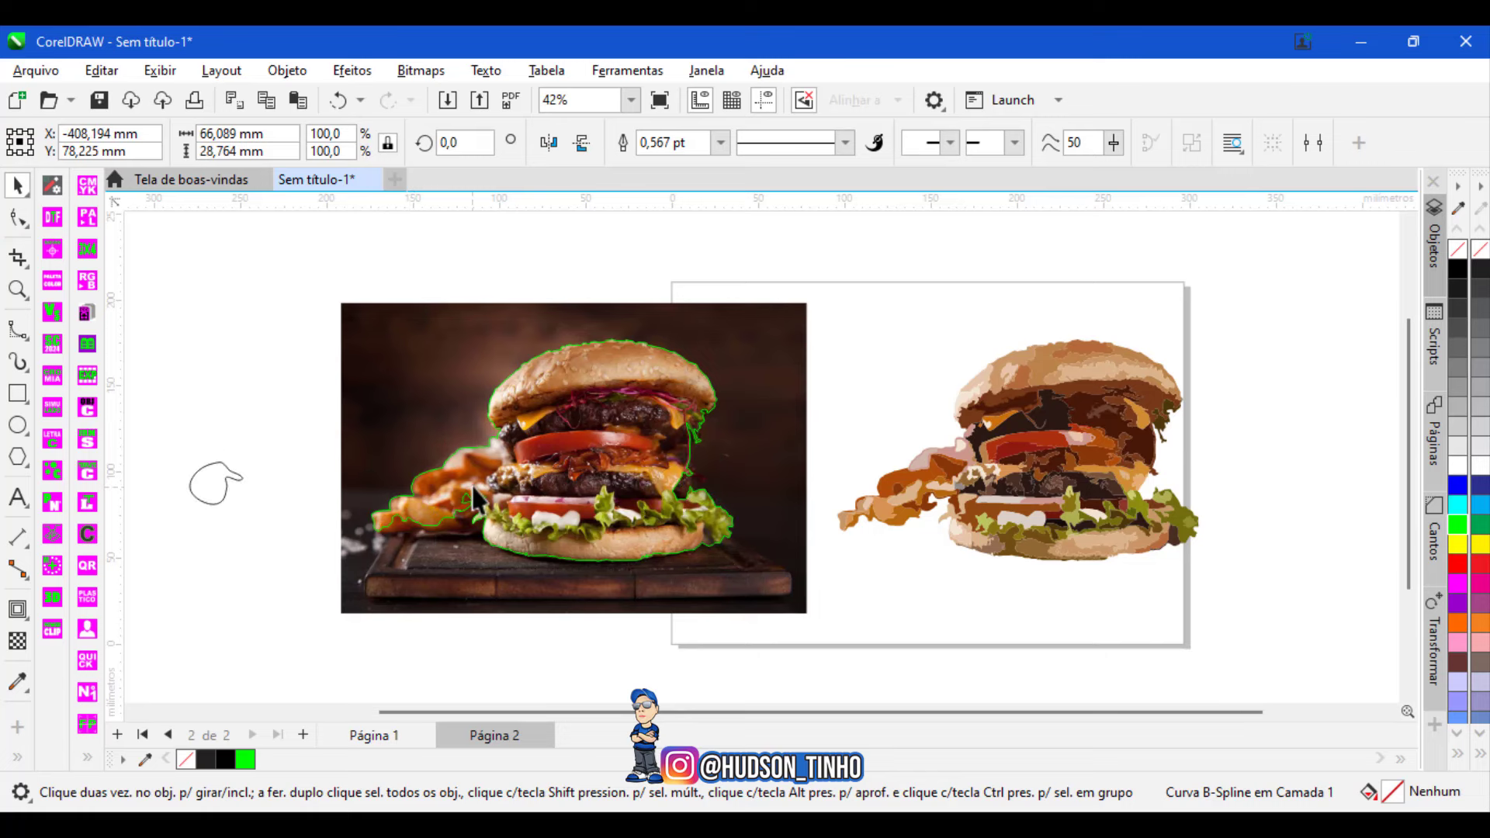
# Nudge the green burger outline one step left to line up with the B-spline shapes and select all three together.
pyautogui.scroll(-1, 474, 497)
pyautogui.scroll(1, 217, 458)
pyautogui.click(645, 438)
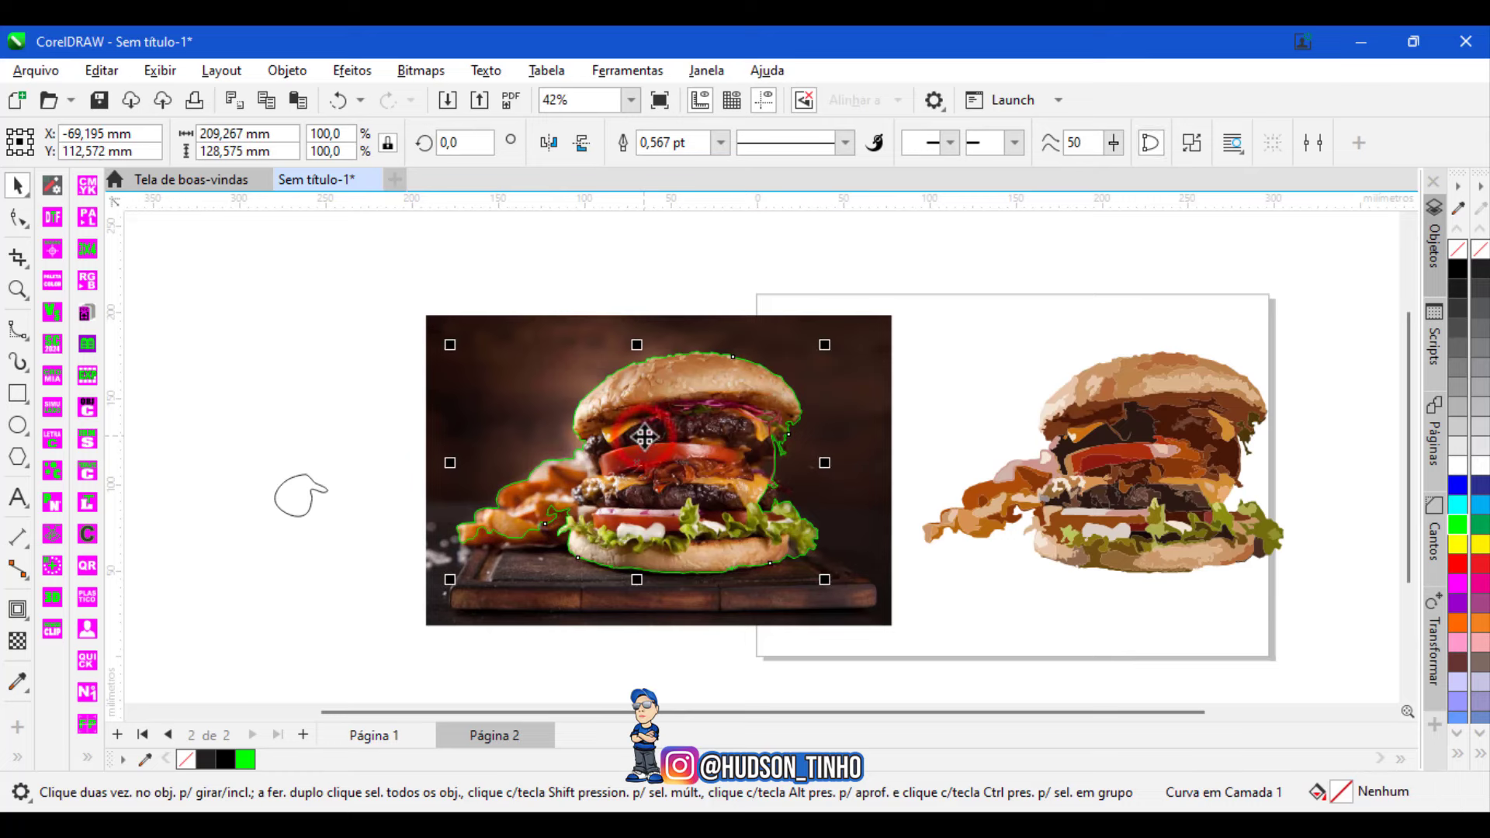
pyautogui.moveTo(645, 437); pyautogui.dragTo(435, 559)
pyautogui.scroll(-2, 182, 428)
pyautogui.click(181, 412)
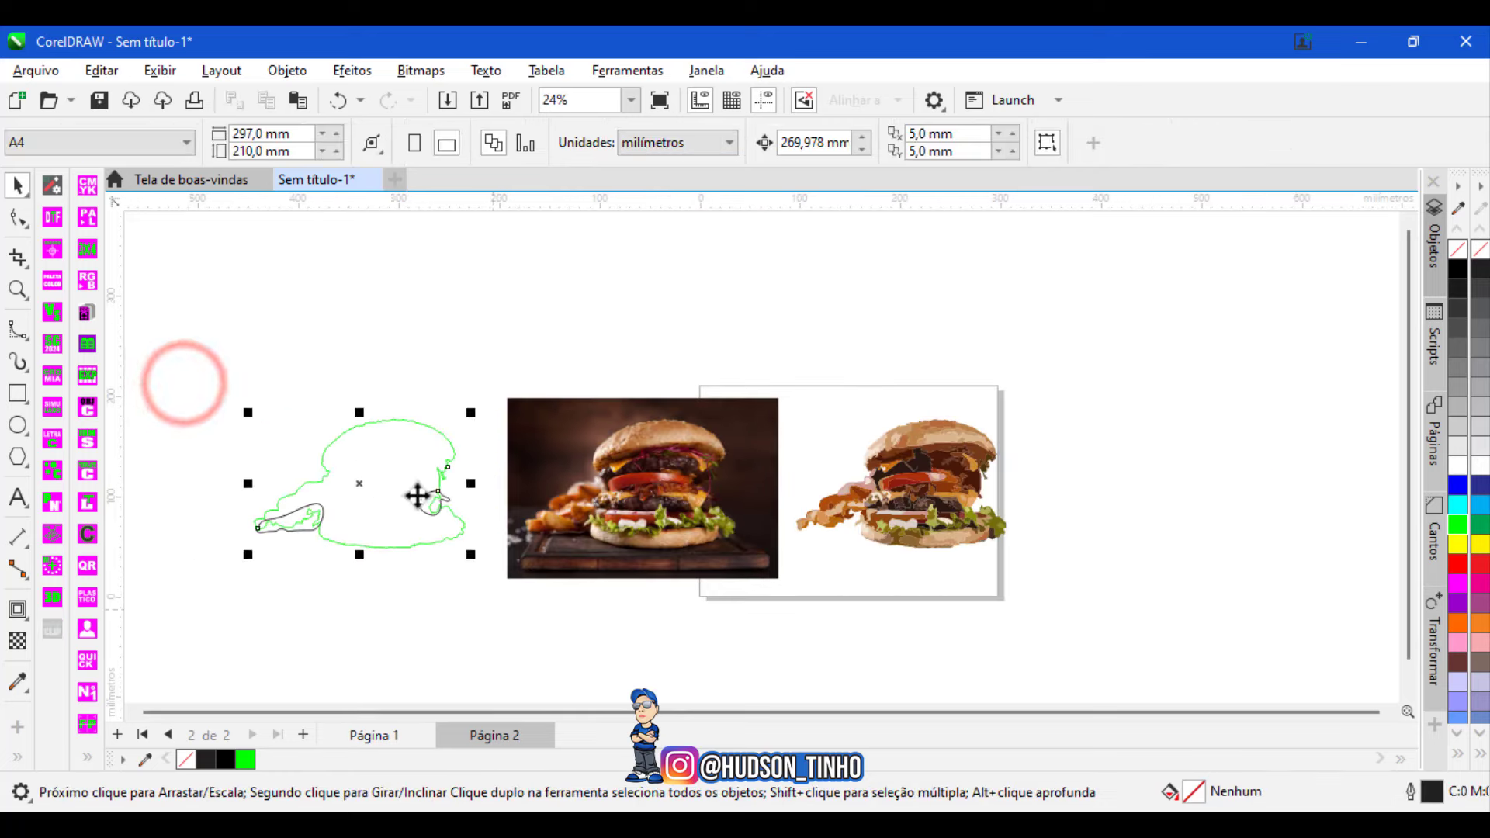
pyautogui.scroll(1, 416, 492)
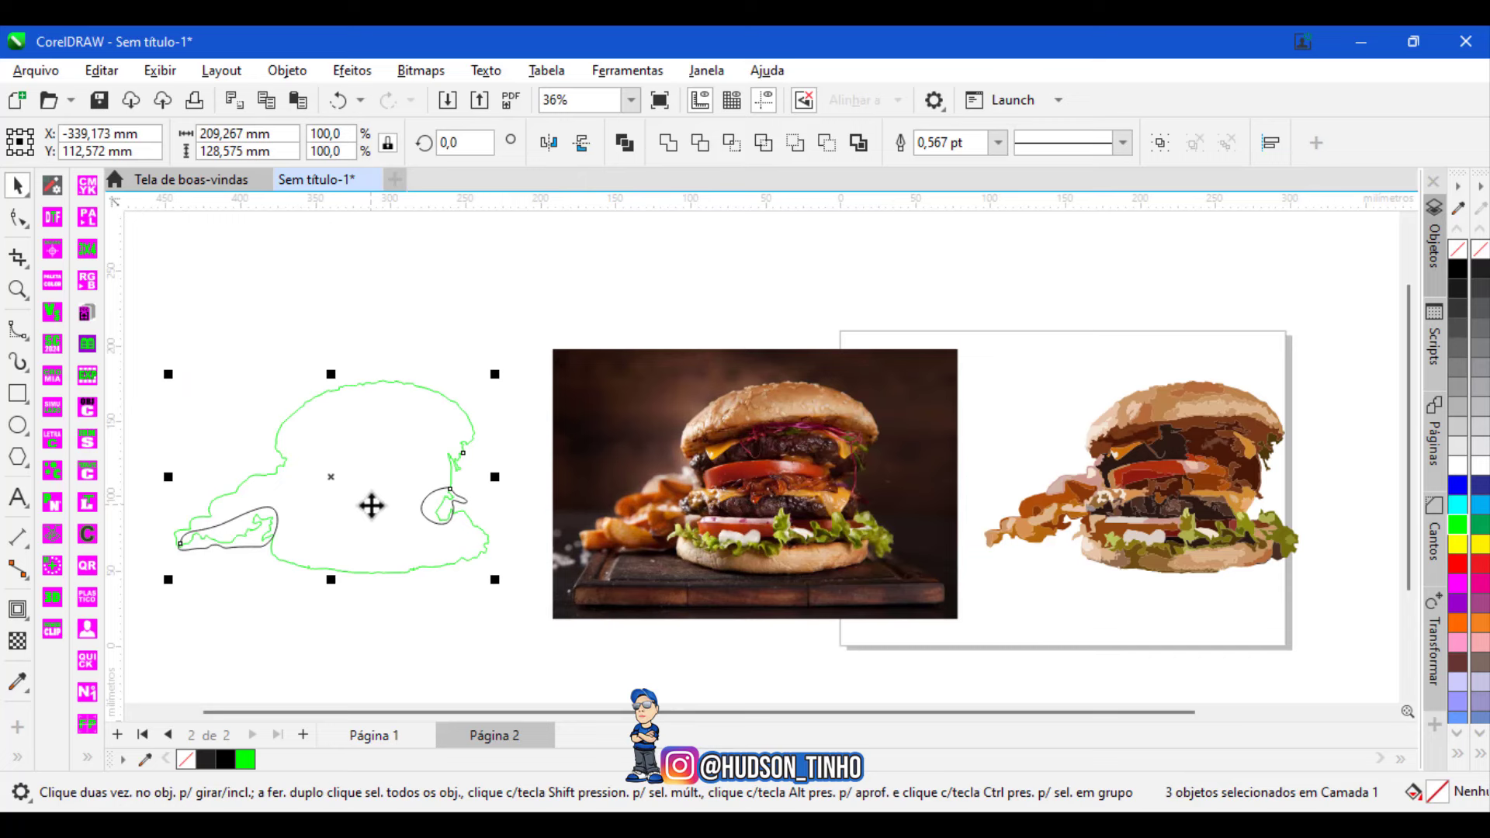
# Weld the green burger outline and both B-spline shapes into one outline and put it back over the burger photo.
pyautogui.click(667, 142)
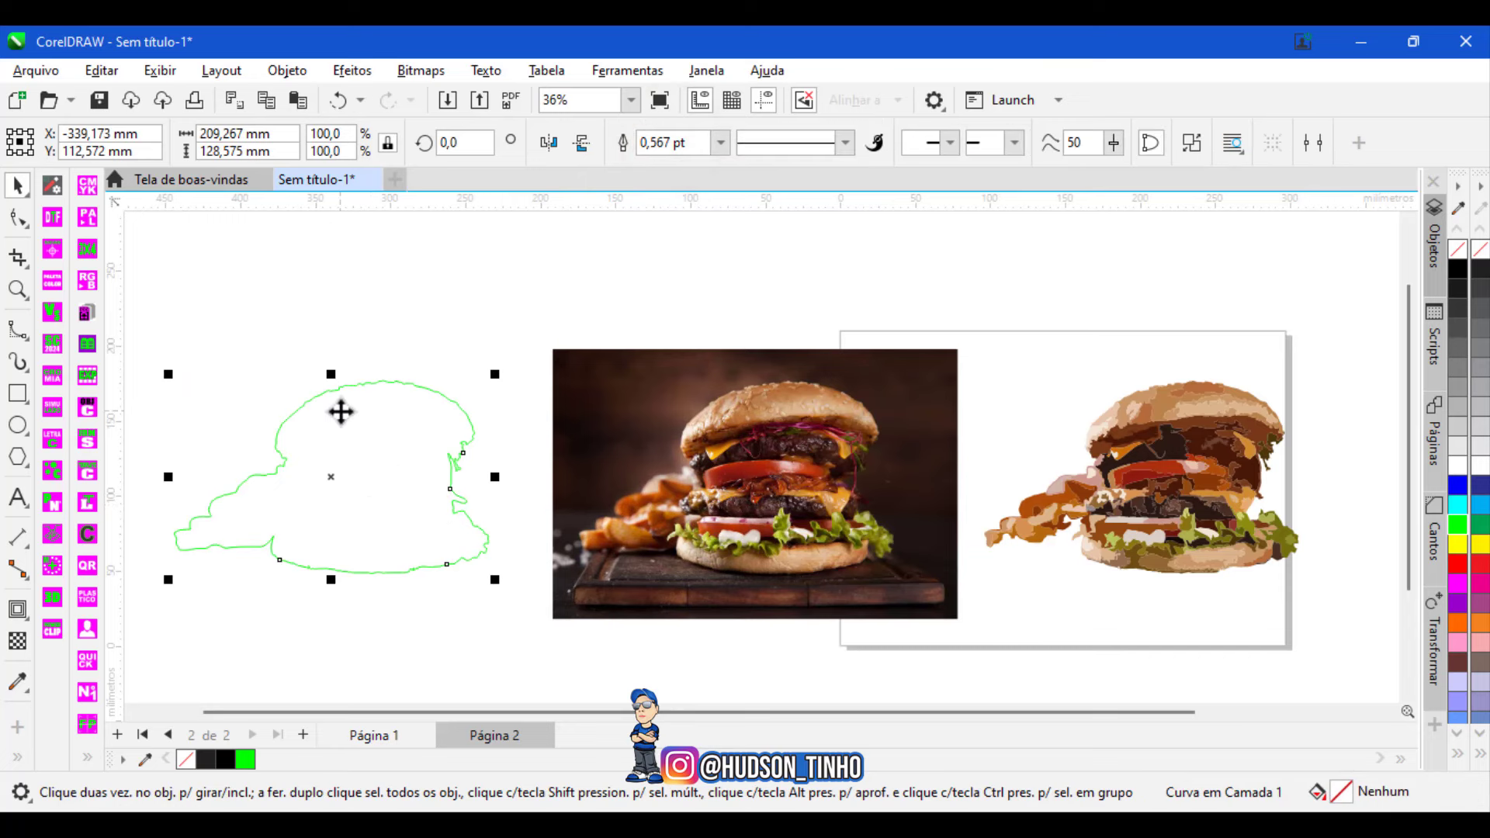
pyautogui.hotkey('ctrl', 'z')
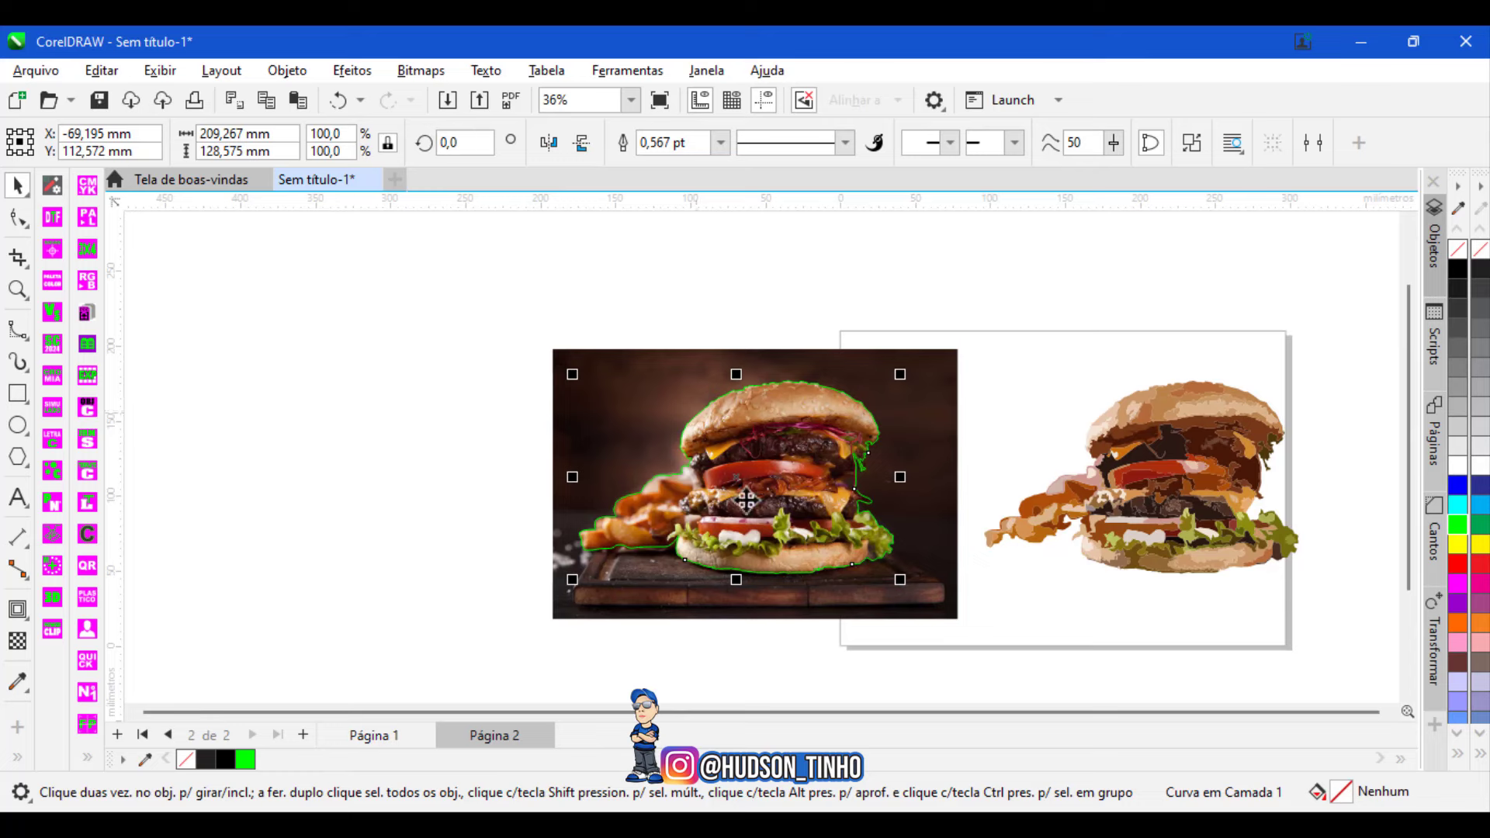
# Intersect the welded outline with the burger photo and place the resulting cutout off the photo, on its fries side.
pyautogui.scroll(1, 756, 513)
pyautogui.moveTo(378, 240); pyautogui.dragTo(1102, 682)
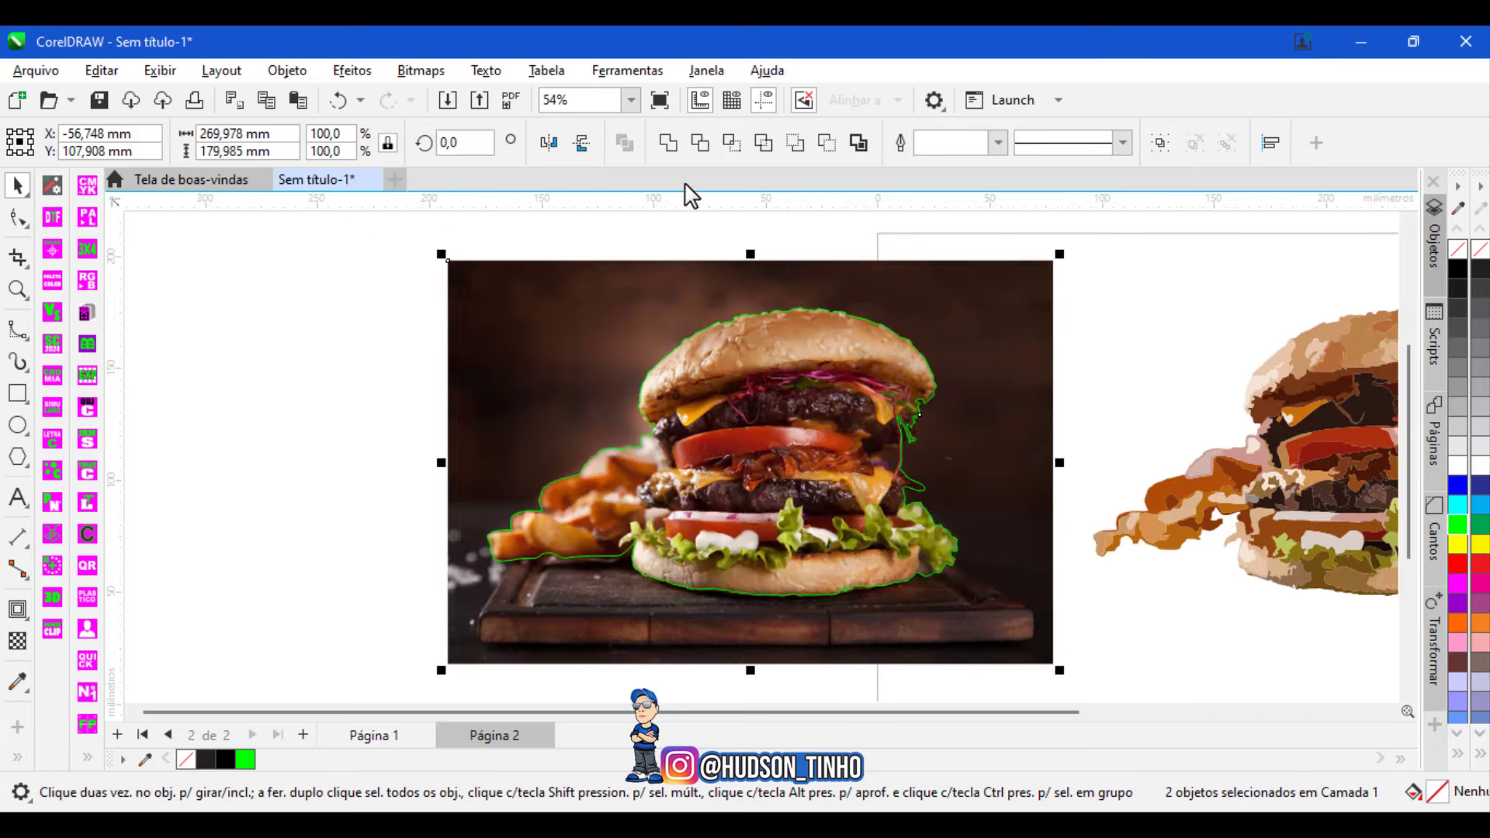
pyautogui.click(730, 143)
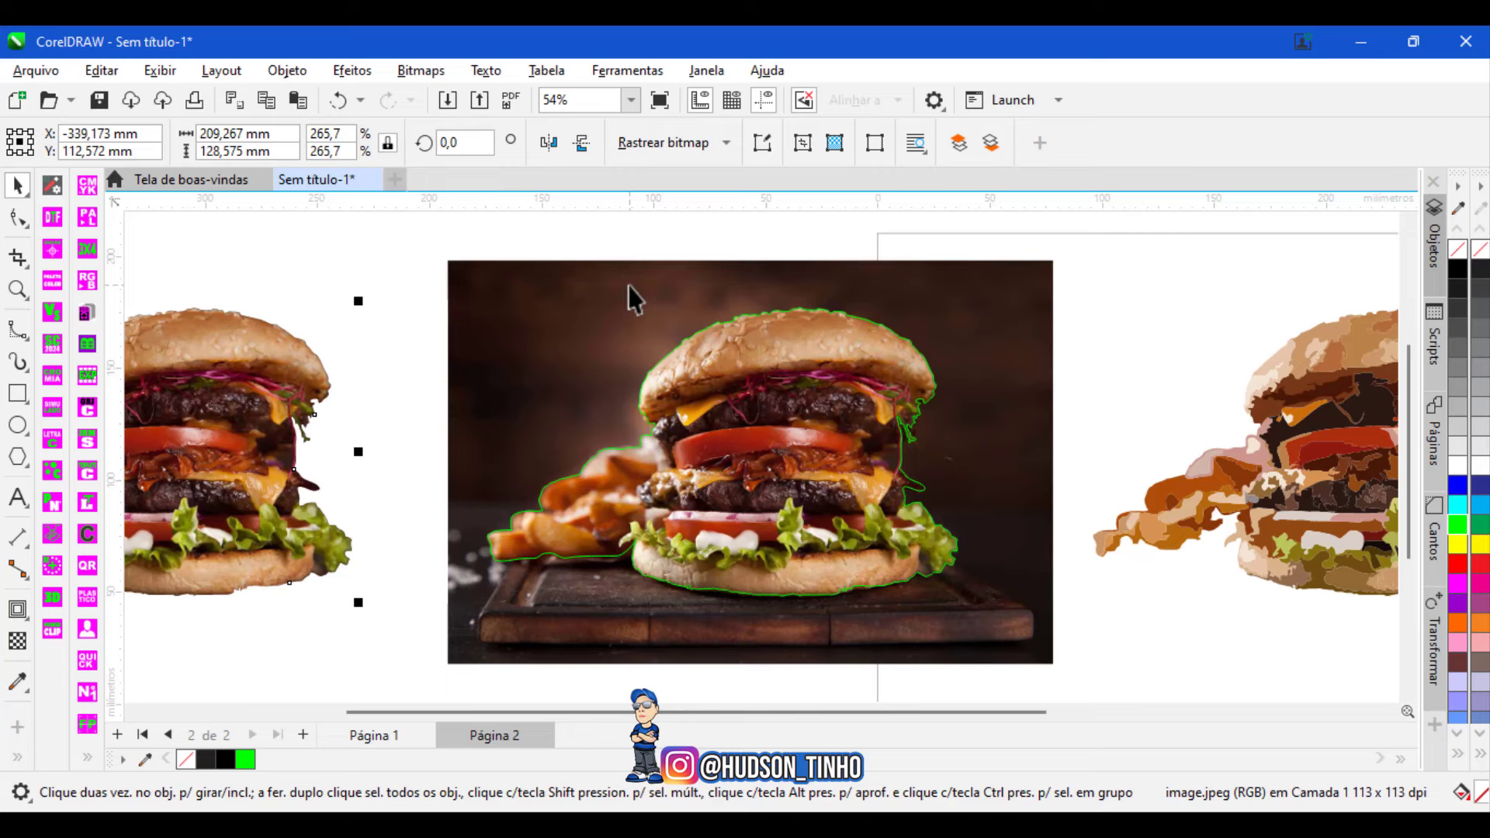
# Draw a closed B-spline about 9 × 14 mm around the dark background enclosed by the thin red stem at the burger cutout's right edge.
pyautogui.scroll(5, 289, 452)
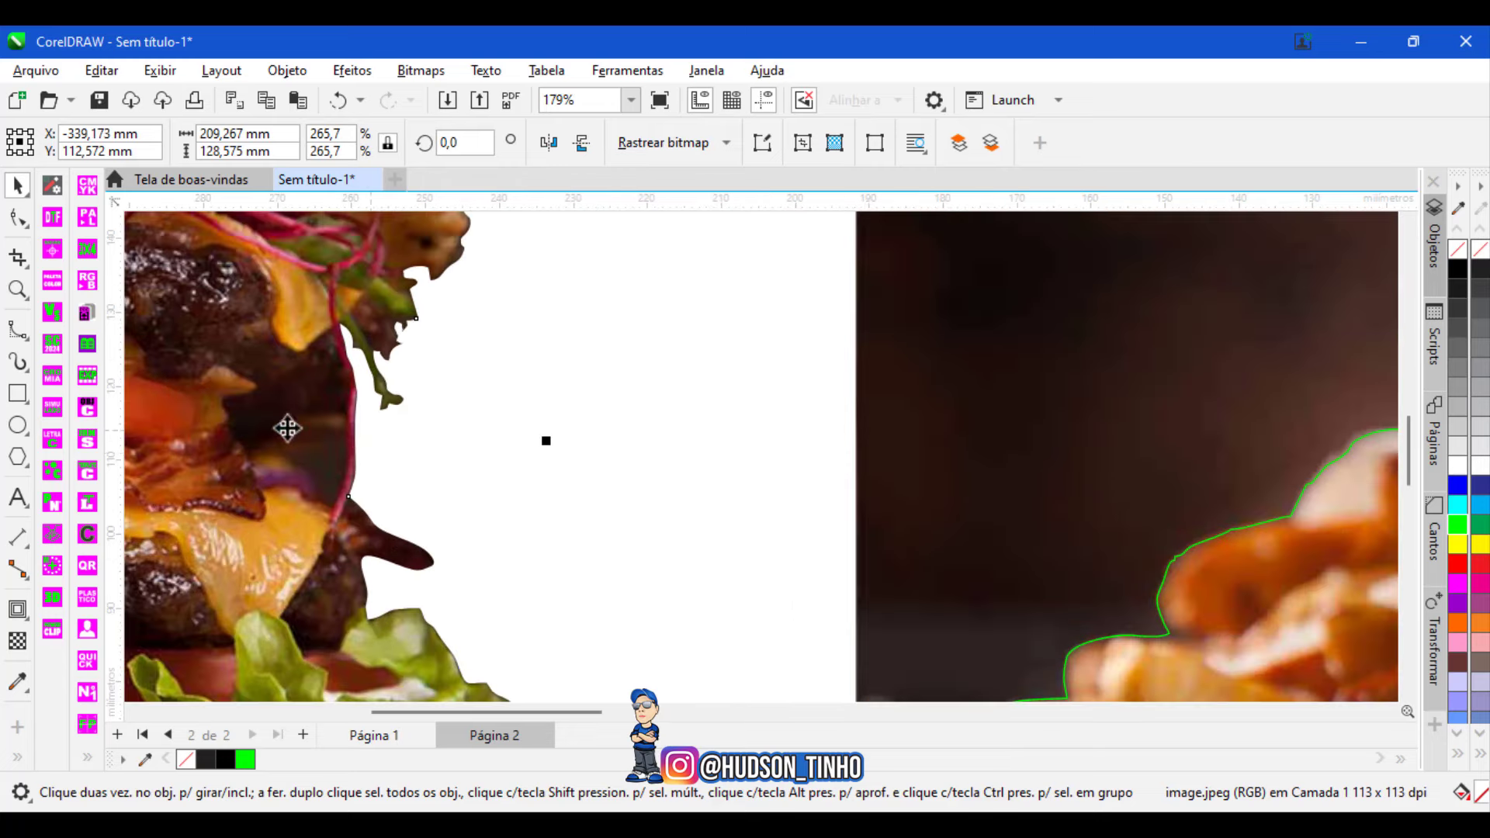
pyautogui.click(15, 334)
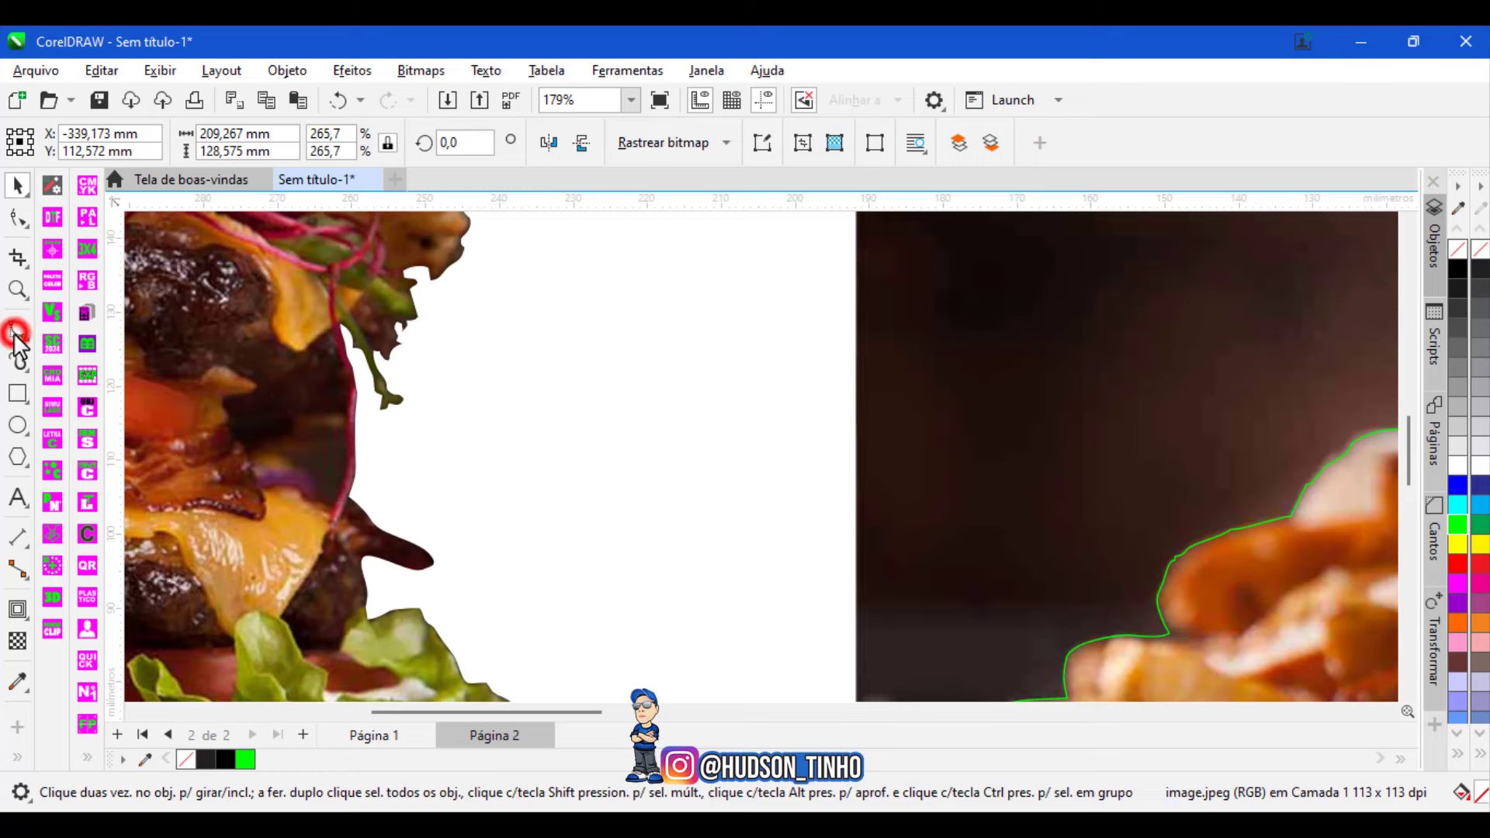
pyautogui.scroll(2, 293, 406)
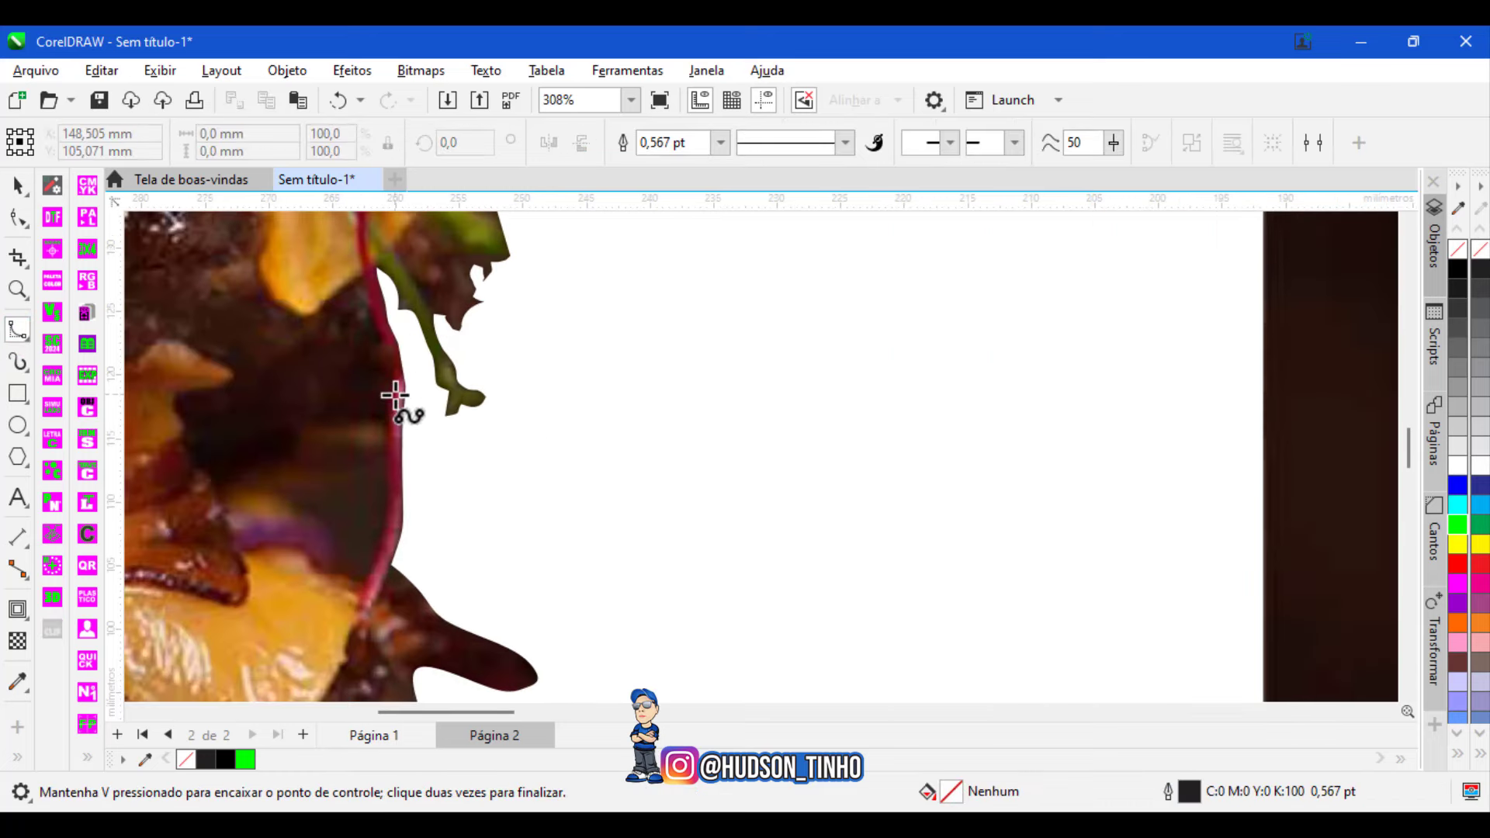
pyautogui.click(395, 395)
pyautogui.click(385, 432)
pyautogui.click(382, 447)
pyautogui.click(352, 455)
pyautogui.click(335, 470)
pyautogui.click(286, 461)
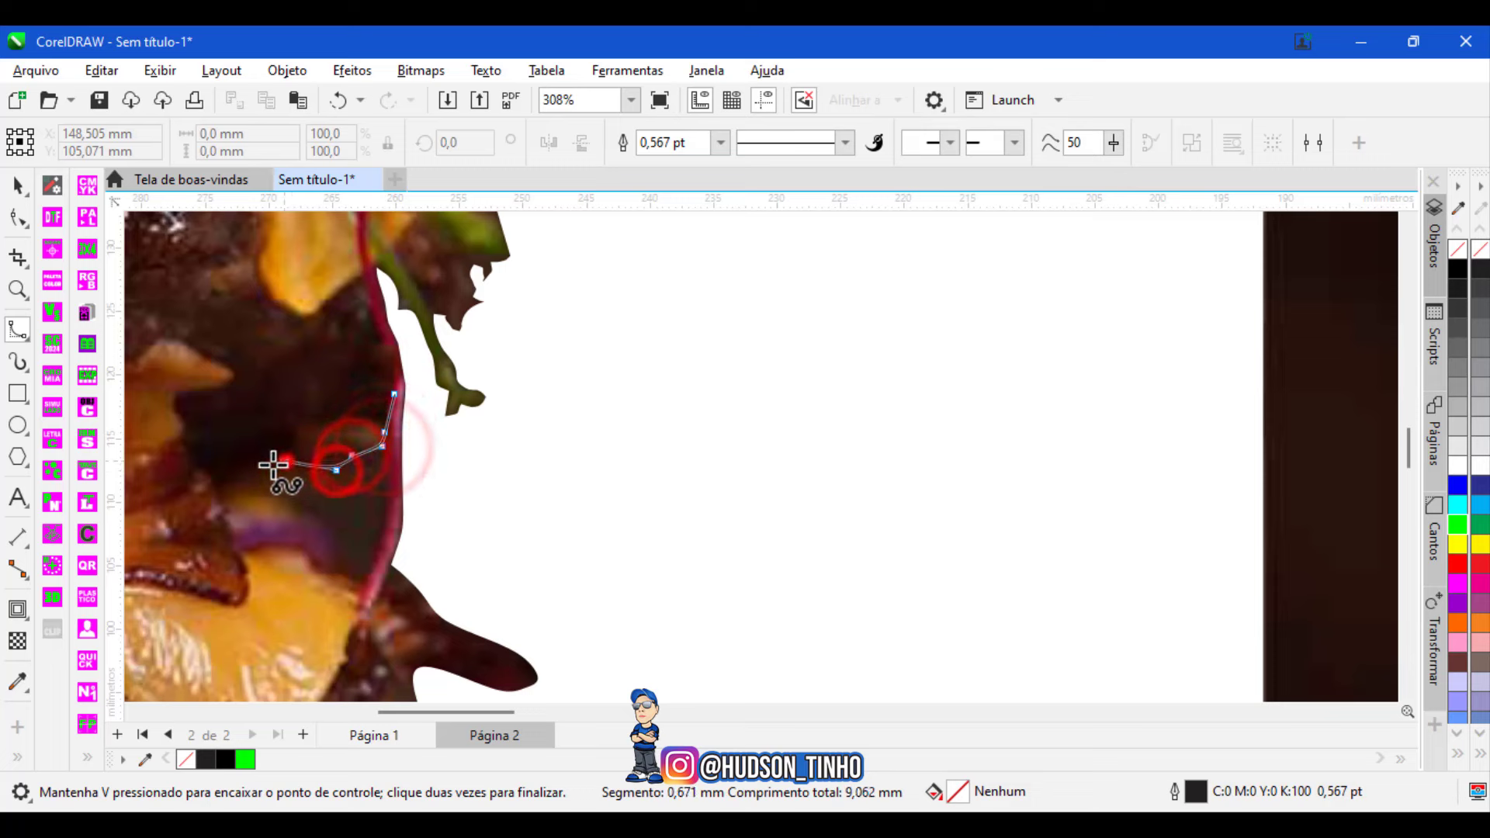
pyautogui.click(300, 506)
pyautogui.click(365, 590)
pyautogui.click(394, 395)
pyautogui.click(17, 187)
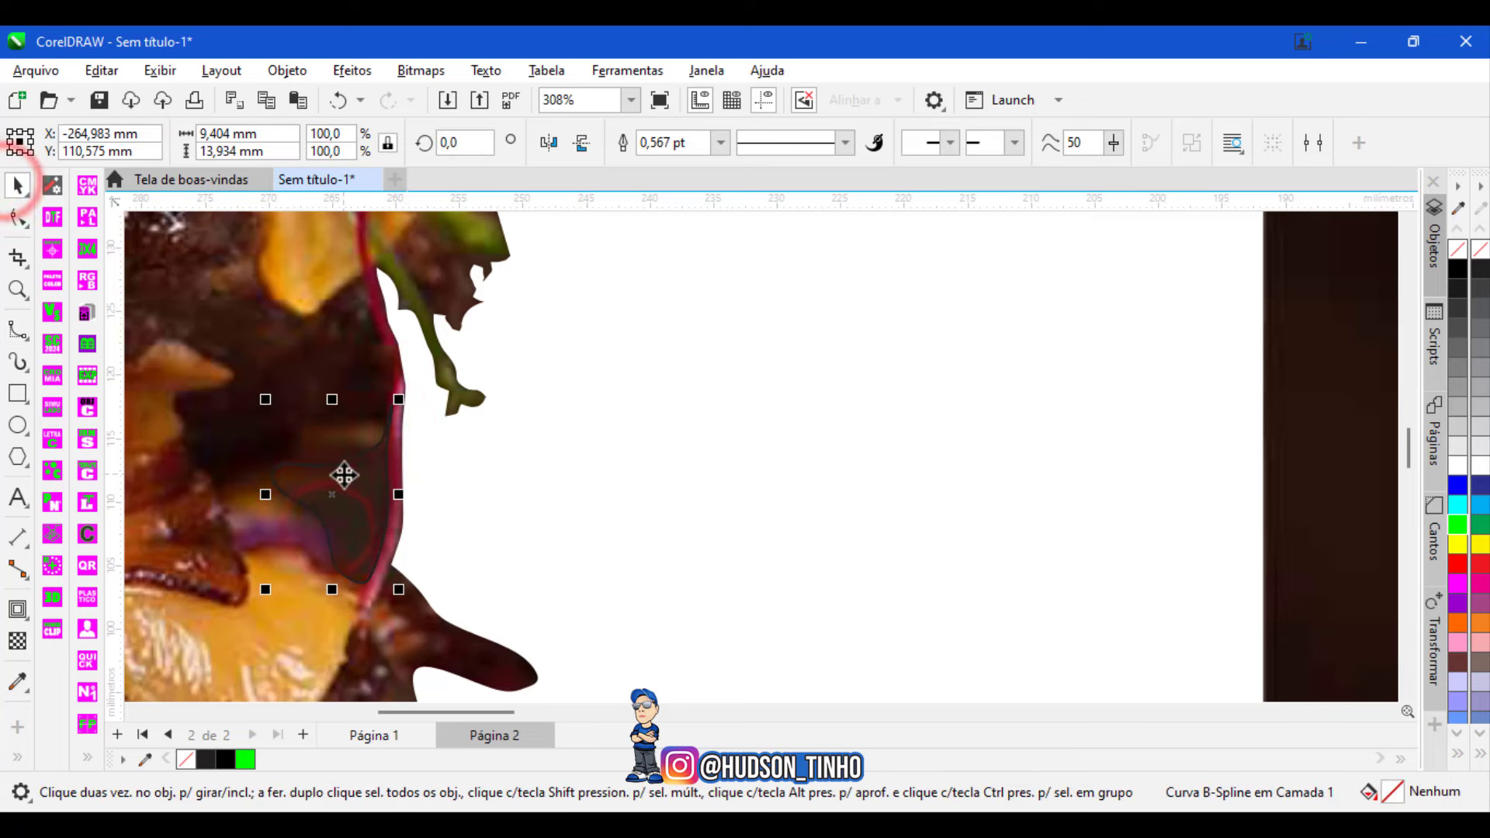
# Fill the B-spline with blue and subtract it from the burger cutout using Back minus Front.
pyautogui.click(1459, 483)
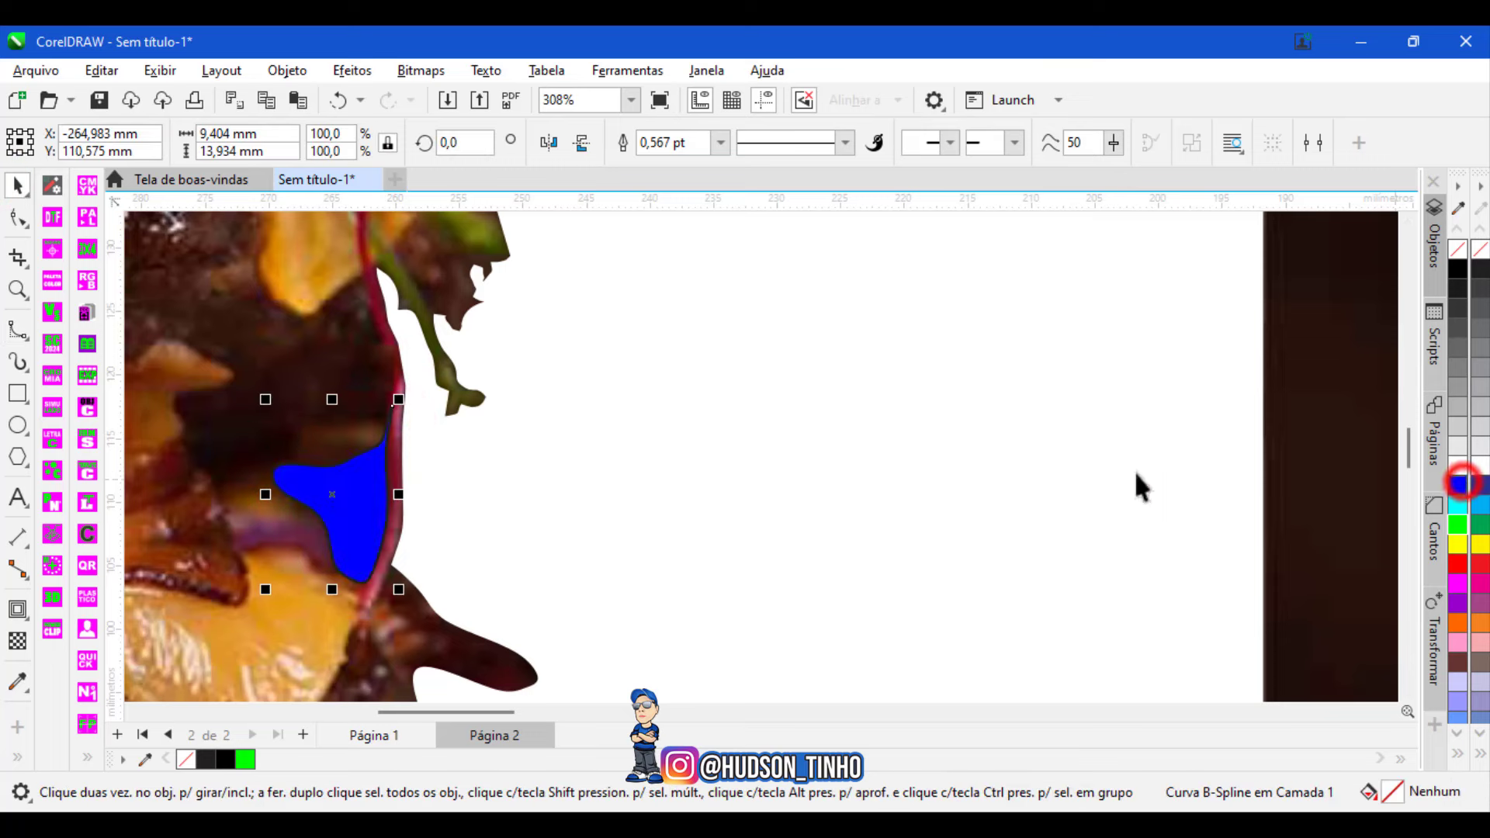
pyautogui.scroll(-3, 394, 483)
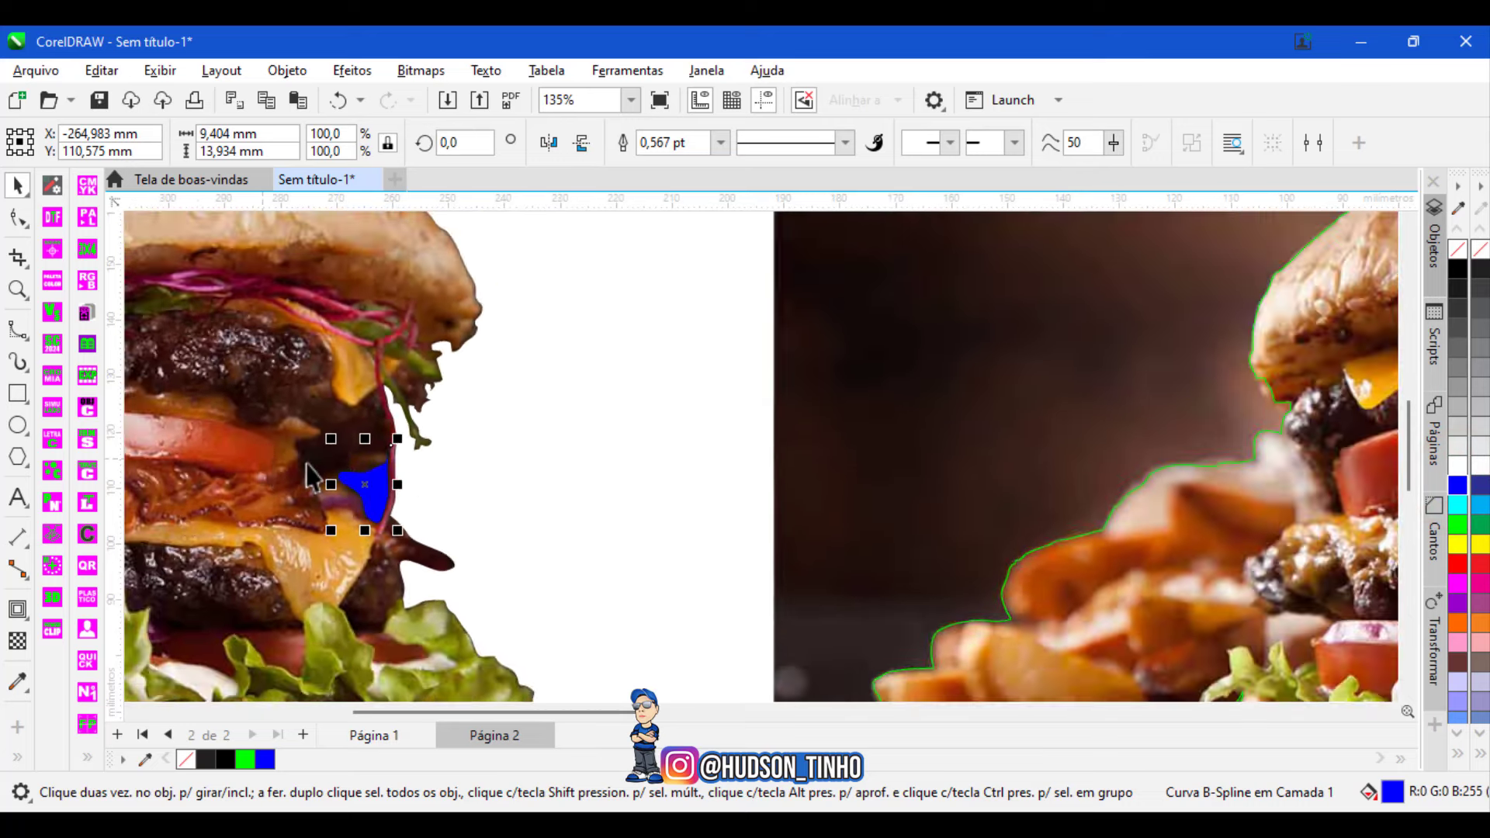
pyautogui.scroll(2, 377, 503)
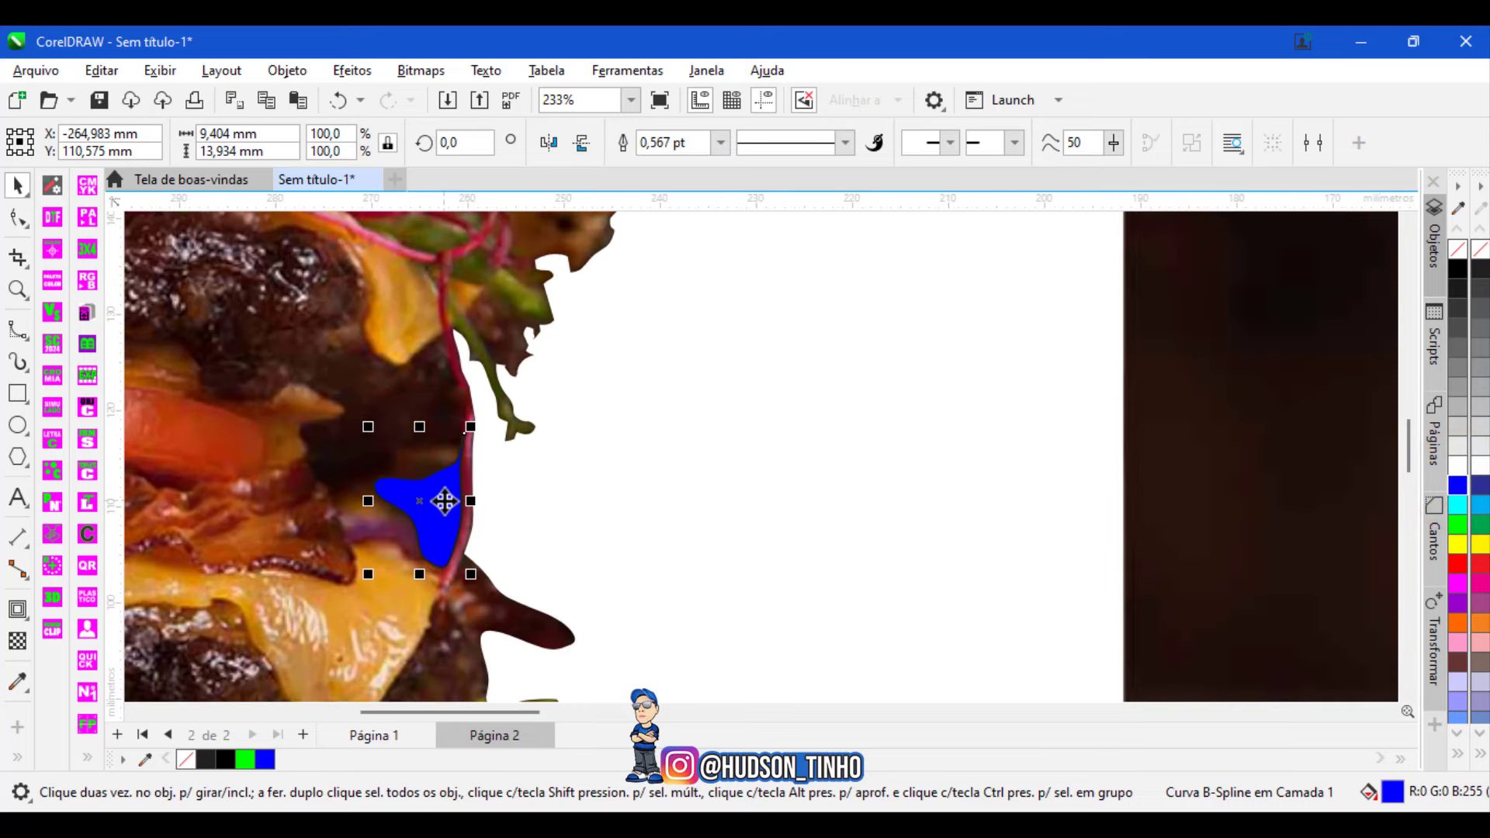
pyautogui.keyDown('shift'); pyautogui.click(389, 394); pyautogui.keyUp('shift')
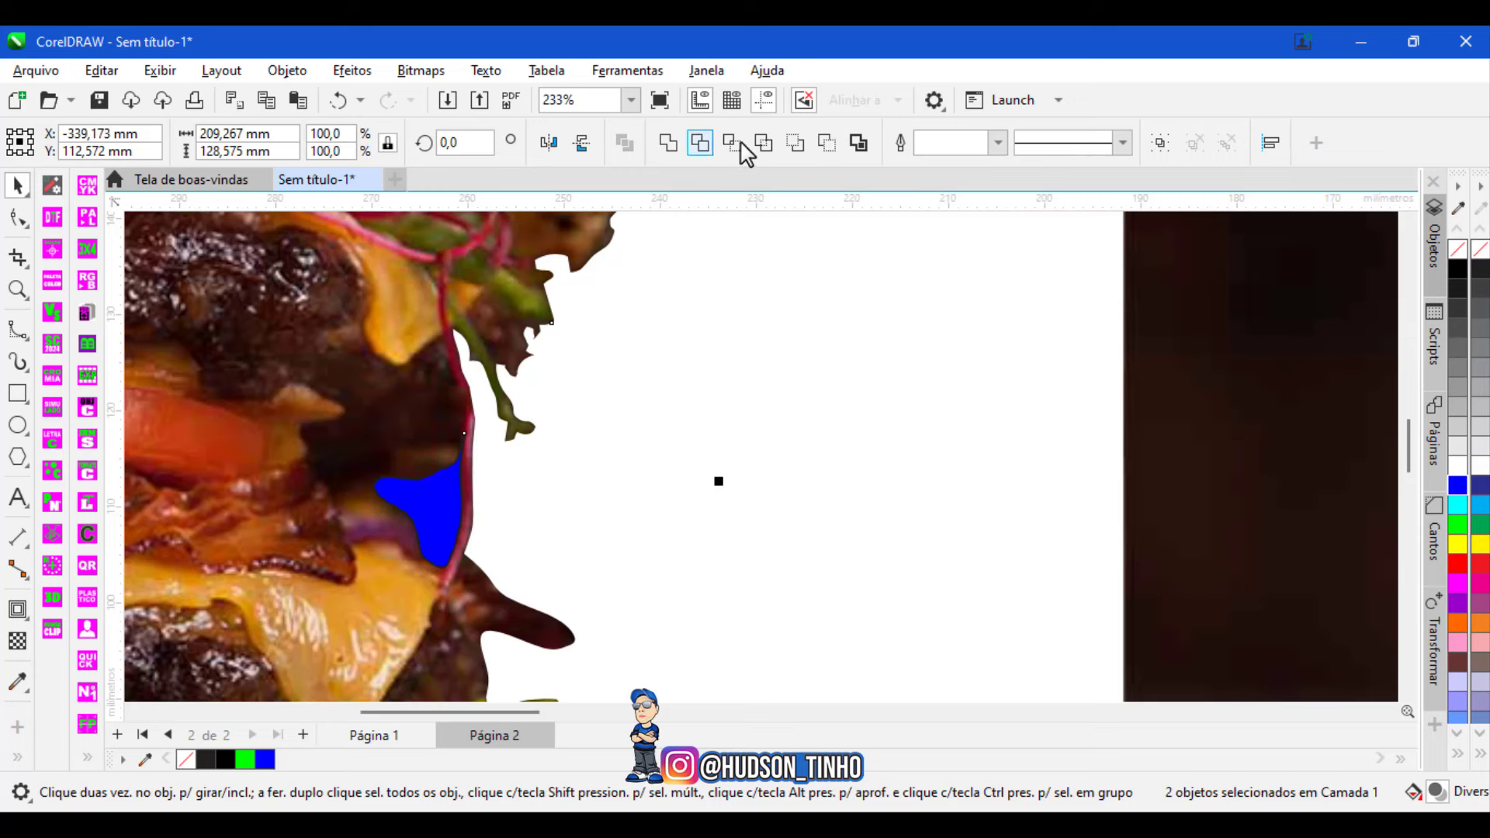
pyautogui.click(827, 147)
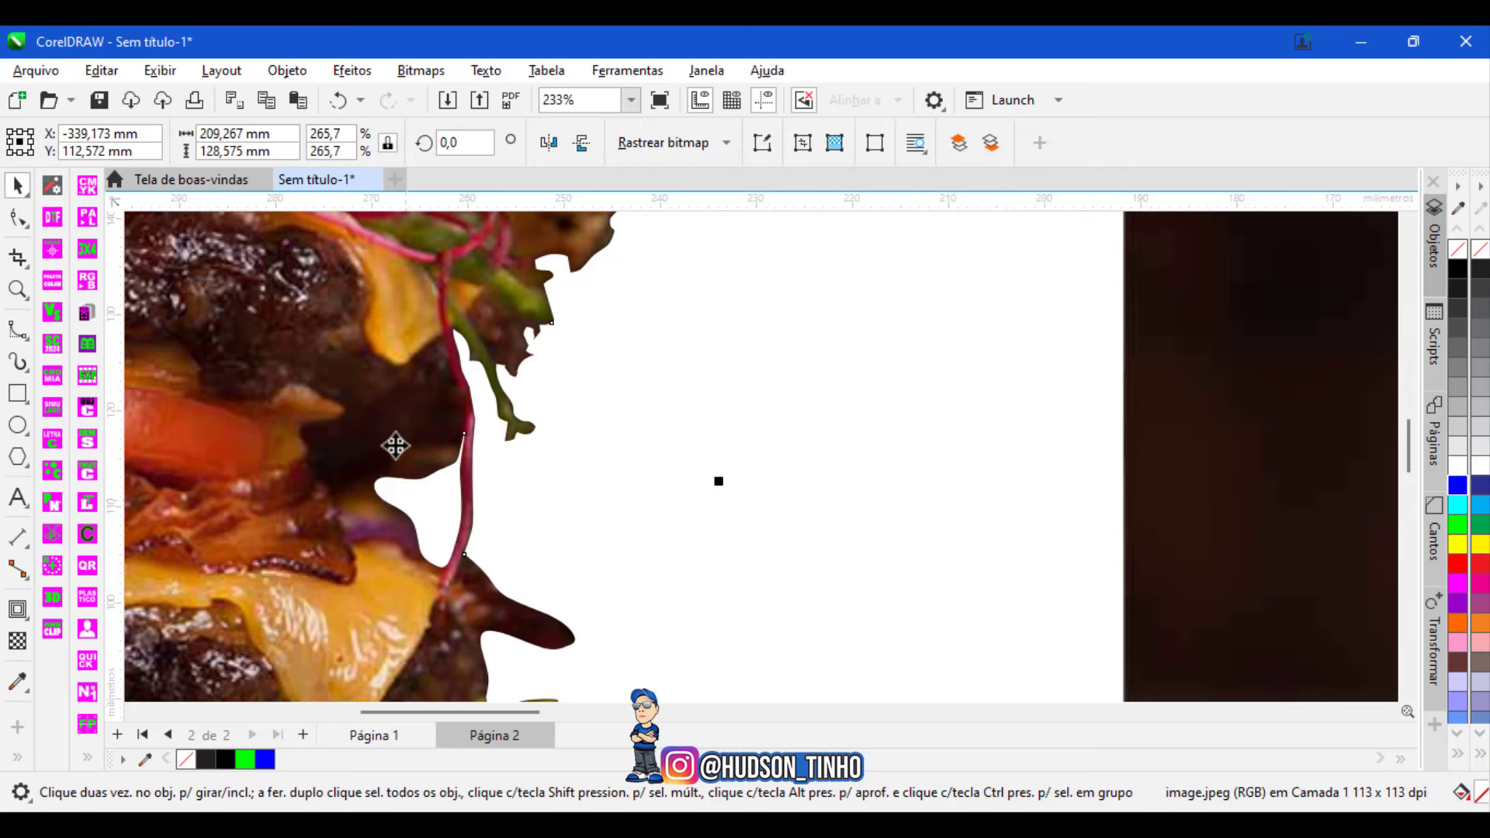
pyautogui.click(423, 469)
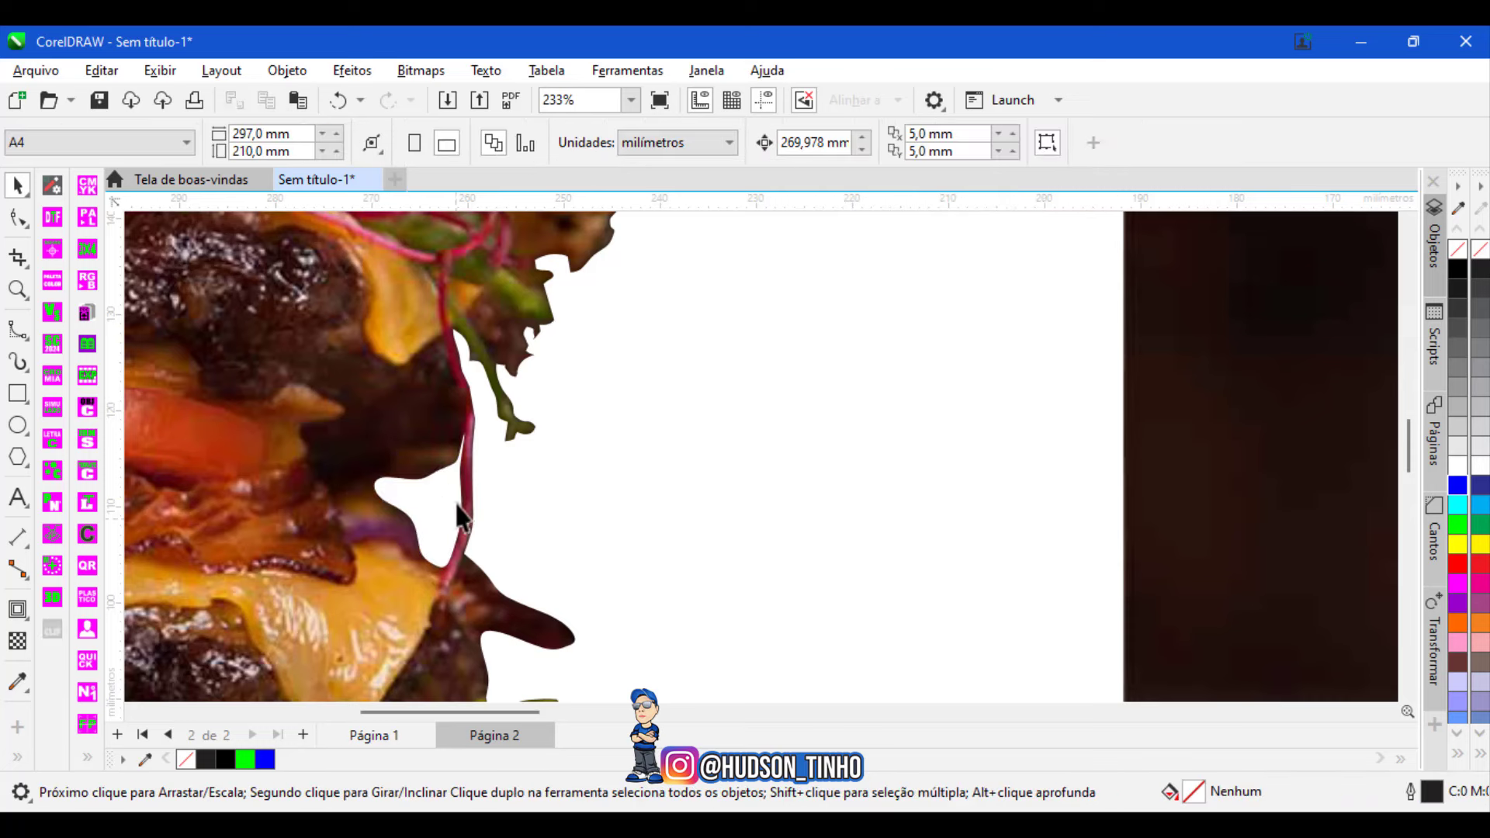
# Start a B-spline down the right edge of the bottom bun, beside the dark background left next to the lettuce.
pyautogui.scroll(-4, 551, 445)
pyautogui.scroll(3, 345, 451)
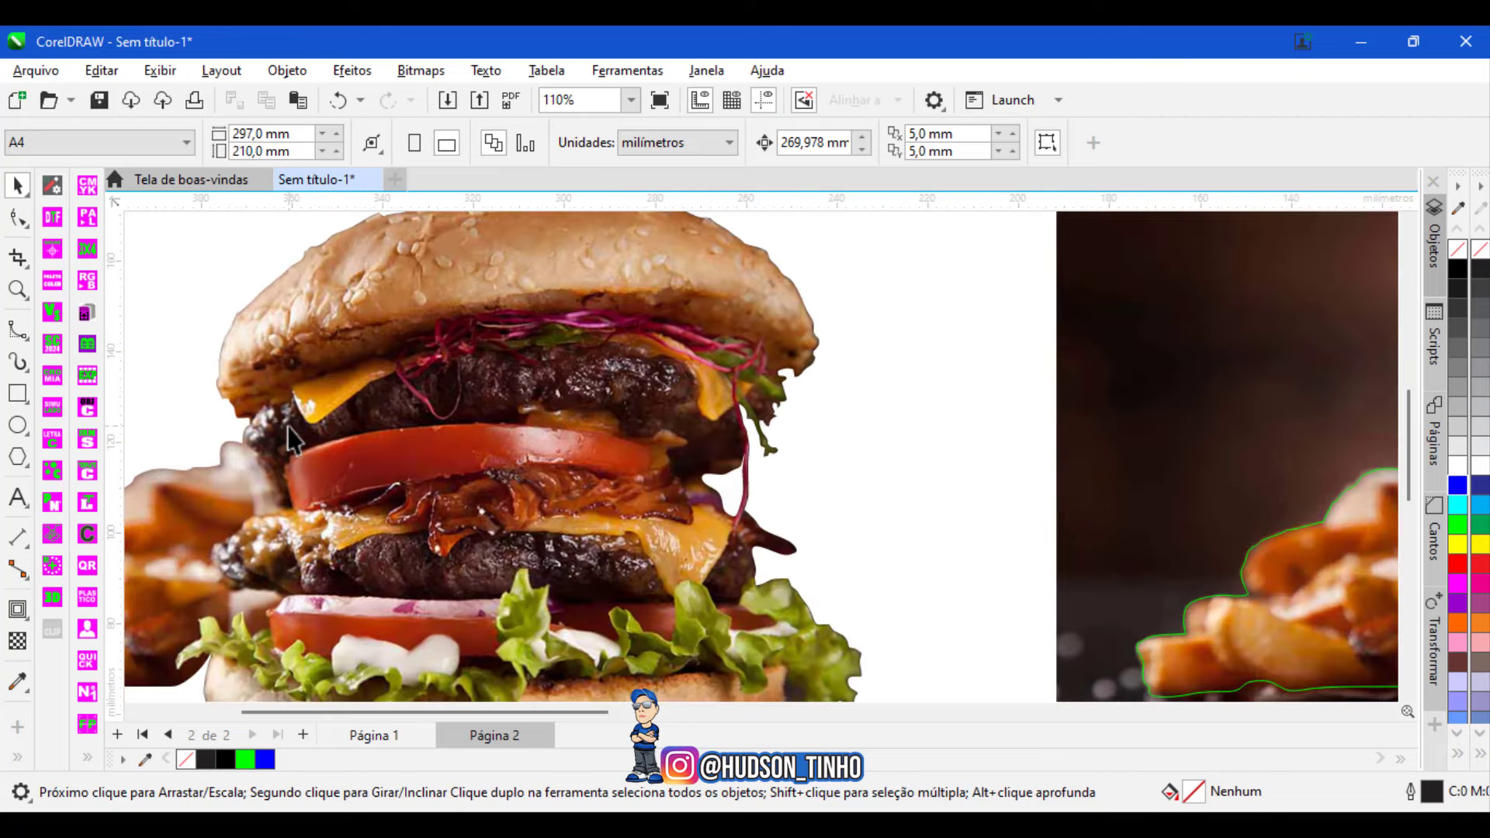
pyautogui.scroll(-1, 362, 496)
pyautogui.scroll(2, 683, 668)
pyautogui.scroll(2, 668, 613)
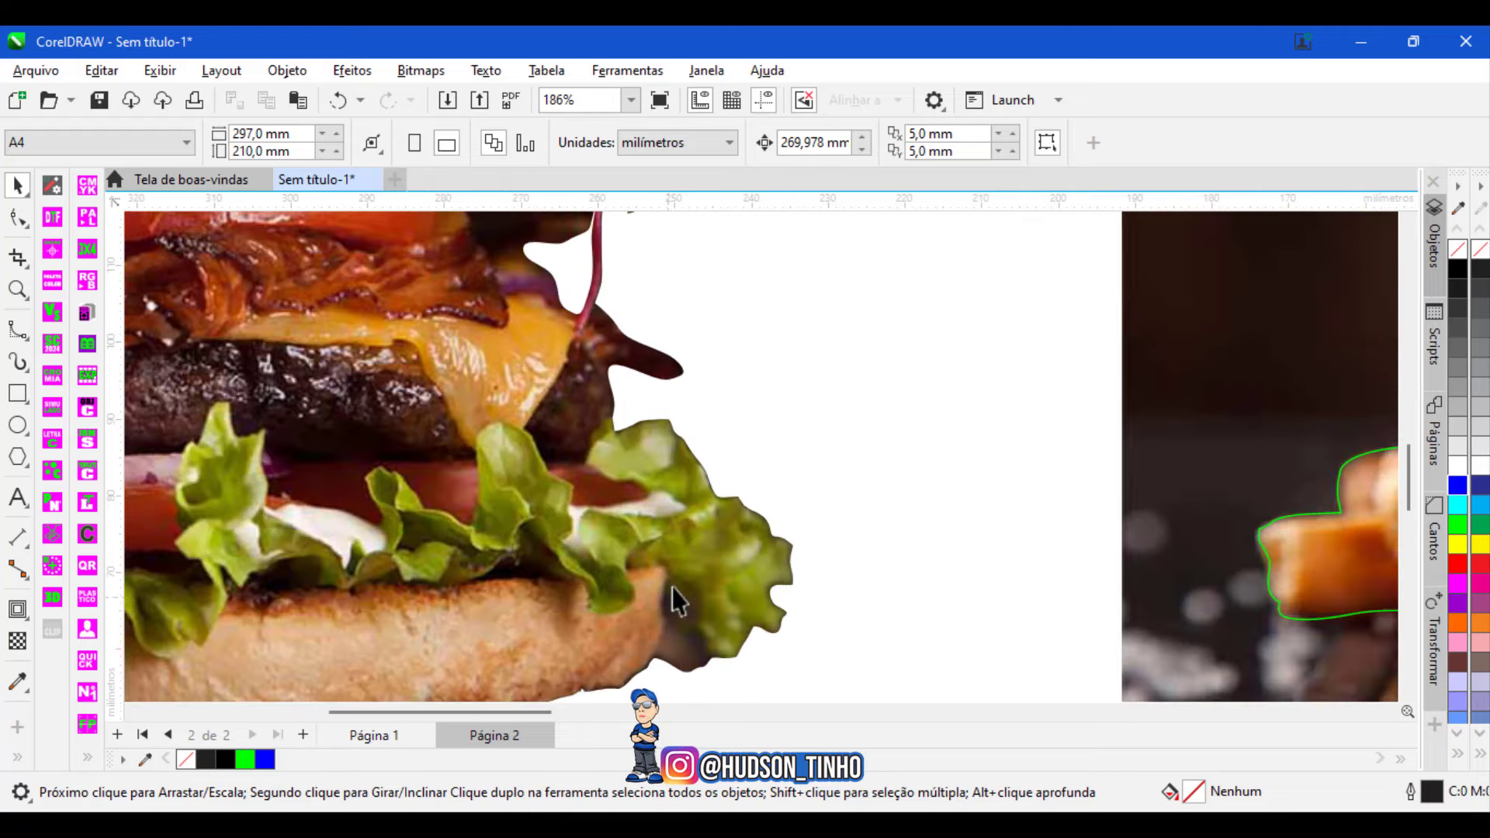
pyautogui.scroll(2, 686, 669)
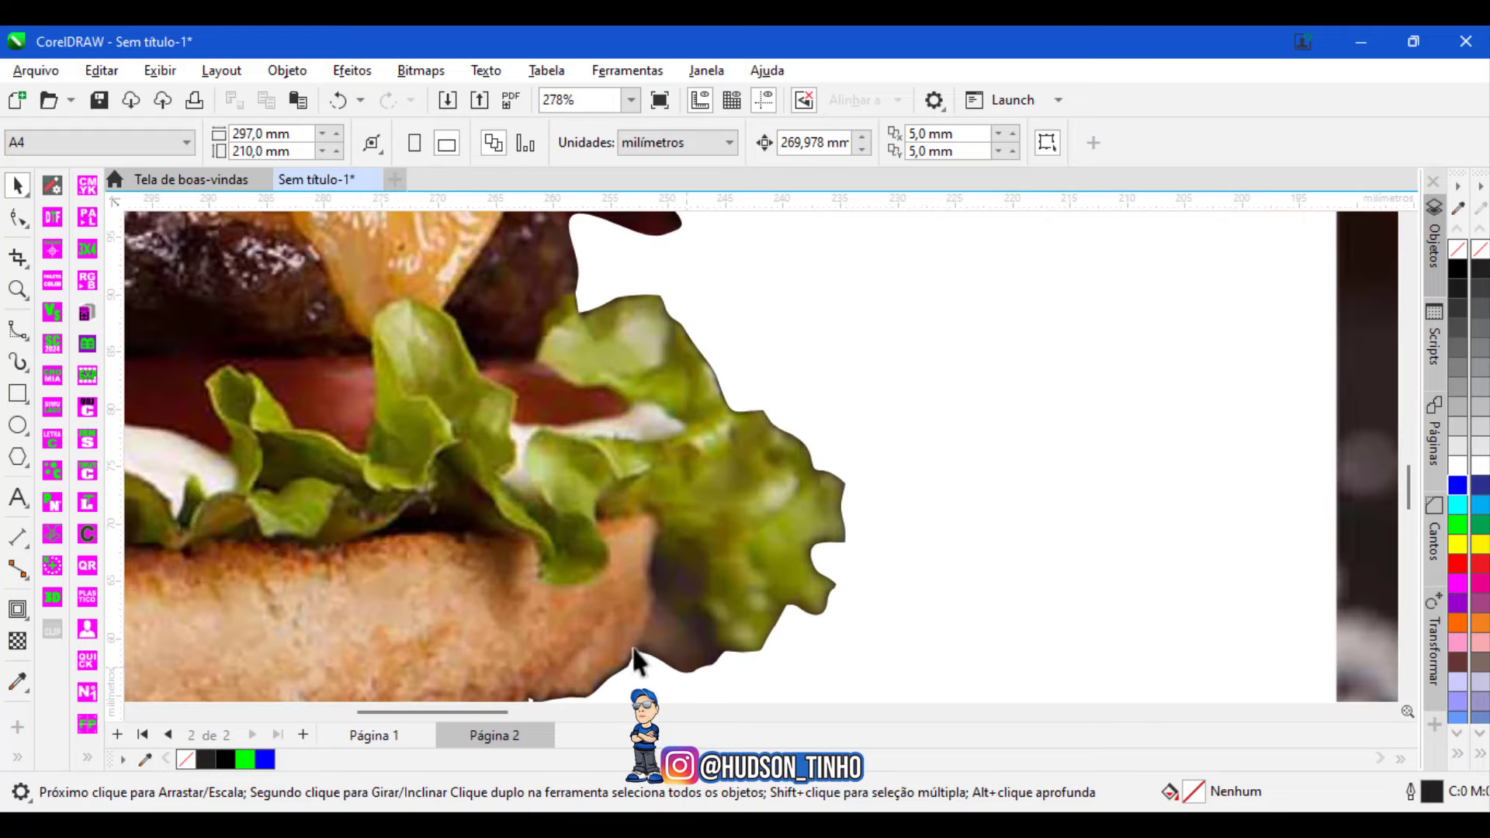
pyautogui.click(14, 342)
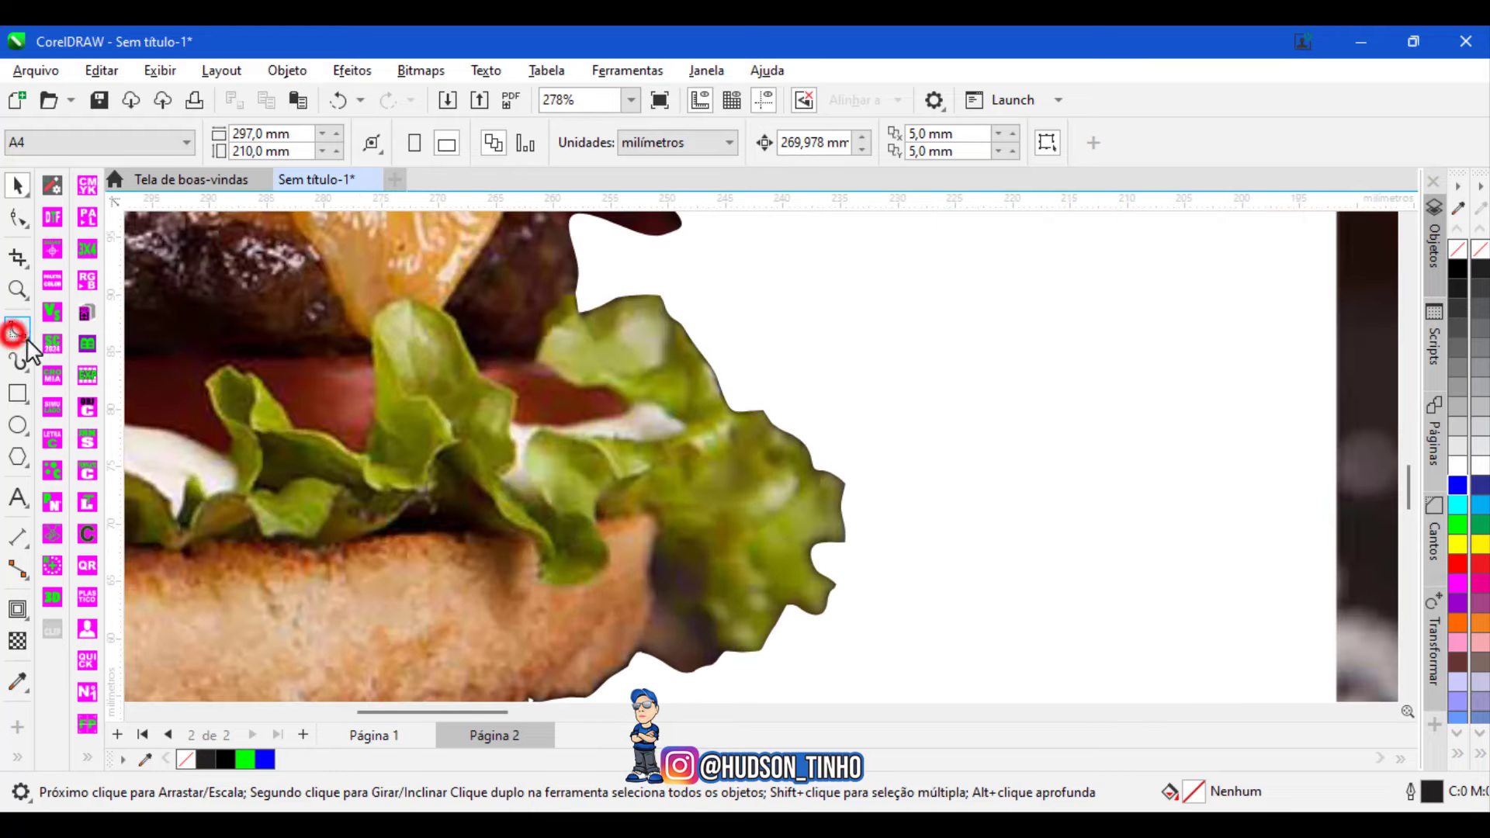
pyautogui.click(658, 526)
pyautogui.click(647, 556)
pyautogui.click(646, 574)
pyautogui.click(654, 601)
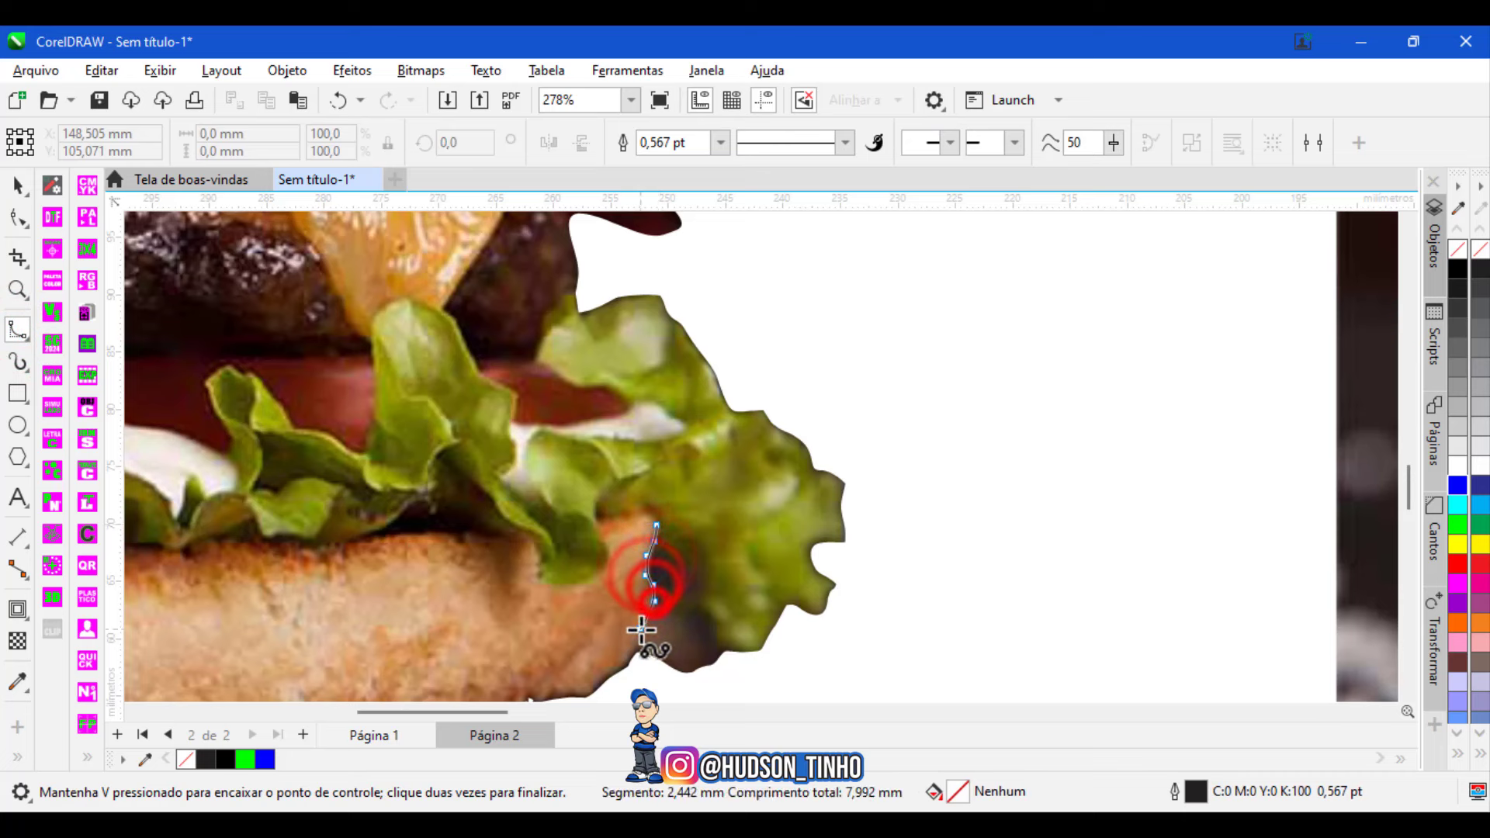
pyautogui.click(673, 591)
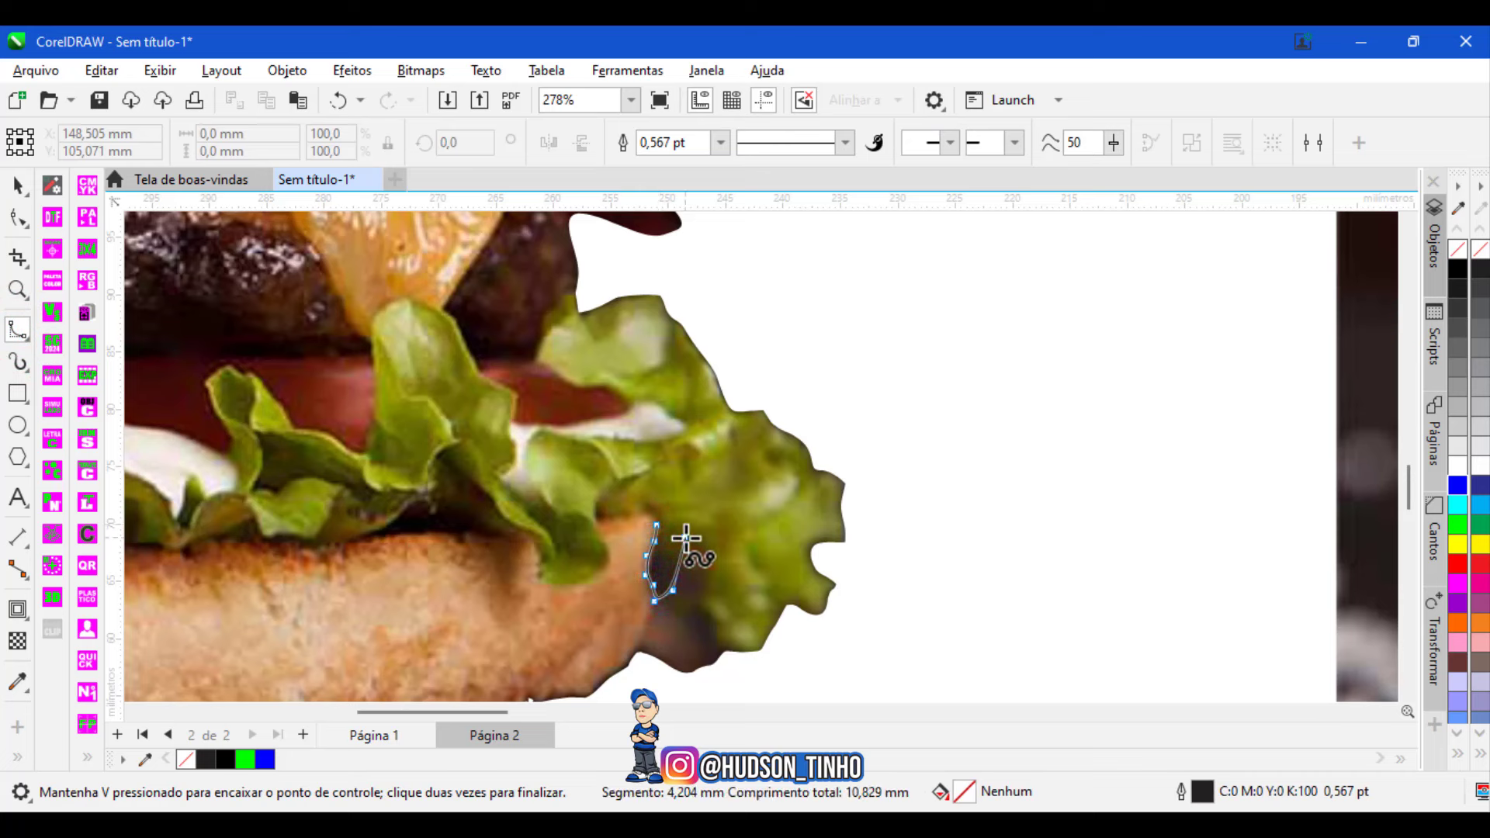
pyautogui.click(686, 536)
pyautogui.click(738, 523)
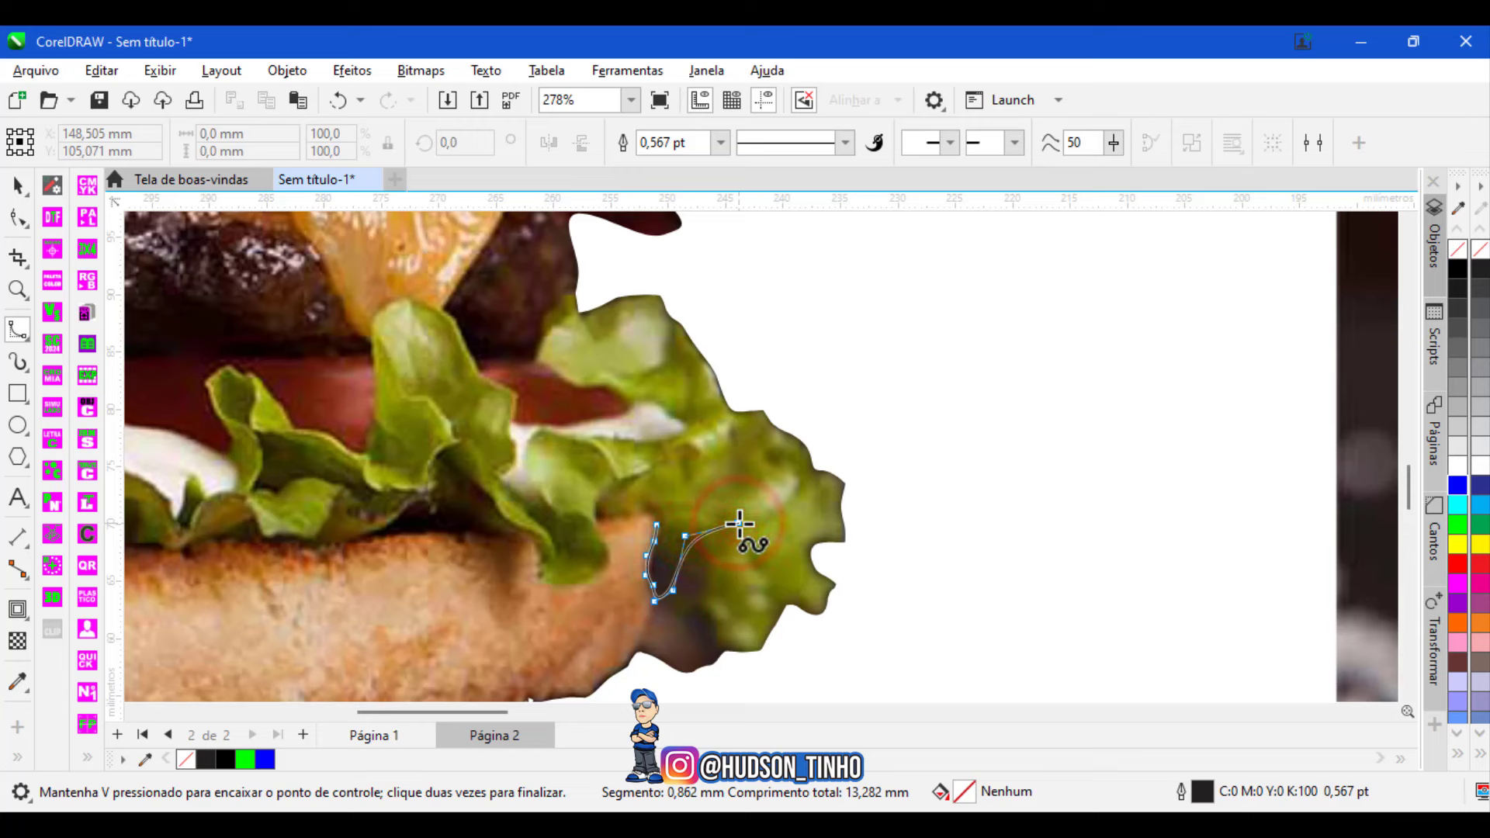
pyautogui.press('BackSpace')
pyautogui.press('BackSpace')
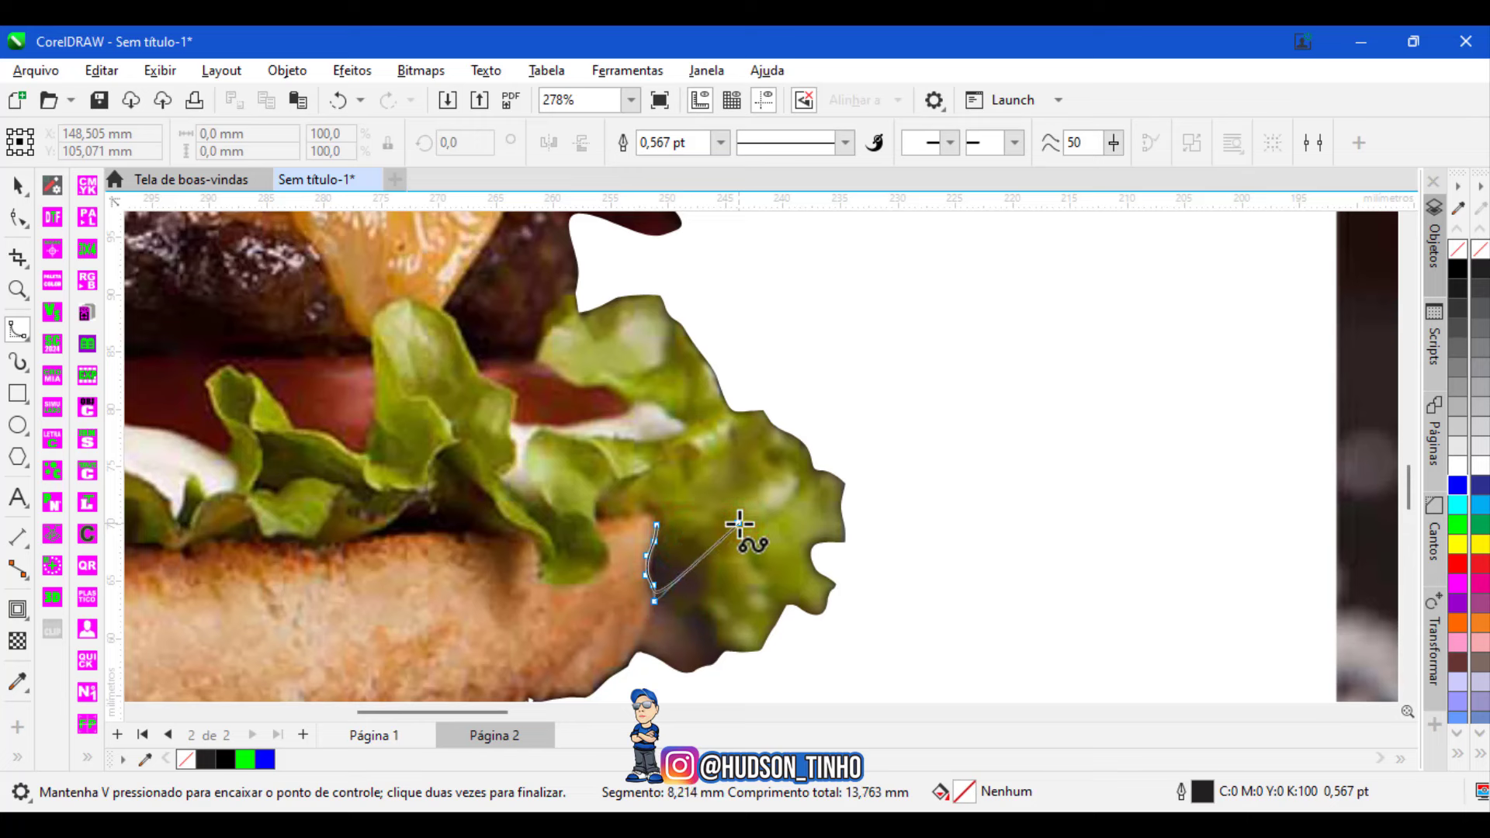
# Continue the B-spline below the bun and close it around the dark gap beside the lettuce, about 7 × 13 mm overall.
pyautogui.click(644, 625)
pyautogui.click(639, 651)
pyautogui.click(663, 680)
pyautogui.click(702, 680)
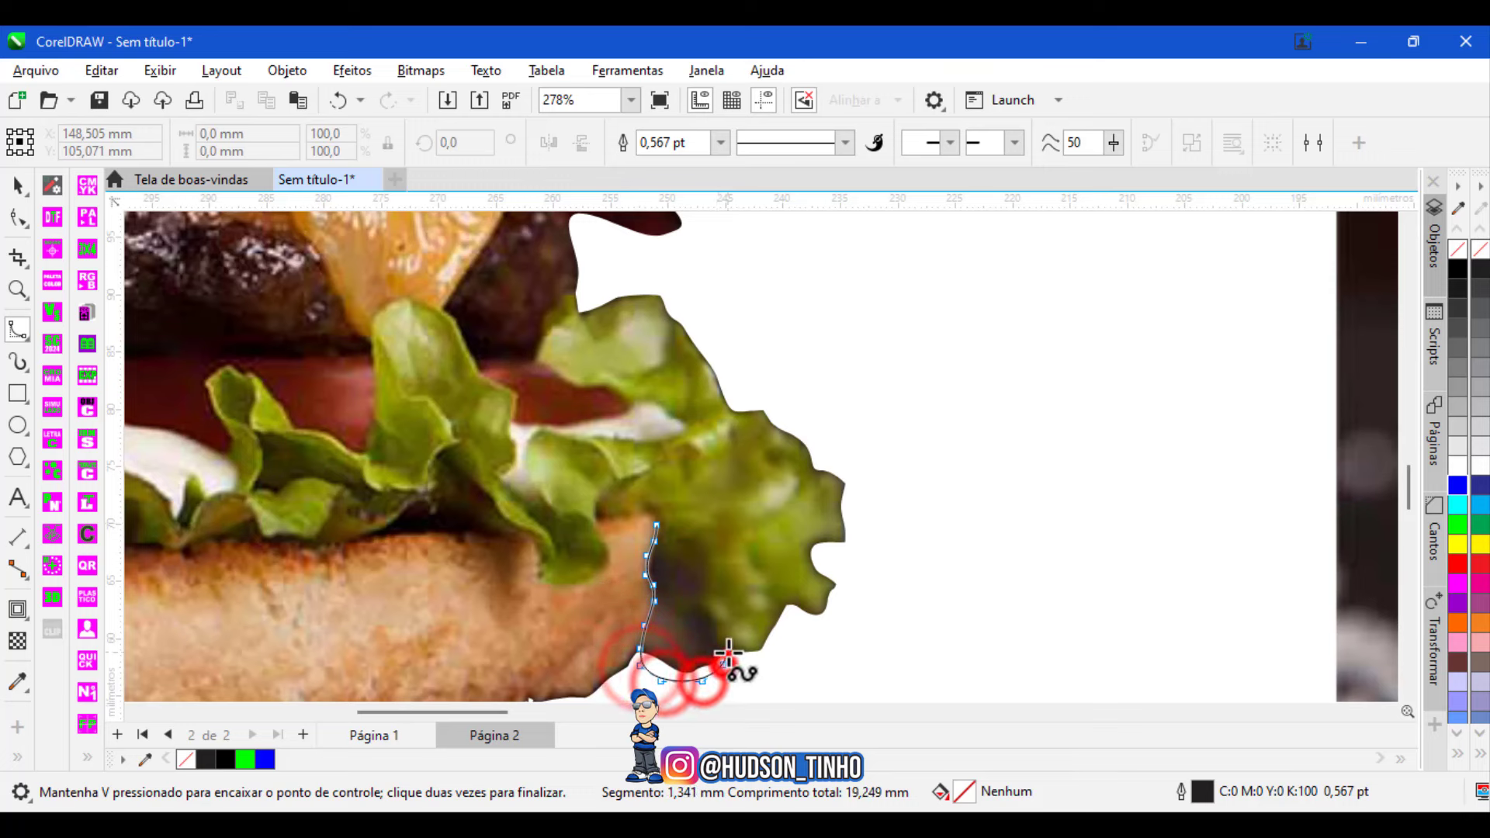
pyautogui.click(715, 649)
pyautogui.doubleClick(689, 606)
pyautogui.click(17, 187)
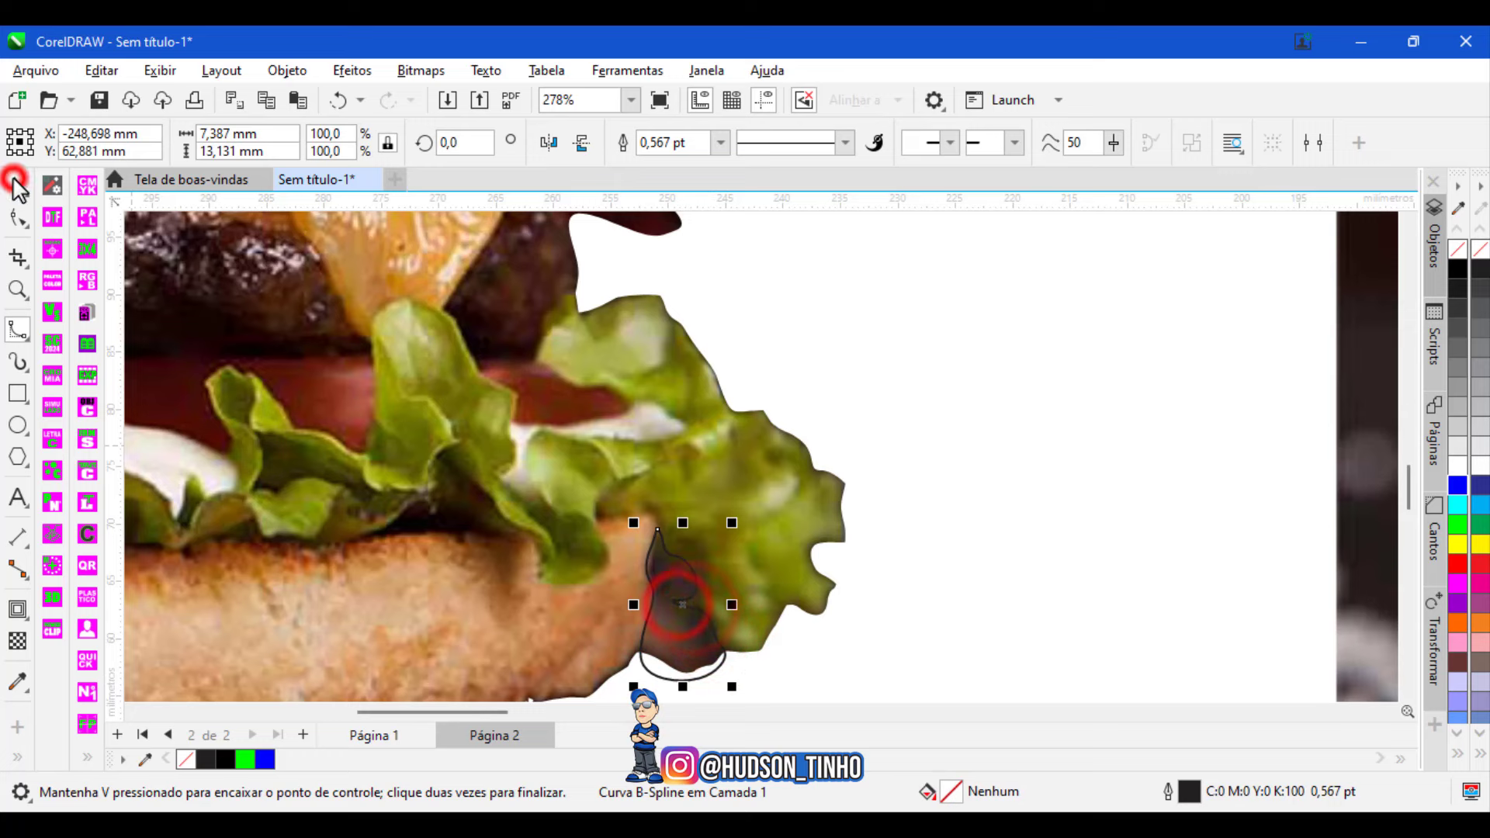
# Subtract the B-spline between bun and lettuce from the burger cutout using Back minus Front.
pyautogui.keyDown('shift'); pyautogui.click(183, 311); pyautogui.keyUp('shift')
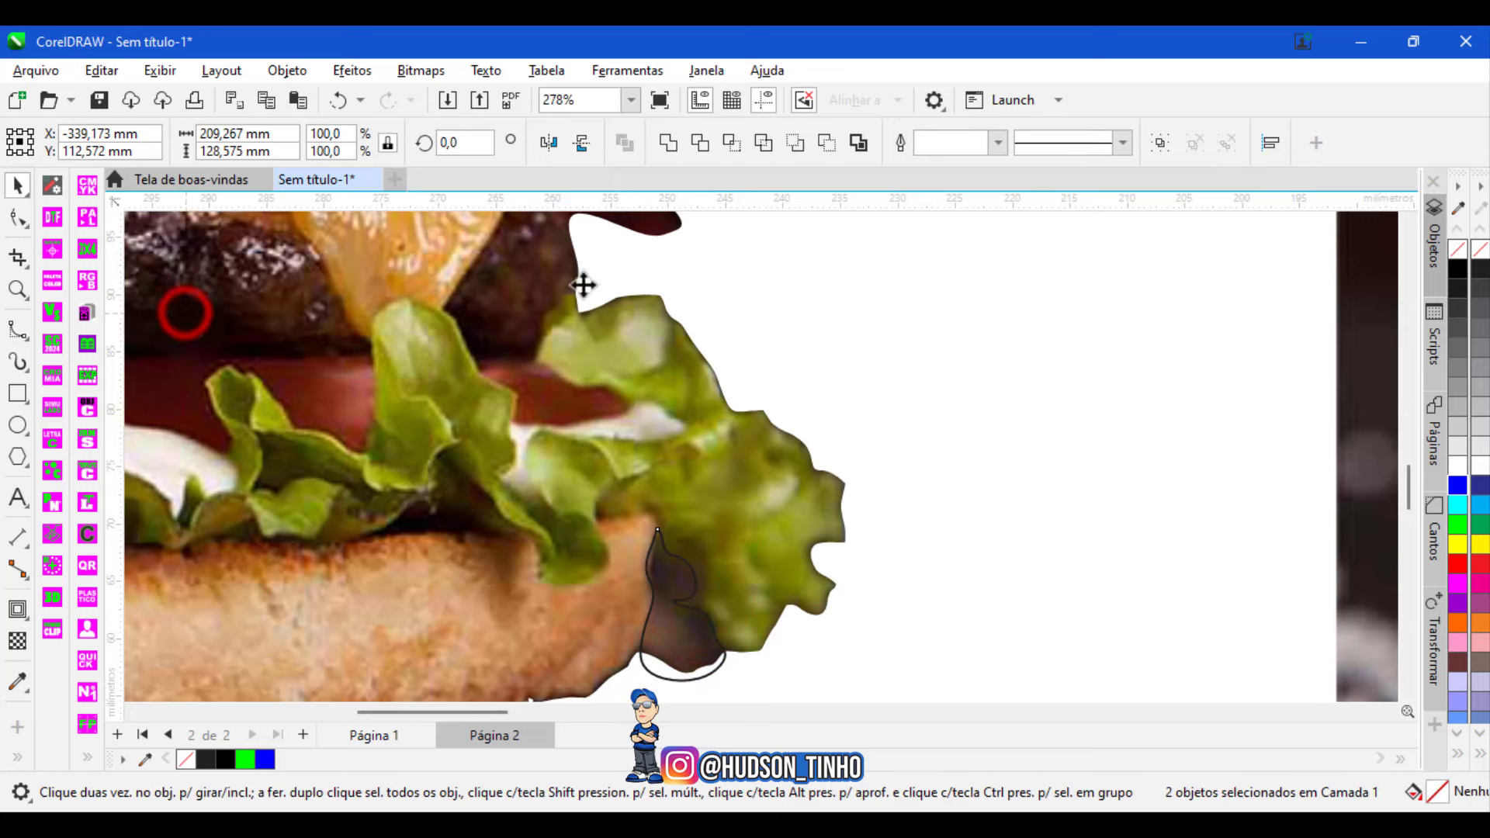
pyautogui.click(828, 143)
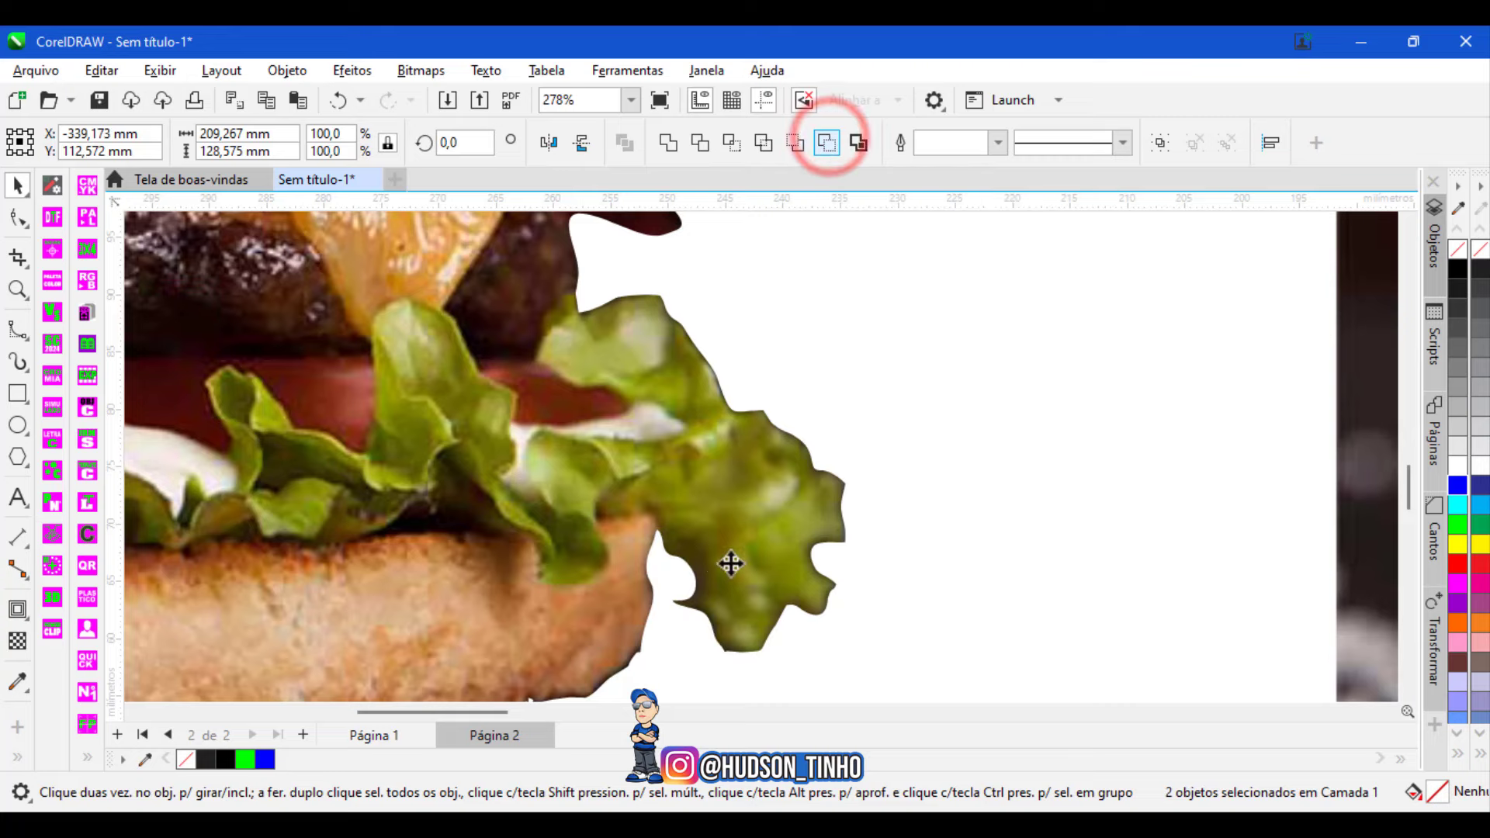
pyautogui.click(989, 402)
# Examine the edges of the burger cutout and compare it with the outlined photo and the traced version.
pyautogui.scroll(-3, 864, 453)
pyautogui.scroll(-4, 865, 454)
pyautogui.scroll(2, 708, 362)
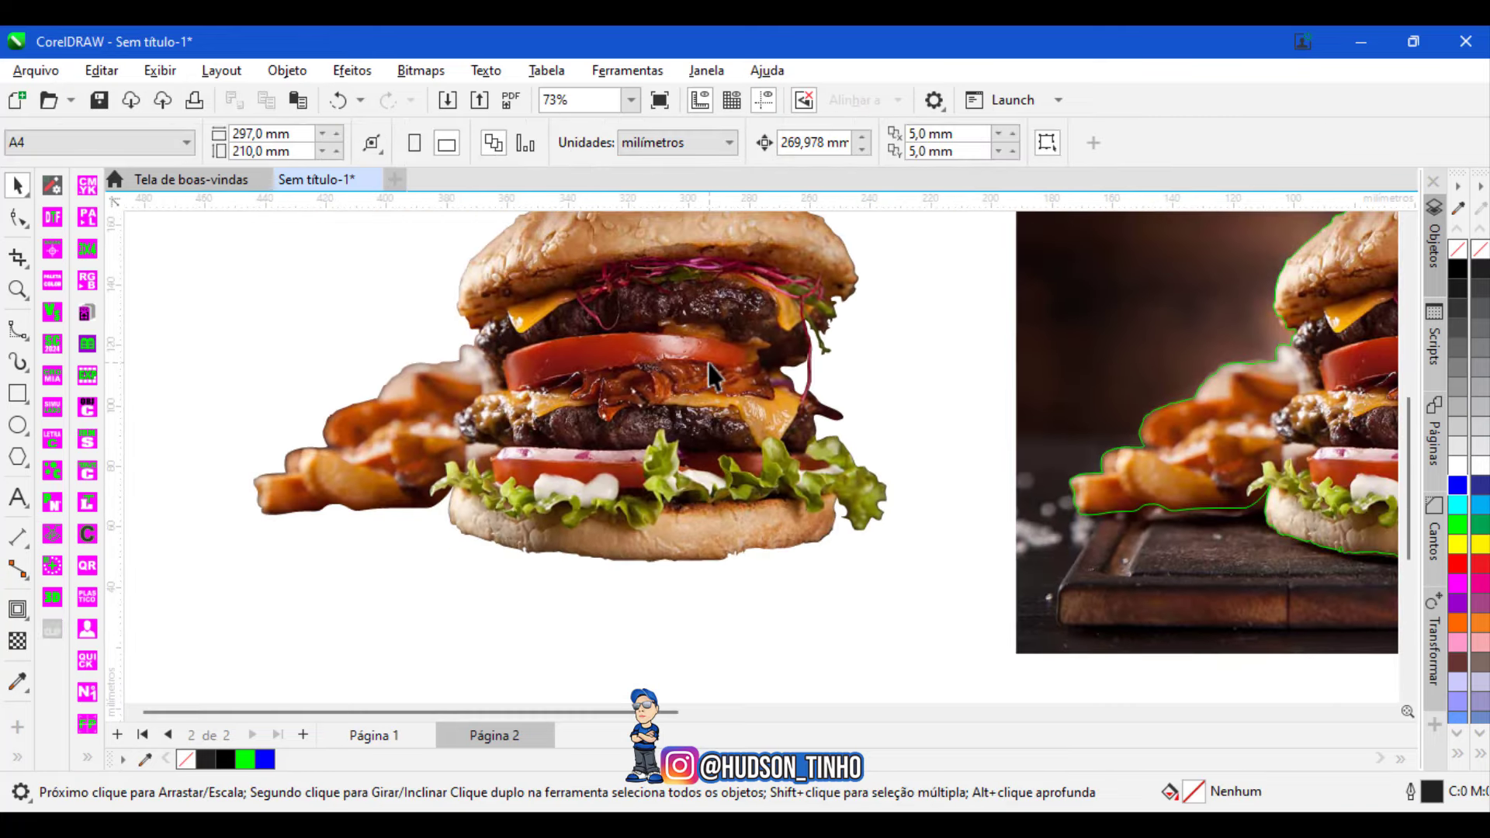
pyautogui.scroll(-2, 643, 342)
pyautogui.scroll(1, 643, 341)
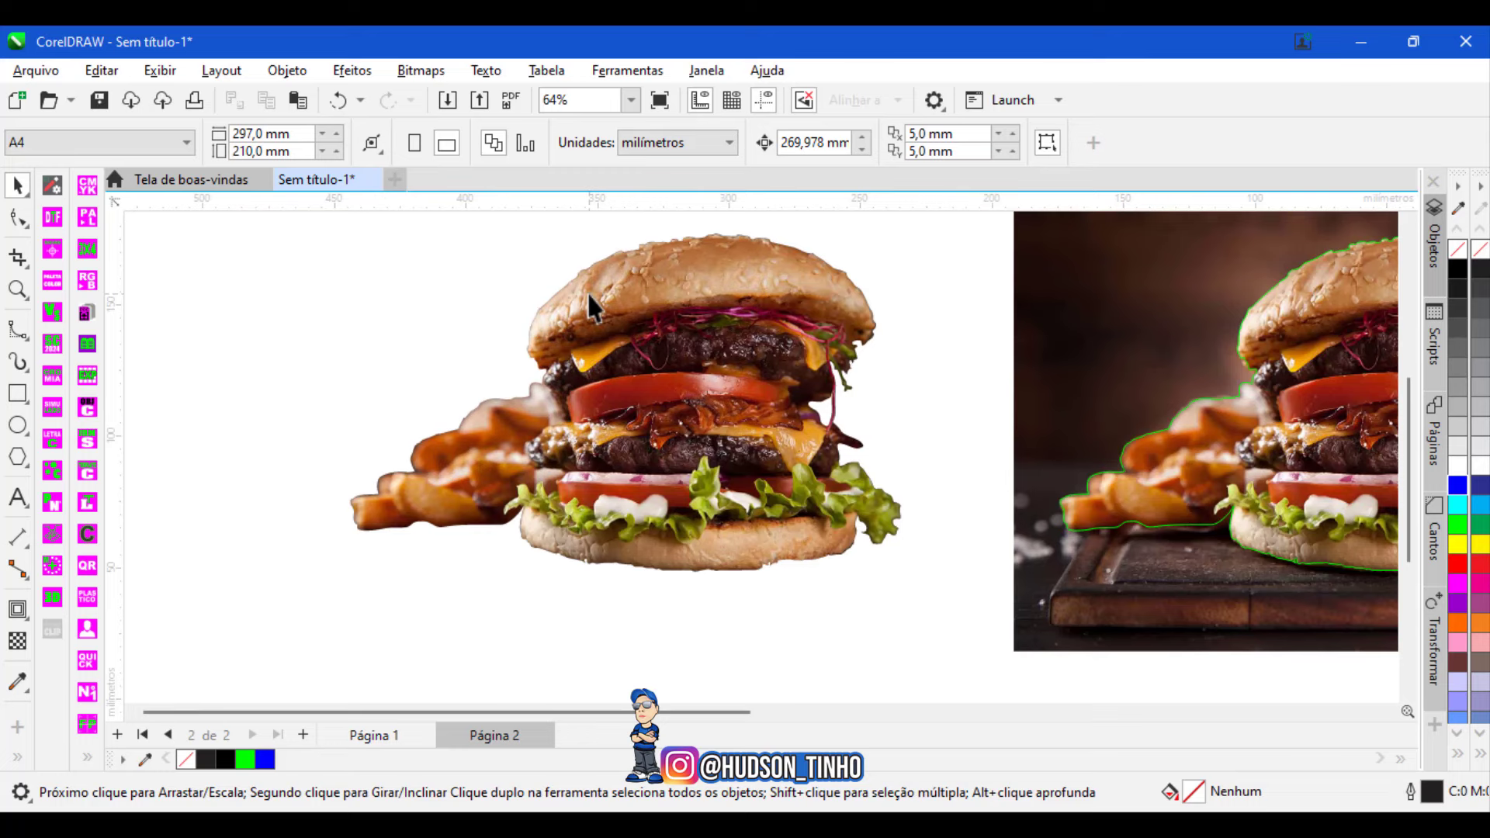
pyautogui.scroll(-2, 633, 309)
pyautogui.scroll(2, 637, 404)
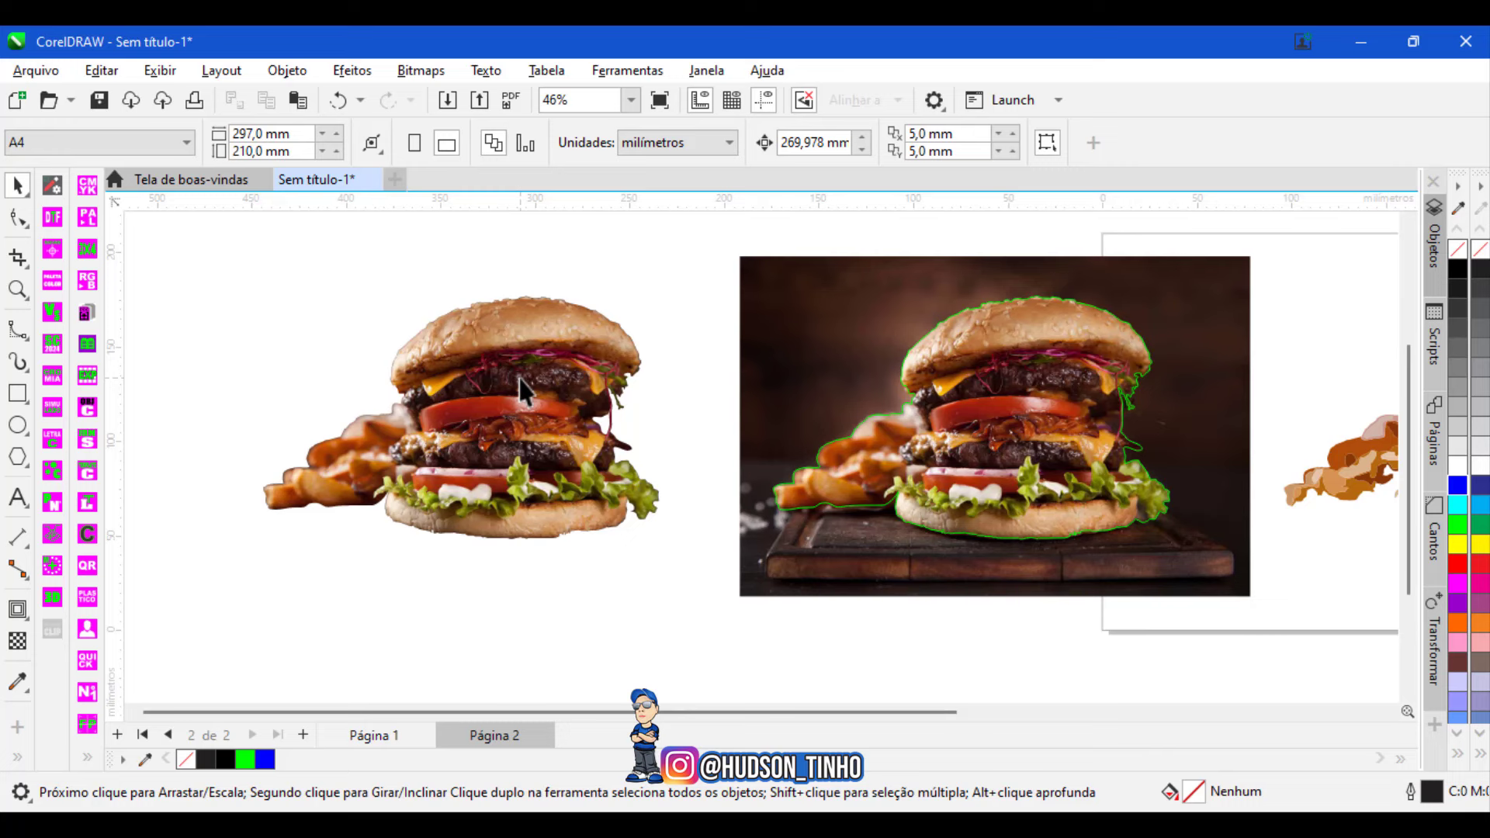
pyautogui.scroll(-2, 920, 331)
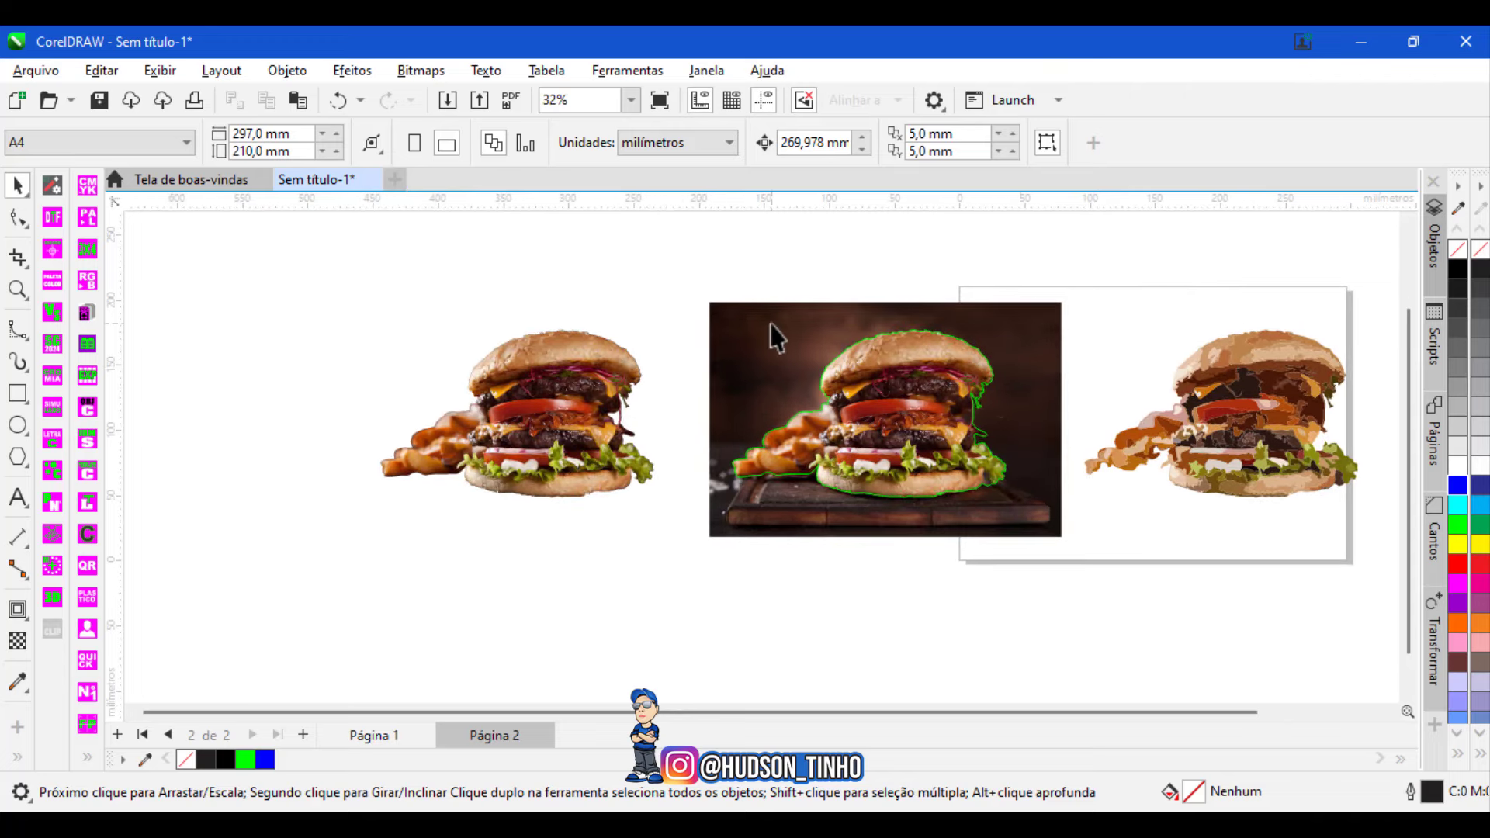
pyautogui.click(548, 448)
pyautogui.click(263, 347)
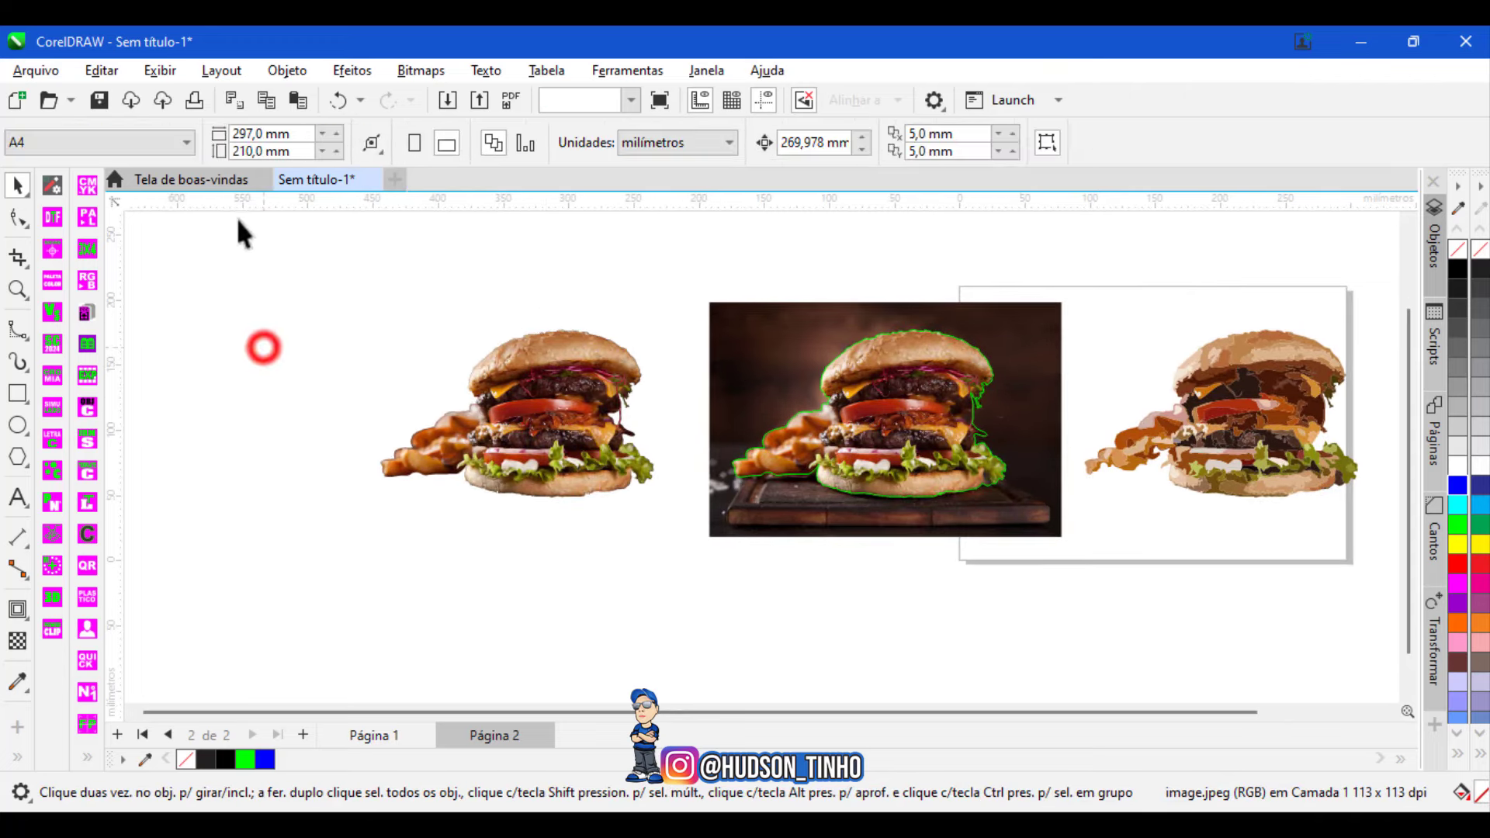
# Copy the woman's cutout from Página 1 to Página 2 and place it beside the burger cutout, on the fries side.
pyautogui.click(381, 734)
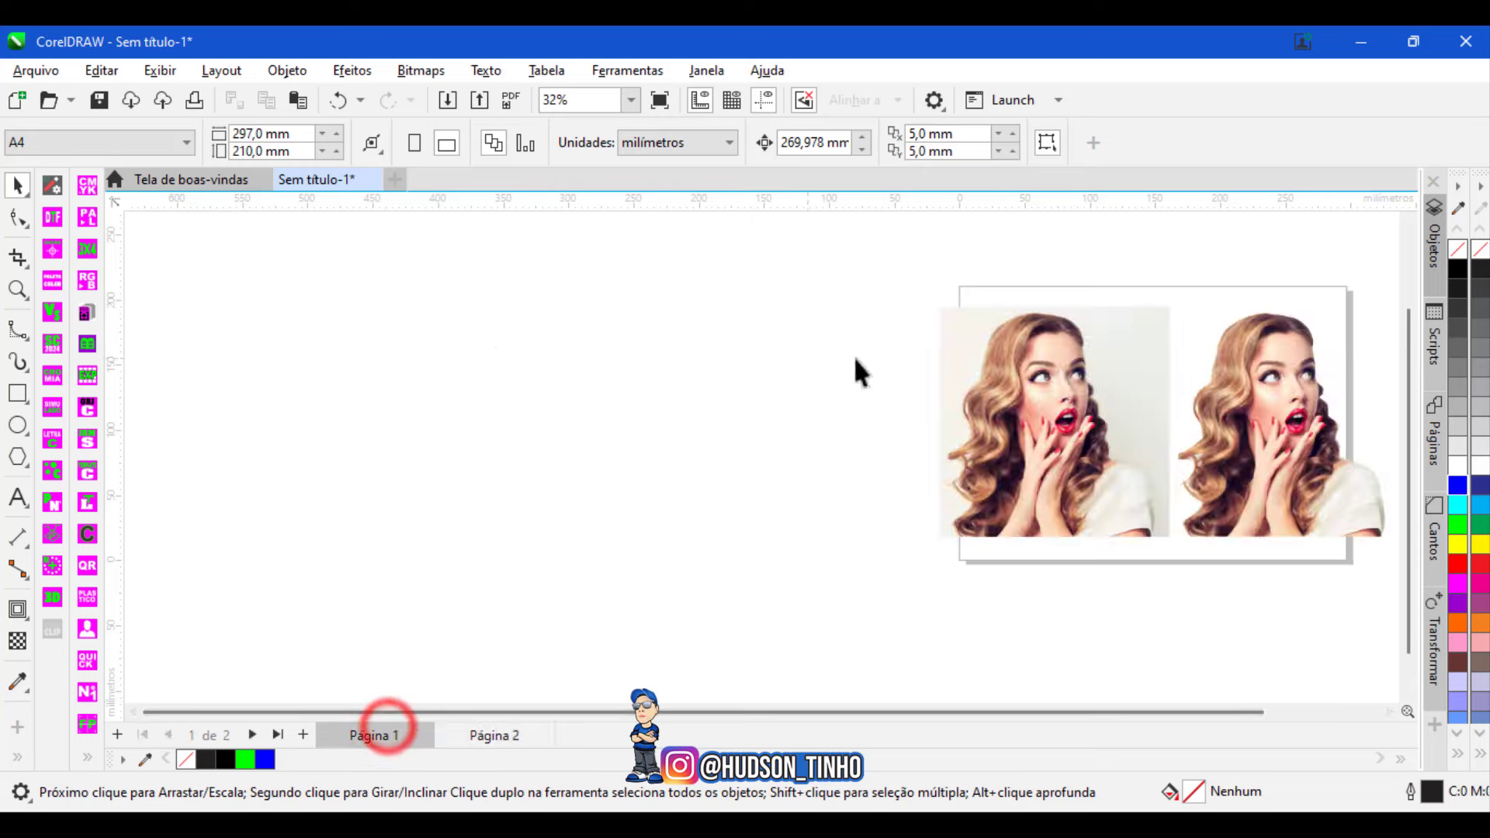
pyautogui.click(1256, 385)
pyautogui.rightClick(1255, 386)
pyautogui.click(991, 331)
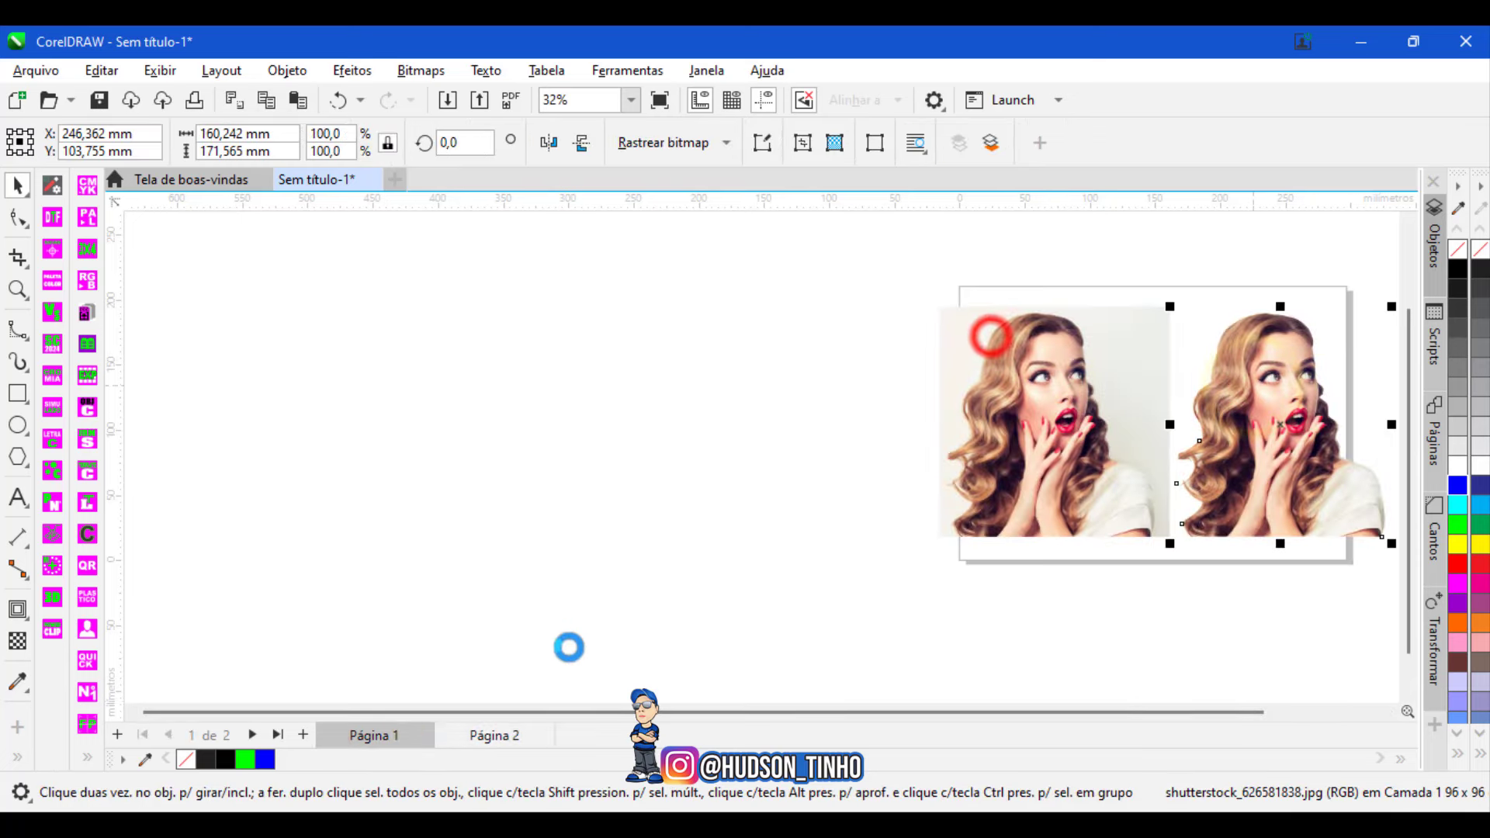
pyautogui.click(479, 735)
pyautogui.rightClick(273, 388)
pyautogui.click(334, 556)
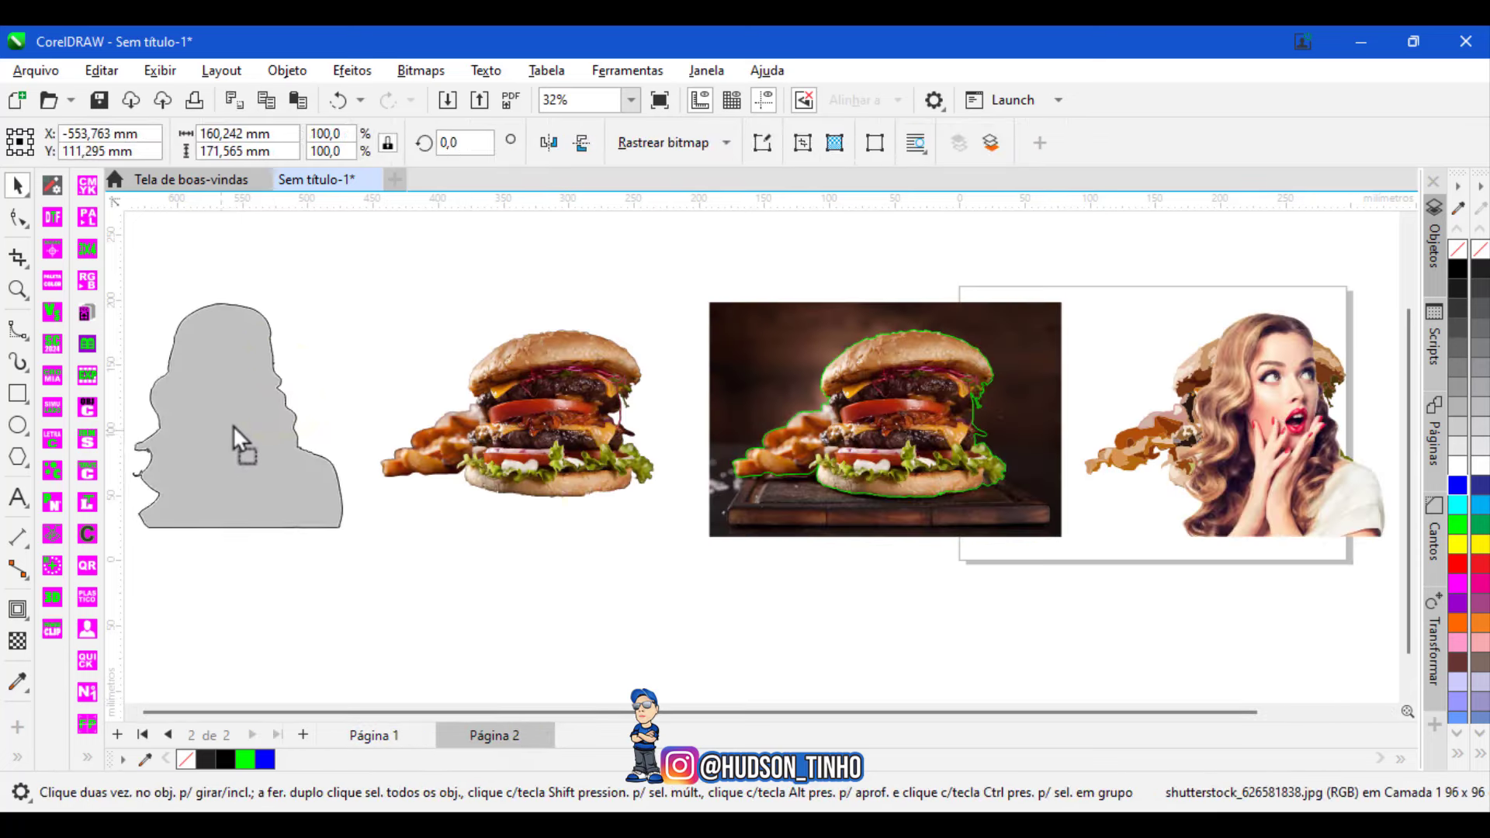
# Delete the green outline, the traced burger and the original burger photo from Página 2, keeping only the two cutouts.
pyautogui.click(864, 359)
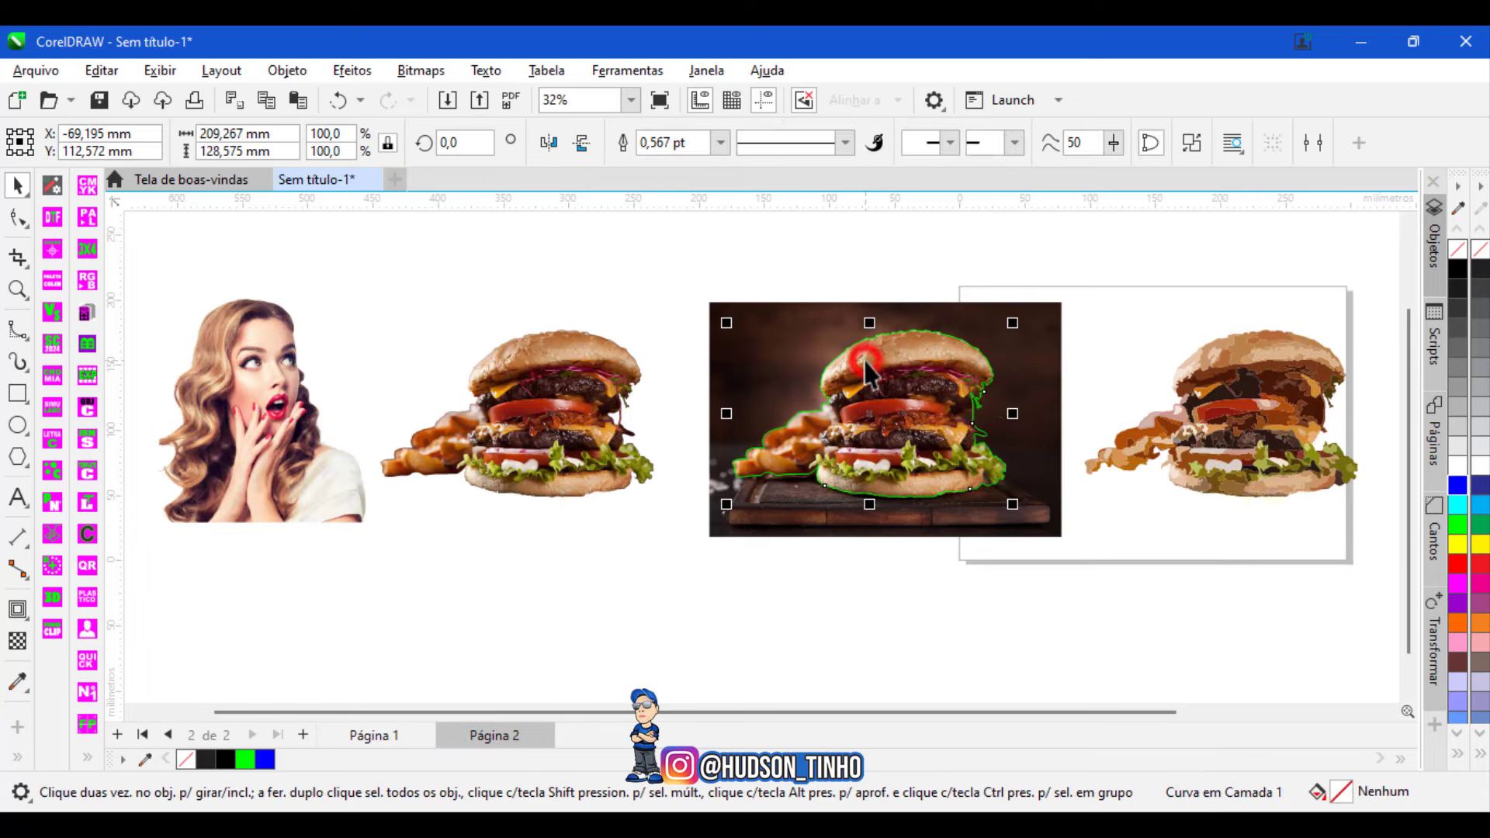
pyautogui.press('Delete')
pyautogui.moveTo(1075, 299); pyautogui.dragTo(1369, 570)
pyautogui.press('Delete')
pyautogui.click(905, 392)
pyautogui.press('Delete')
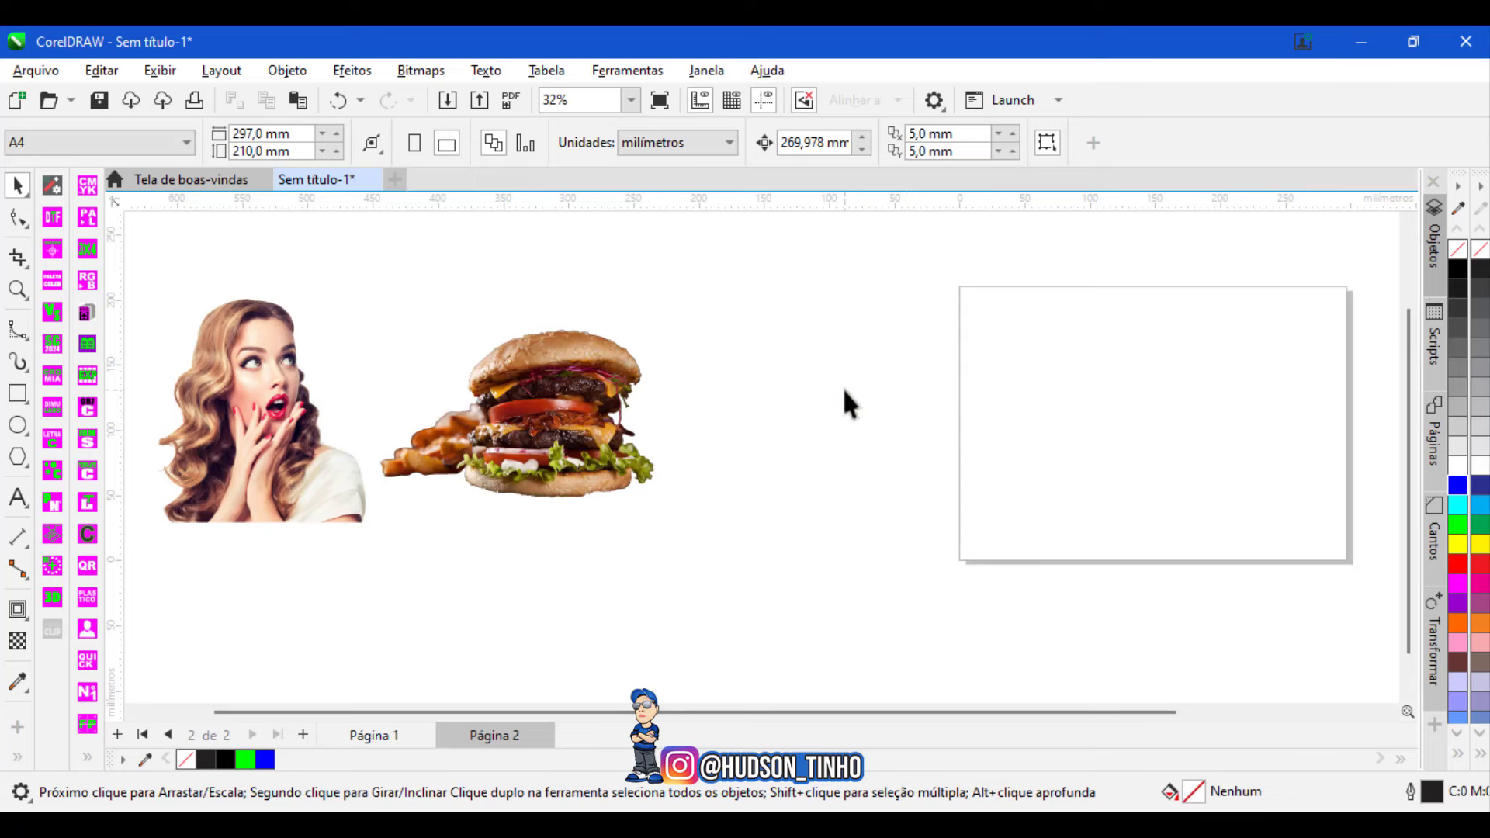
pyautogui.press('F4')
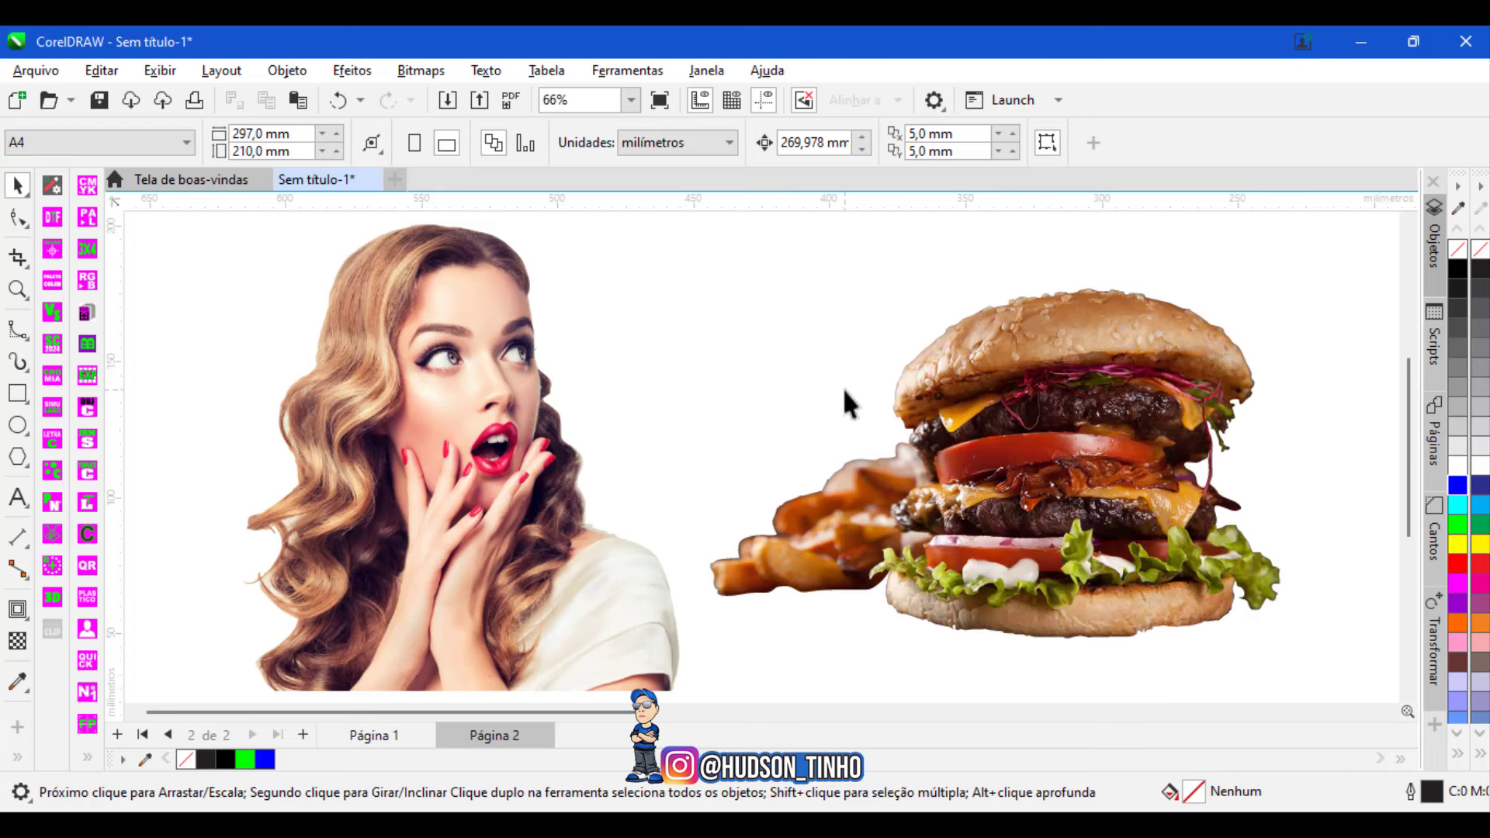